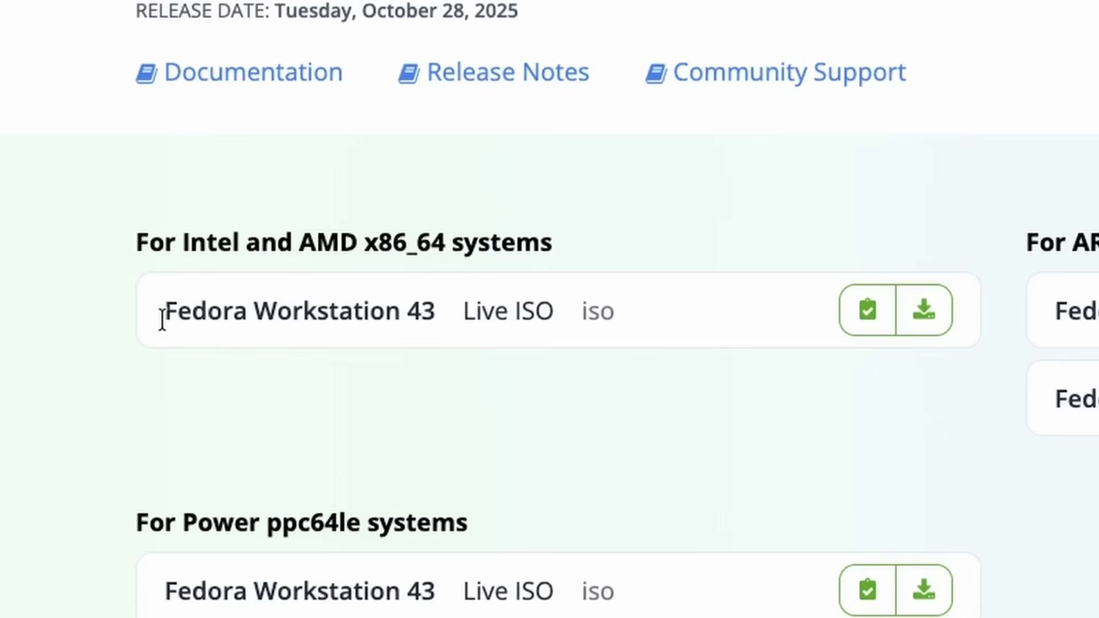
Highlight the Fedora Workstation 43 Live ISO name on the download page.
left_click_drag(162, 319, 556, 325)
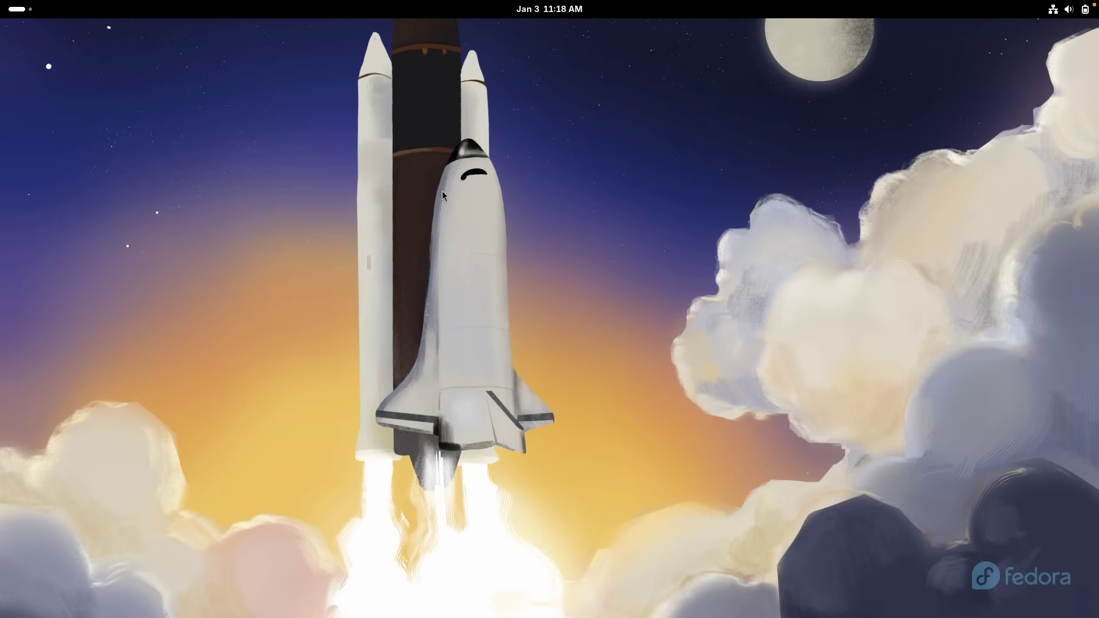
Launch the Fedora installer from Activities and keep English (United States).
left_click(21, 10)
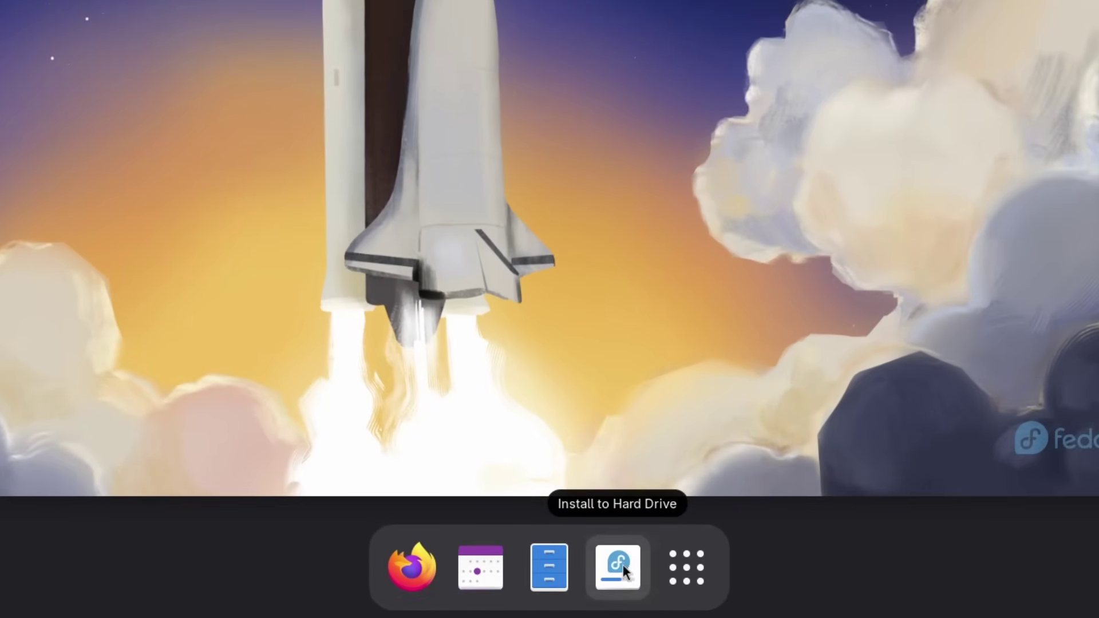
left_click(623, 564)
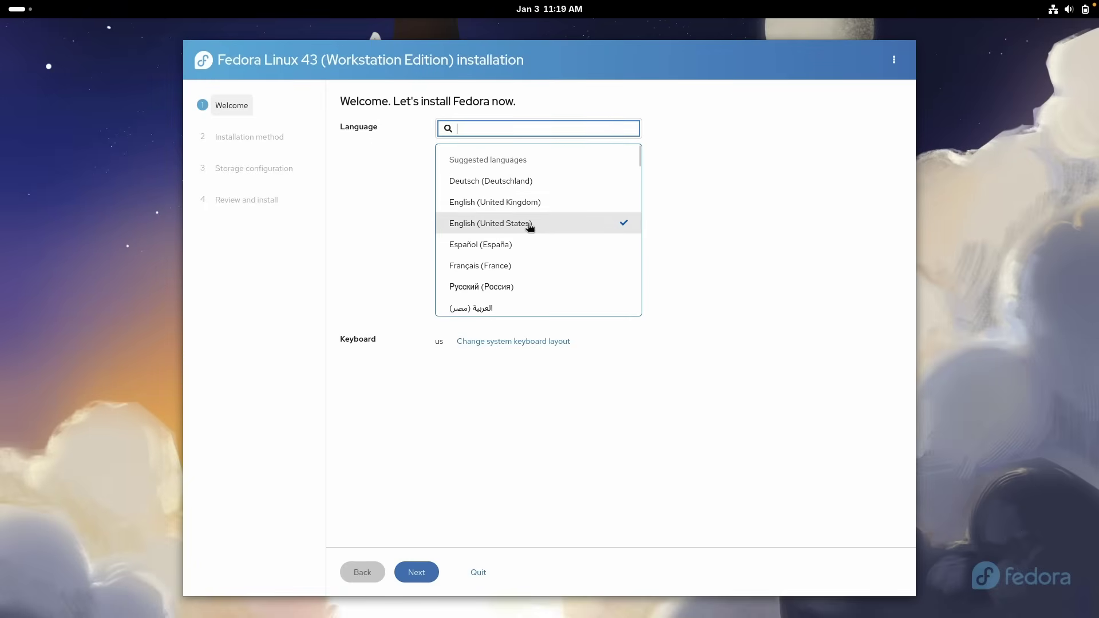
left_click(430, 563)
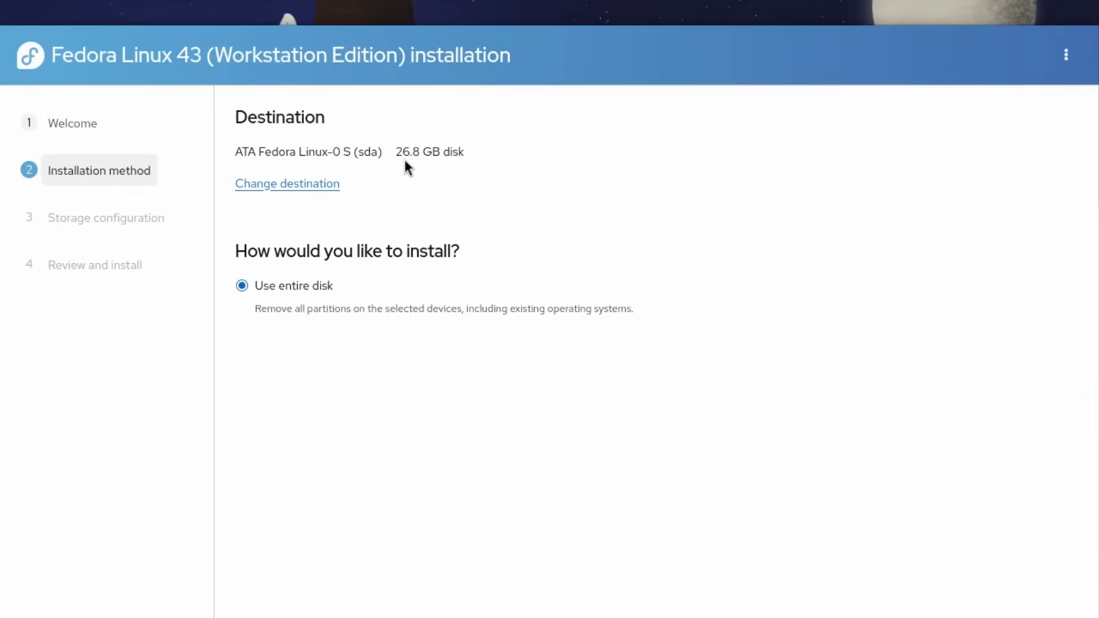
Use the entire 26.8 GB disk without encryption and inspect the review summary.
left_click_drag(422, 151, 476, 162)
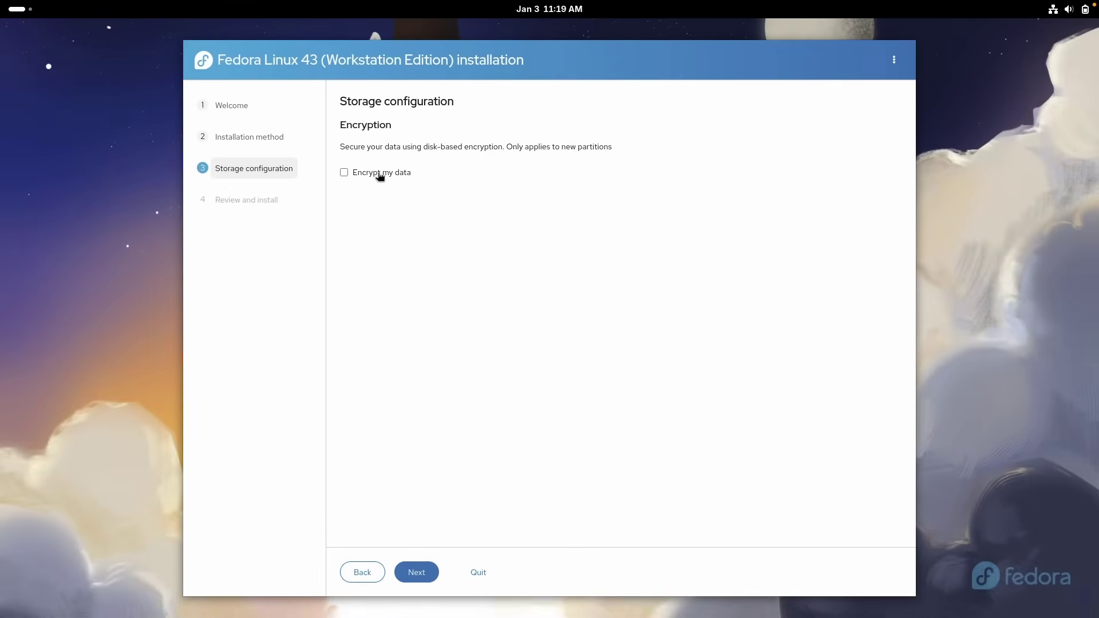
left_click(434, 570)
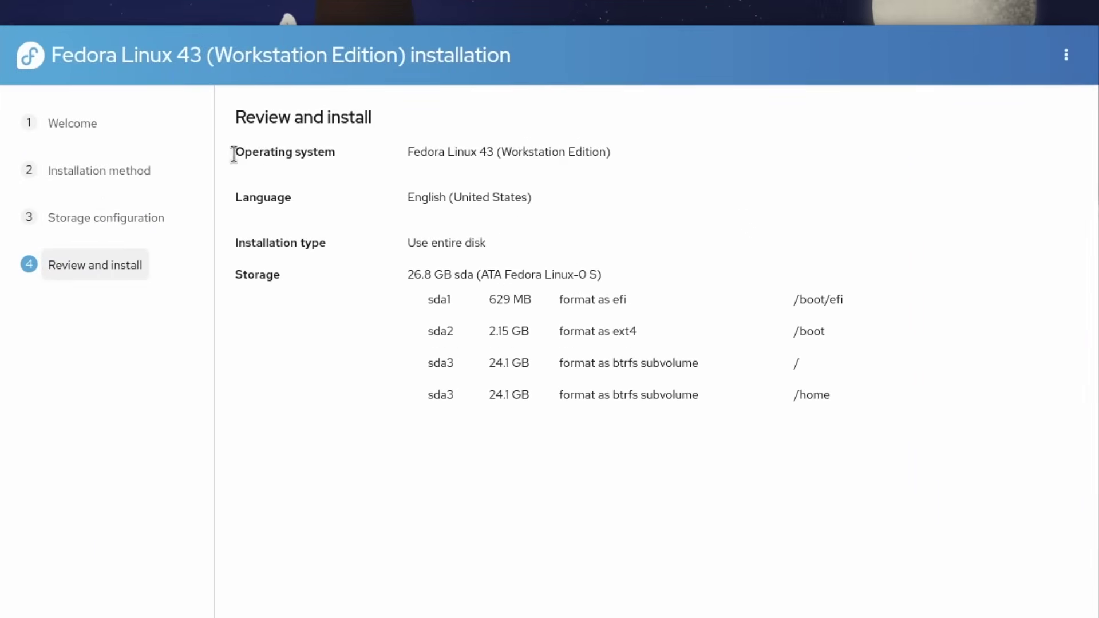
left_click_drag(234, 153, 307, 152)
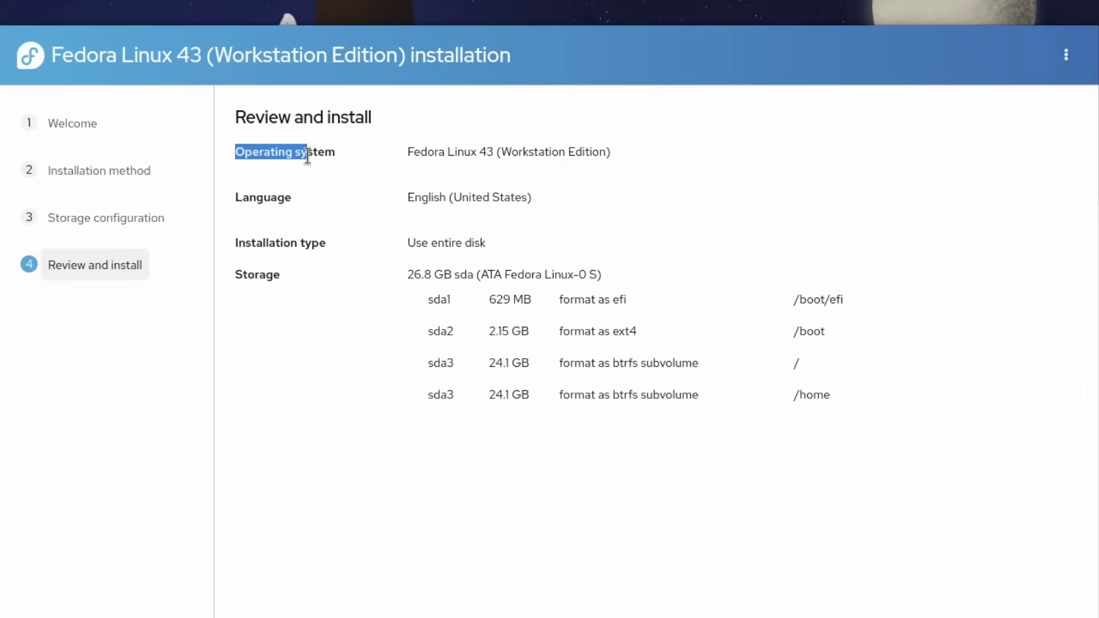
left_click_drag(400, 162, 611, 153)
left_click(420, 193)
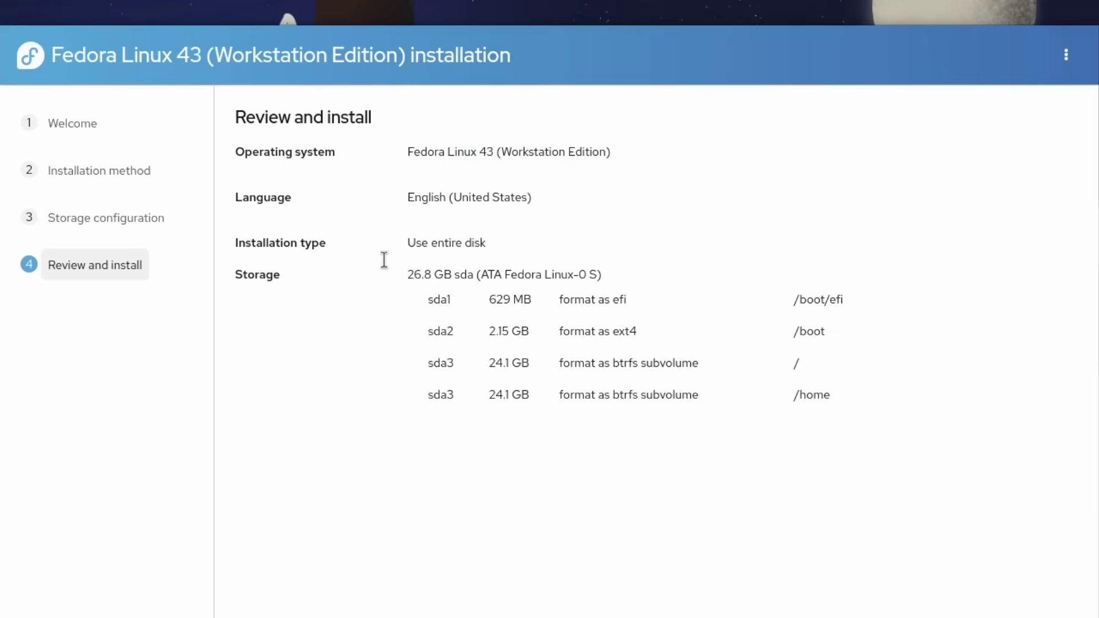
left_click_drag(238, 243, 356, 243)
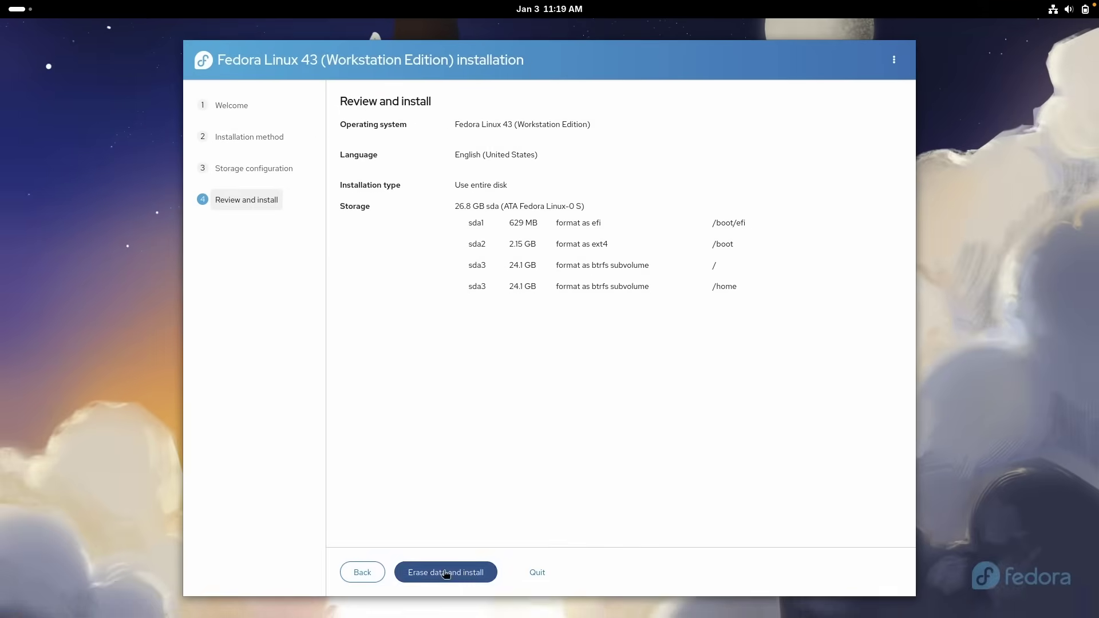
Erase the disk to install Fedora Linux 43, exit to the live desktop, and restart.
left_click(452, 571)
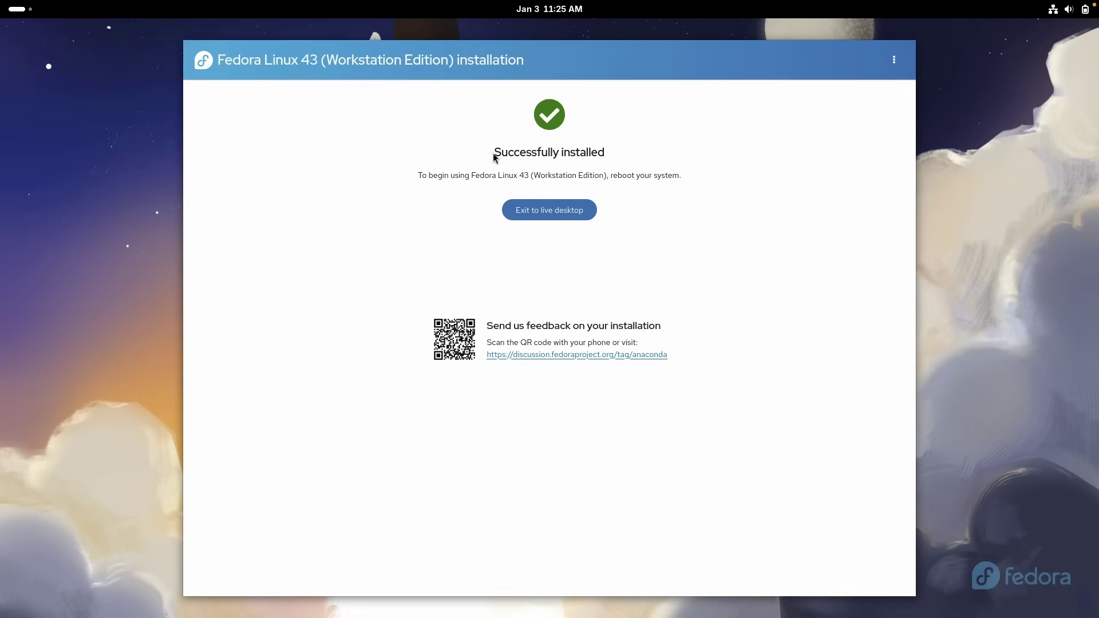
left_click_drag(493, 154, 616, 203)
left_click(537, 215)
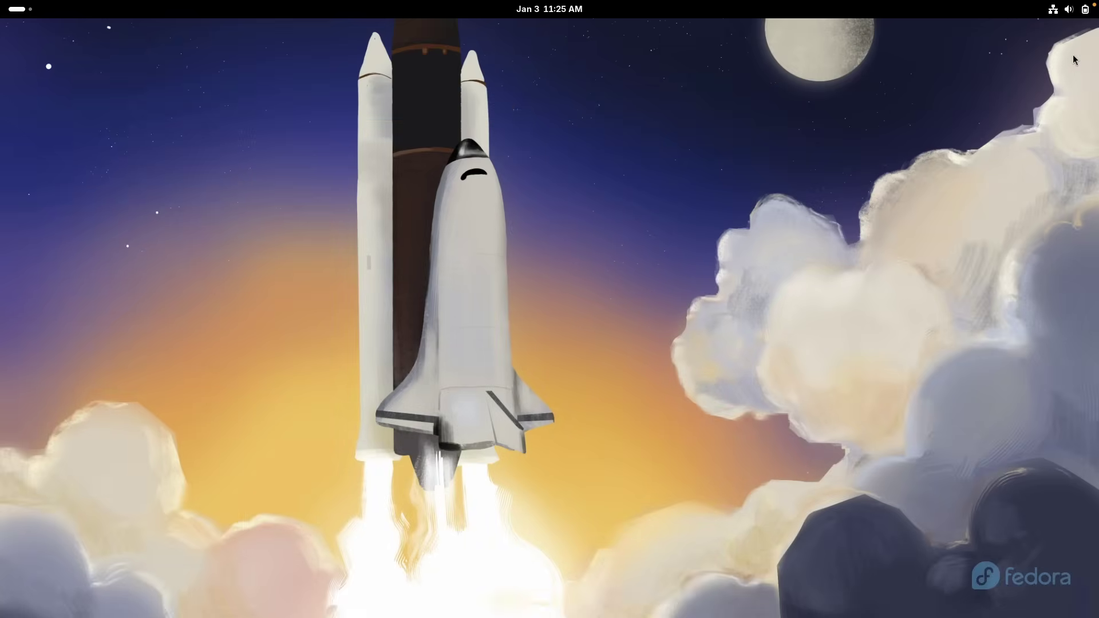
left_click(1086, 12)
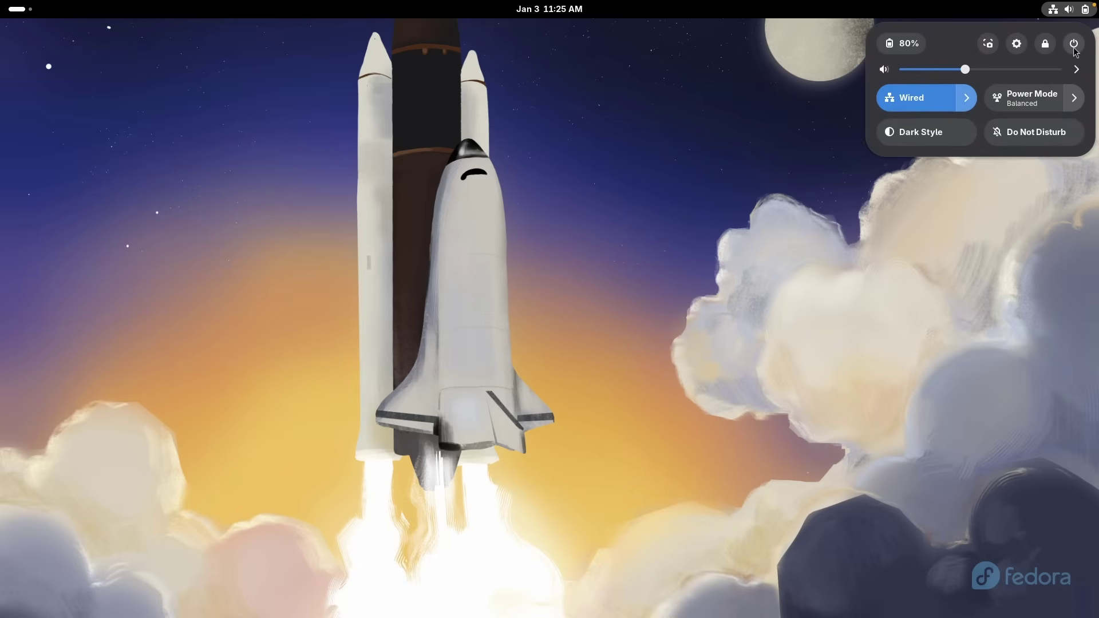
left_click(1070, 46)
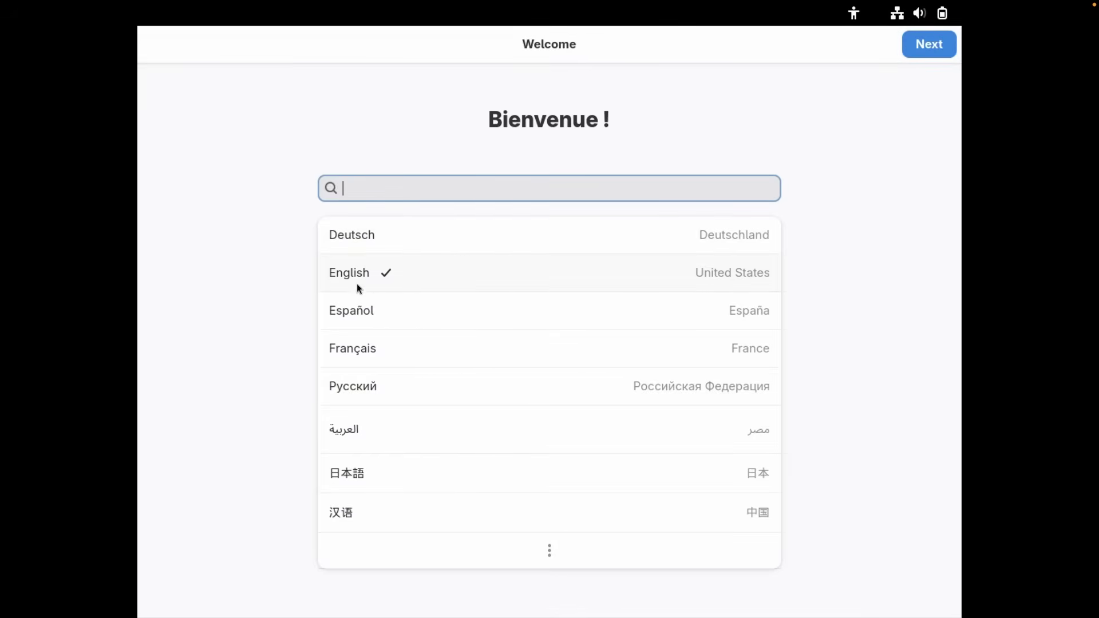
Keep English with the English (US) layout and turn off Location Services.
left_click(409, 278)
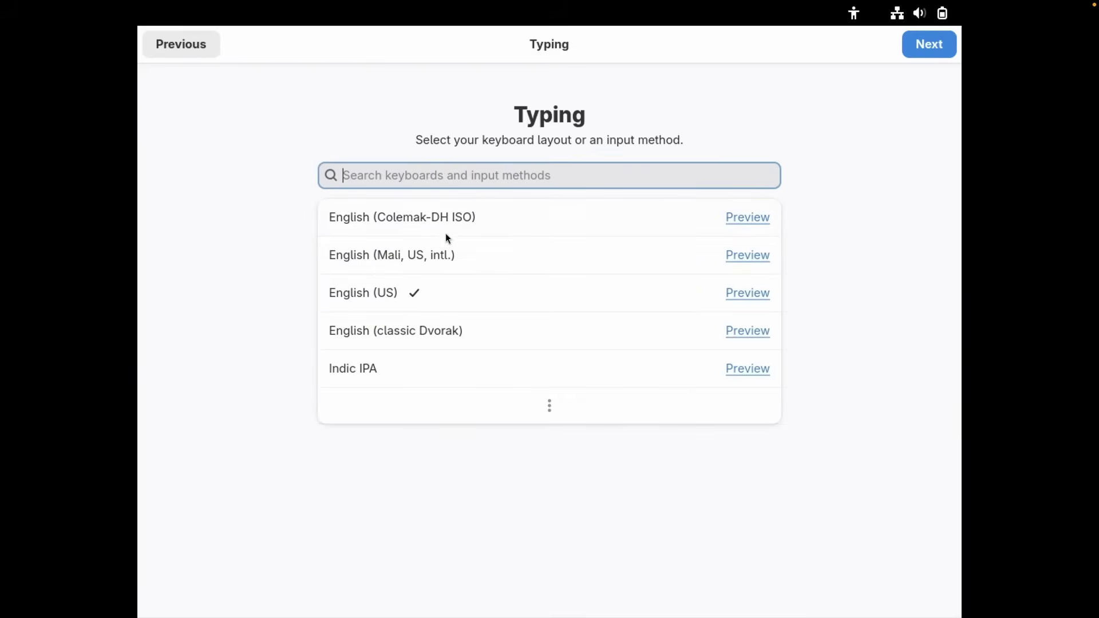
left_click(402, 293)
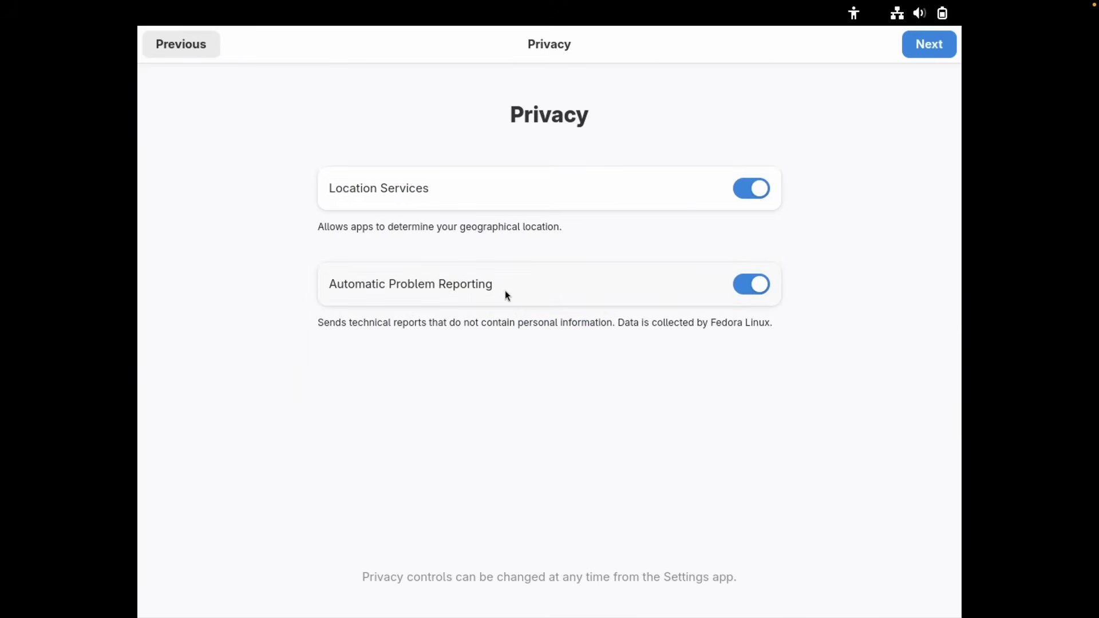
left_click(731, 195)
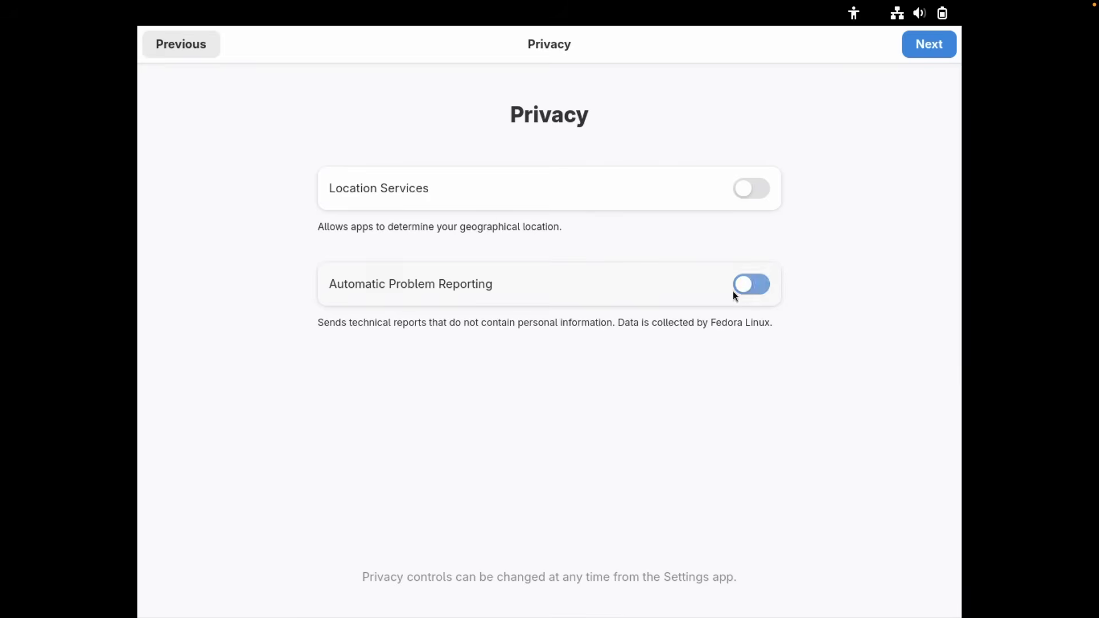
left_click(929, 44)
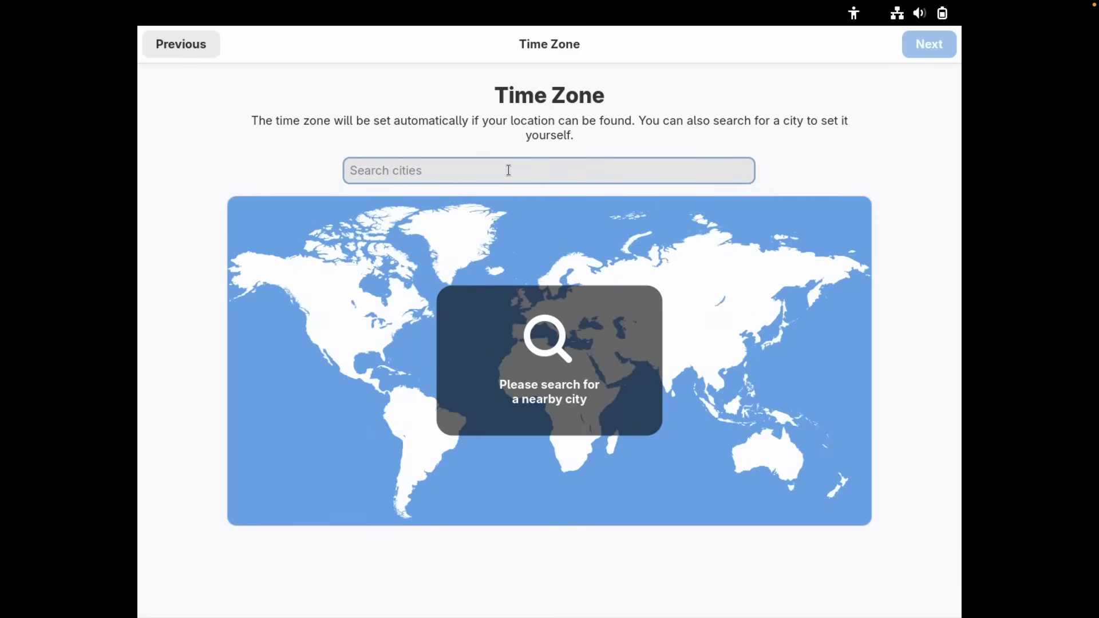
Set the time zone to Berlin-Schoenefeld, Germany and enable third-party repositories.
type("berlin")
left_click(421, 200)
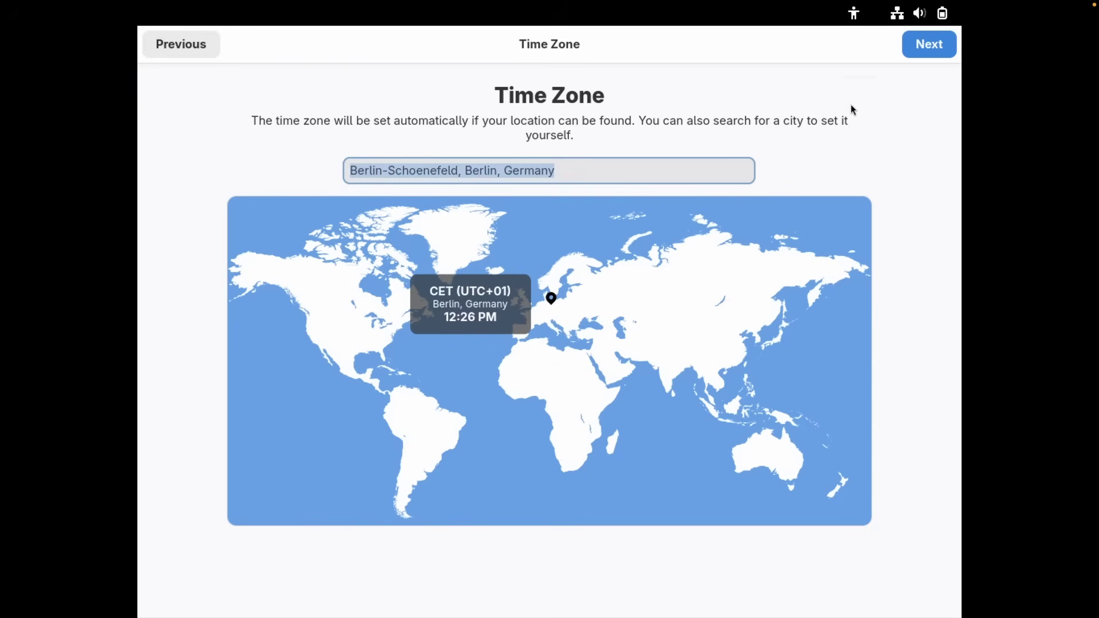
left_click(919, 52)
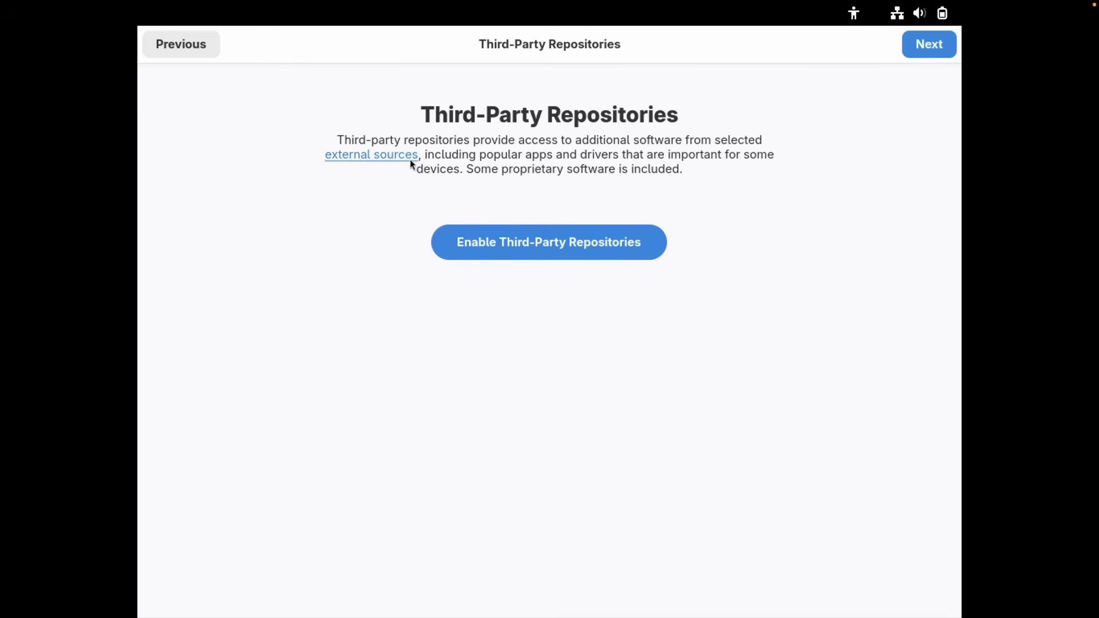
left_click(532, 238)
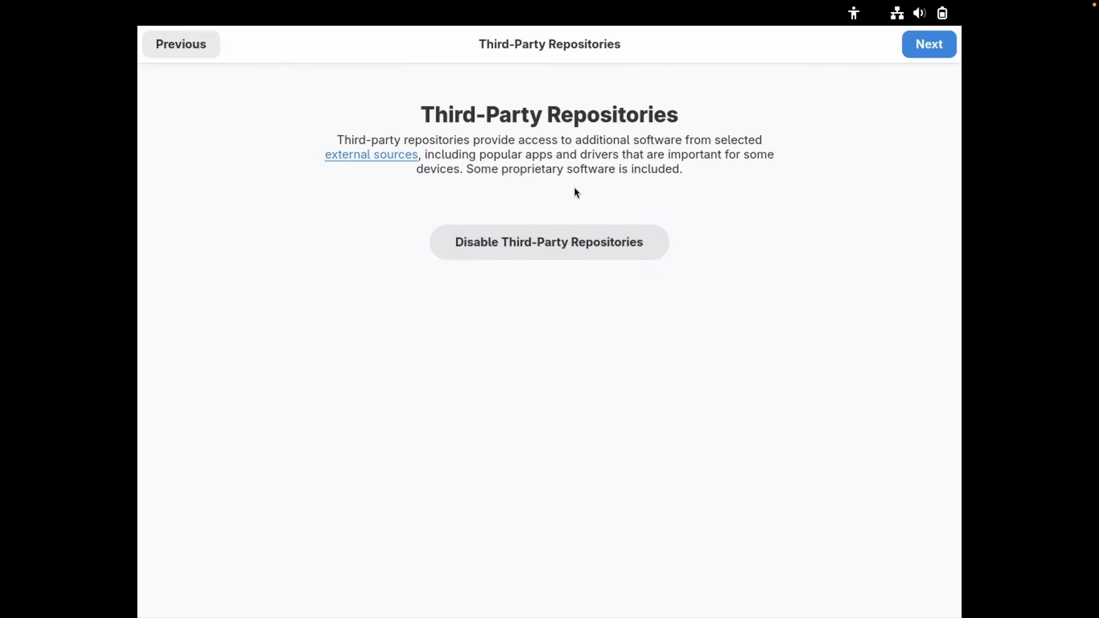
left_click(915, 44)
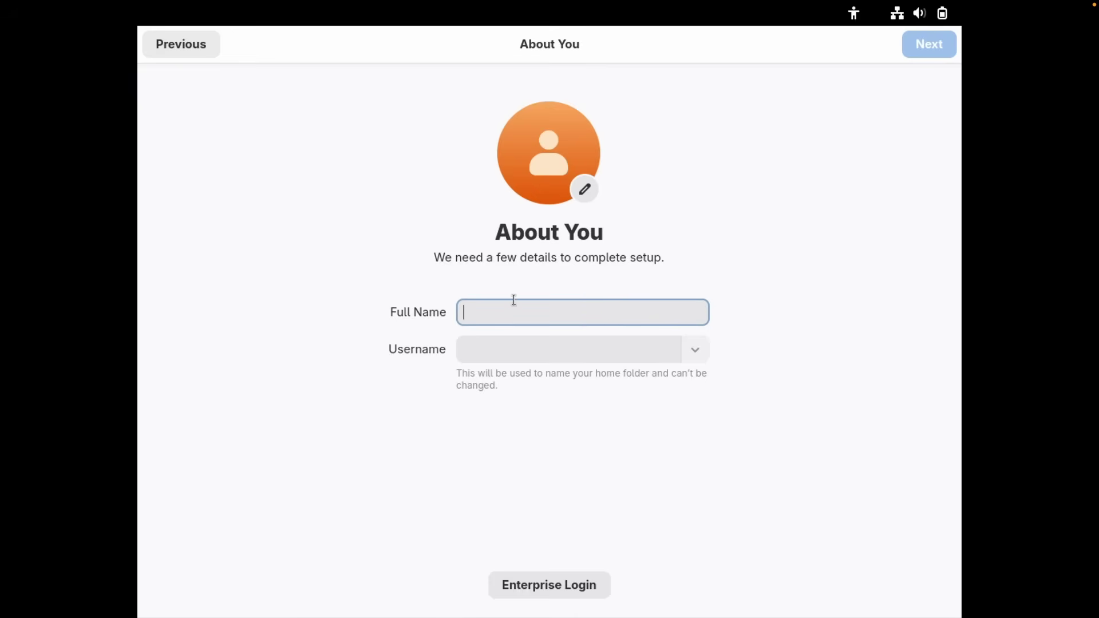
Enter the account's full name, set its password, and finish the setup.
type("Tech Enthusiast")
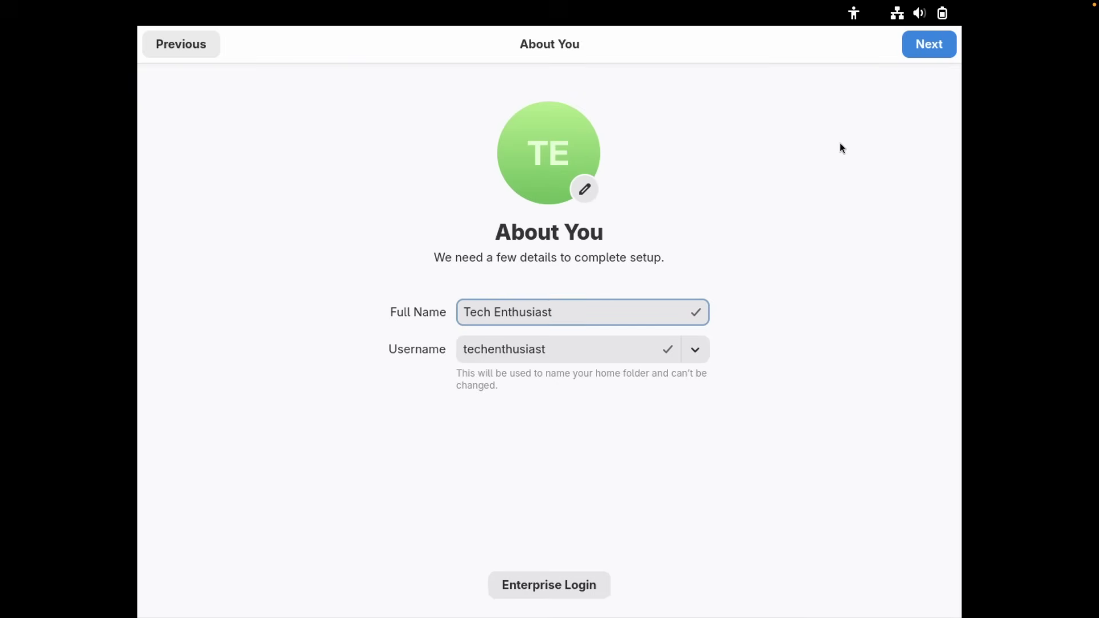
left_click(923, 56)
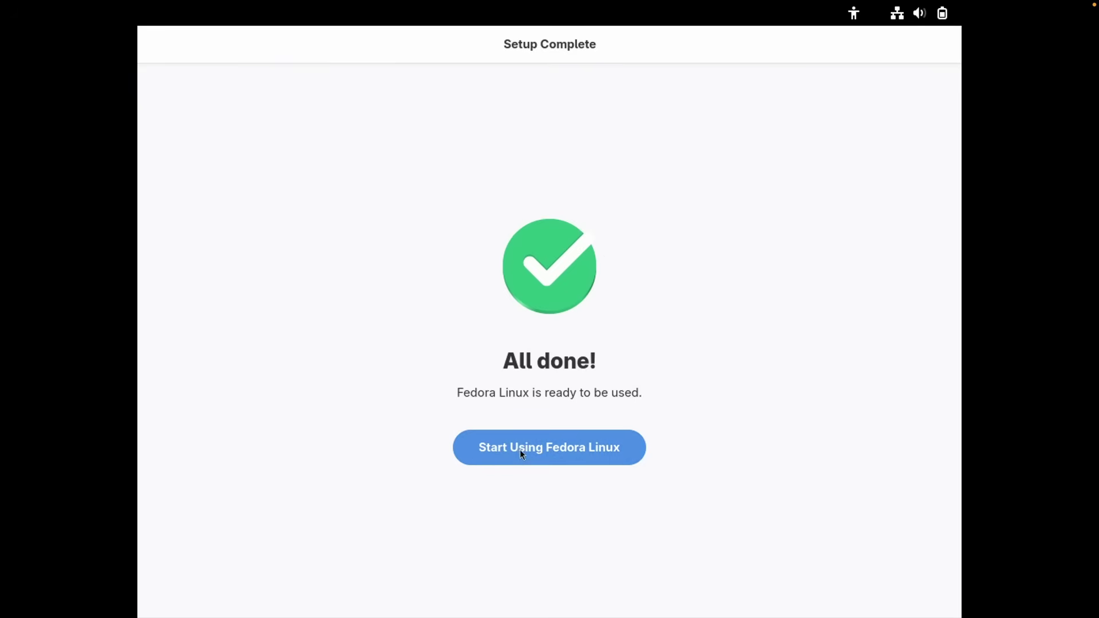
left_click(560, 452)
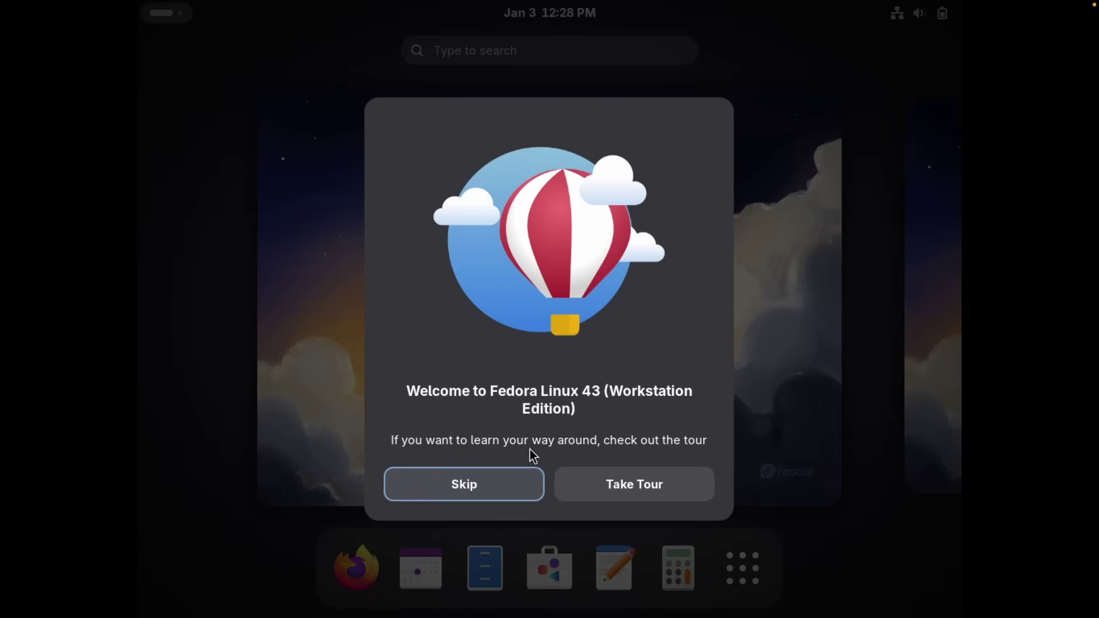
Page through every GNOME Tour page to That's It! and close the tour.
left_click(655, 493)
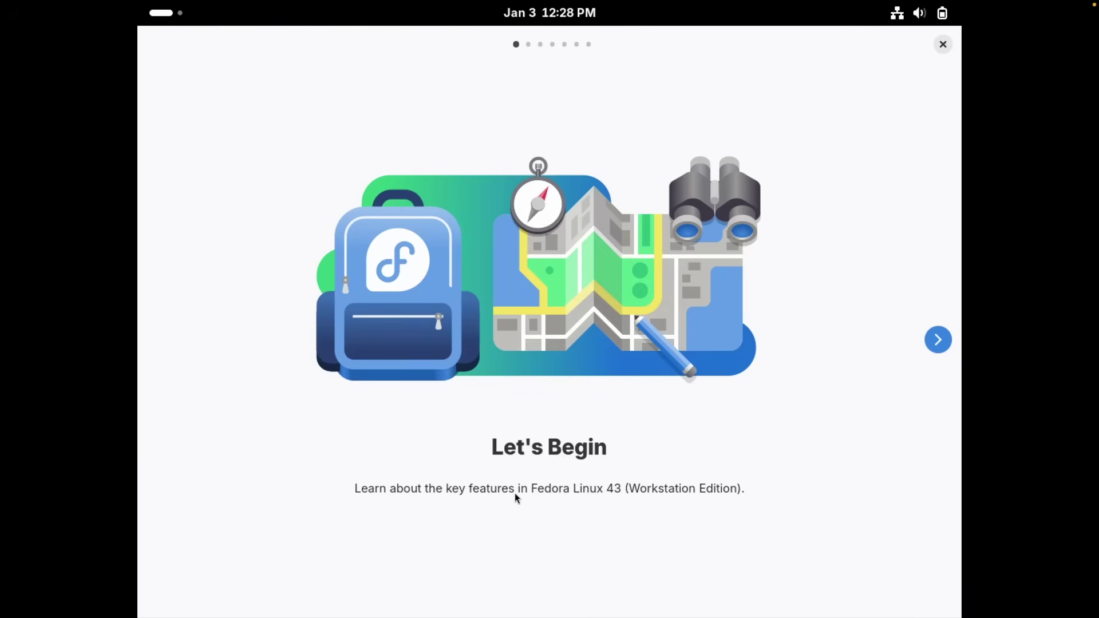
left_click(935, 342)
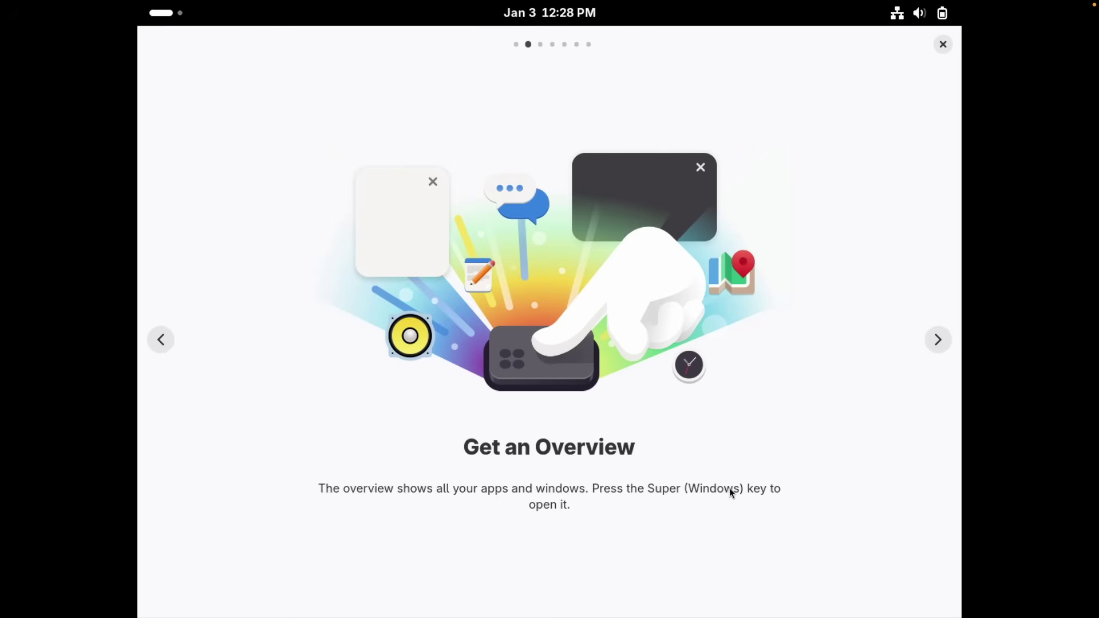
left_click(936, 341)
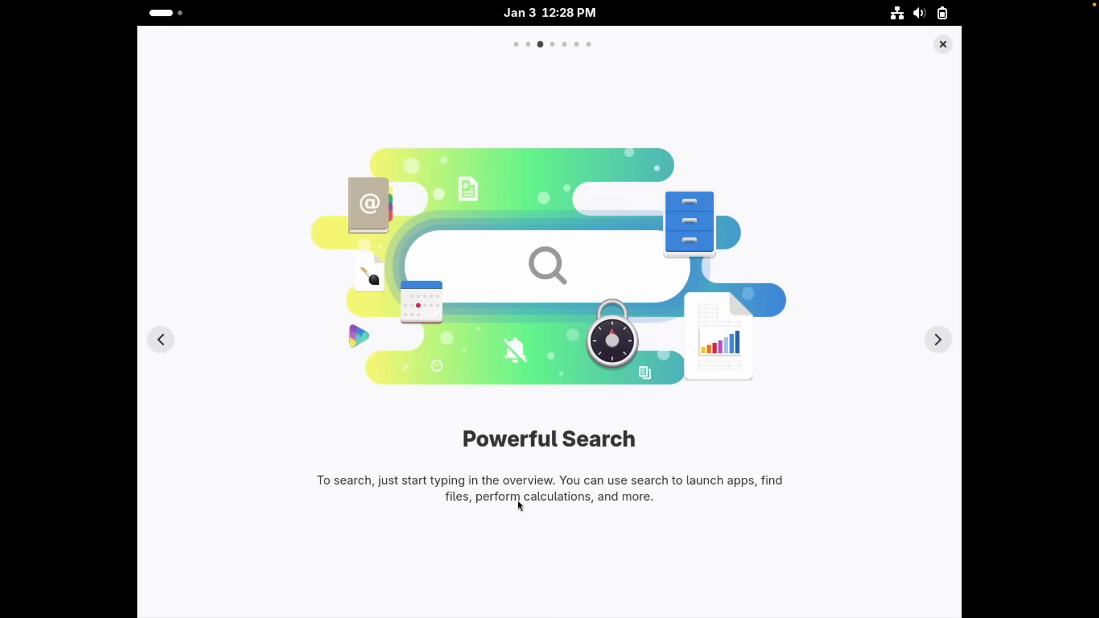
left_click(936, 340)
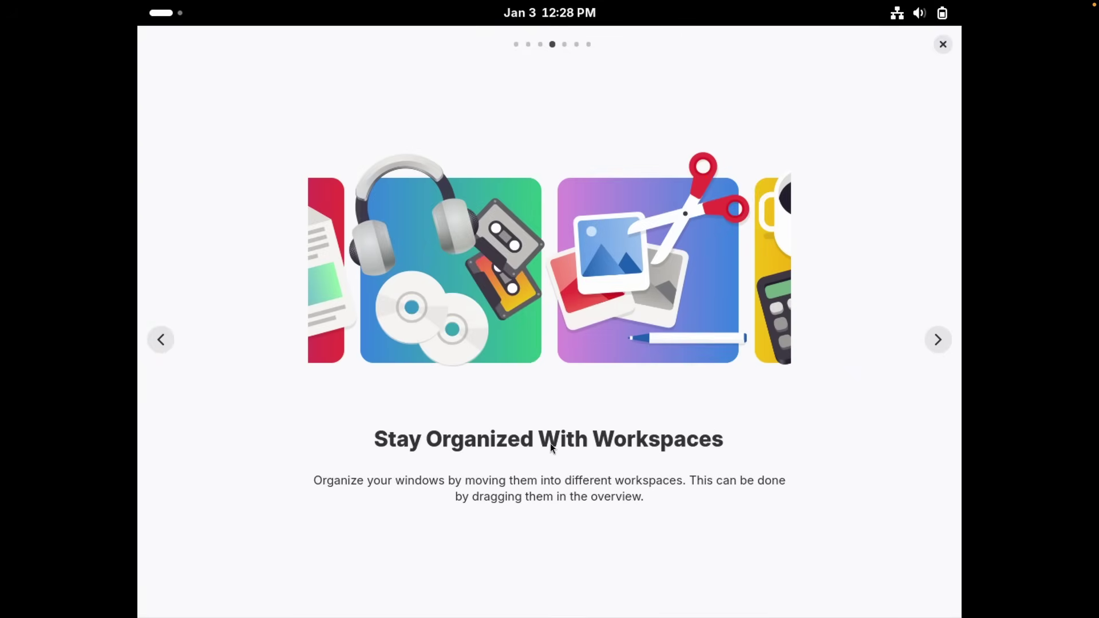
left_click(937, 340)
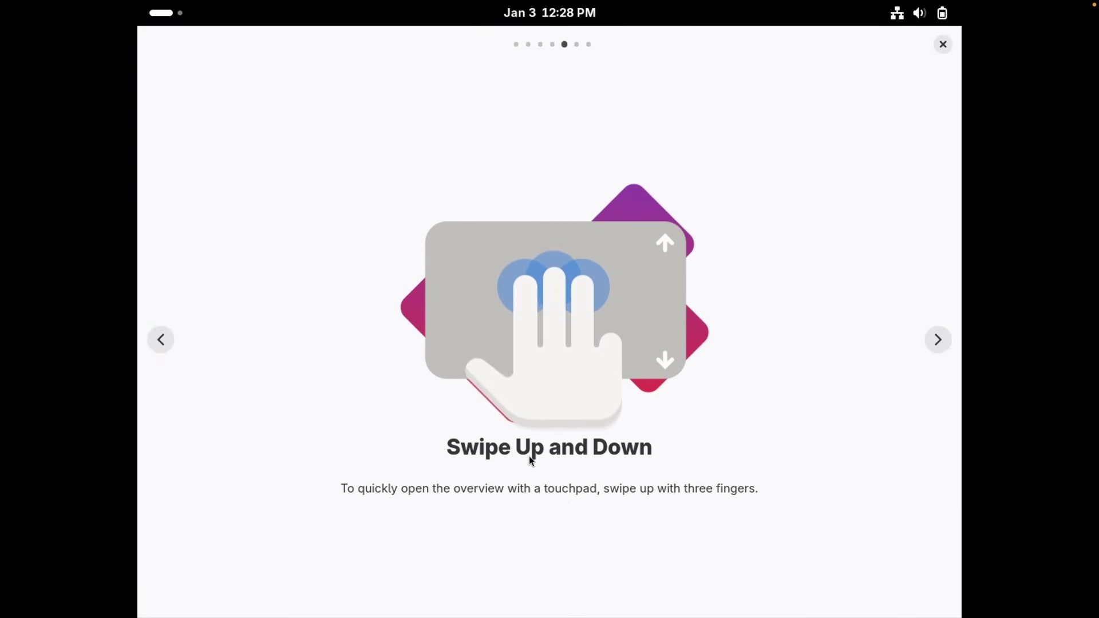
left_click(936, 340)
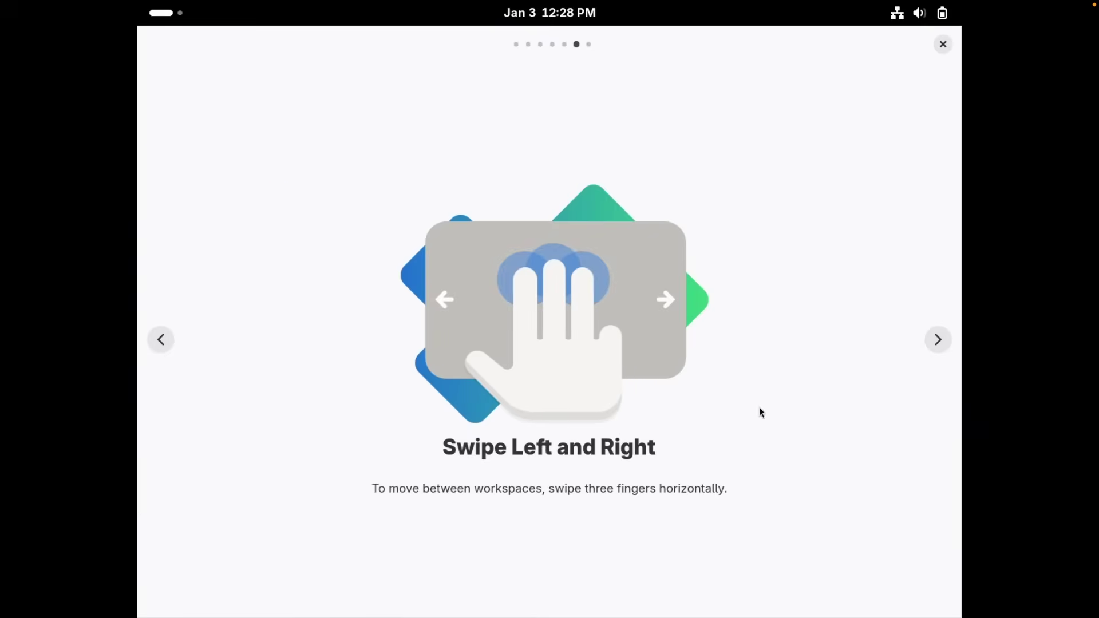
left_click(937, 339)
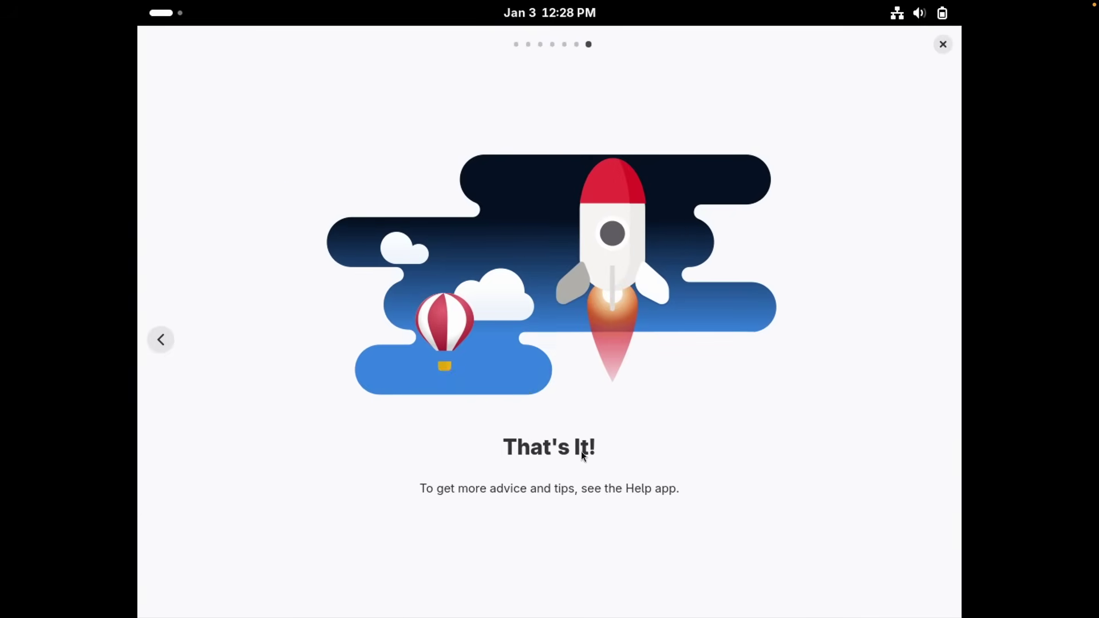
left_click(943, 46)
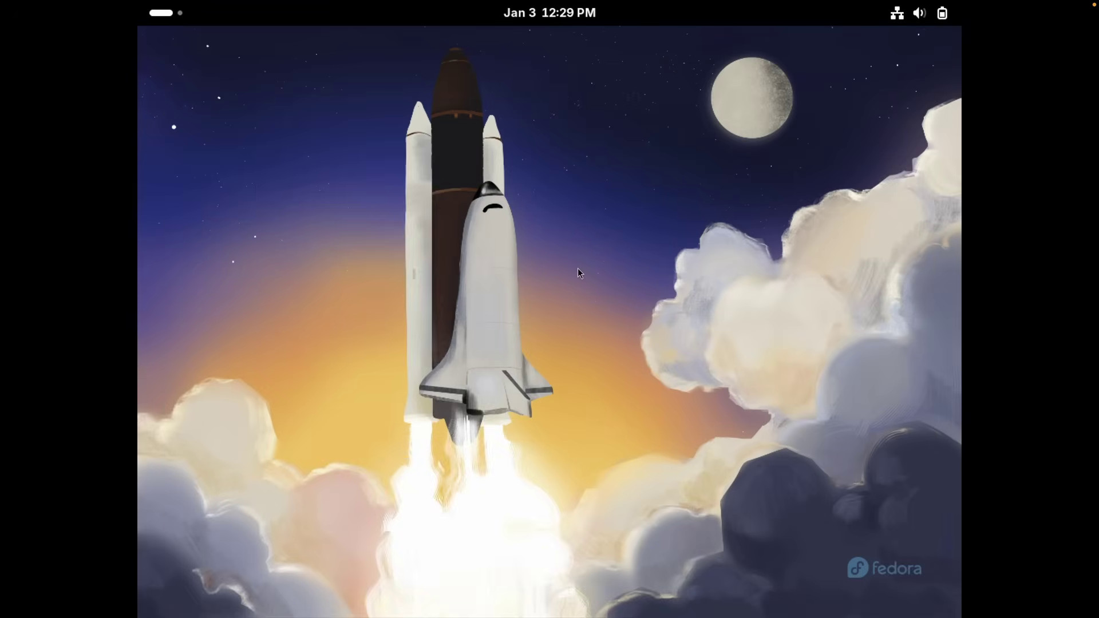
key("super")
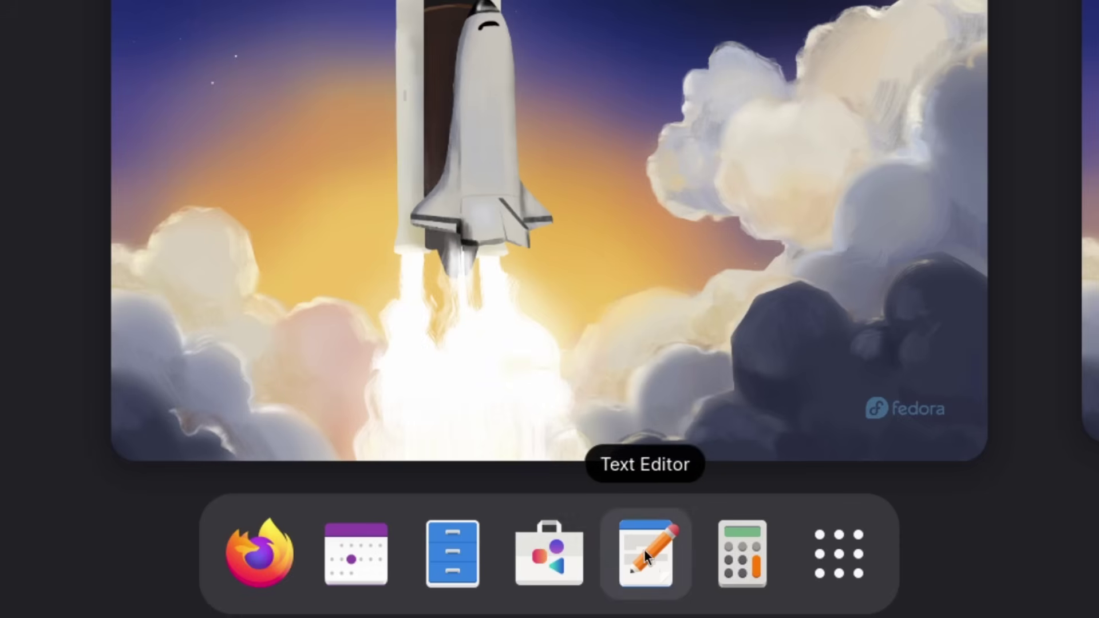
left_click(839, 534)
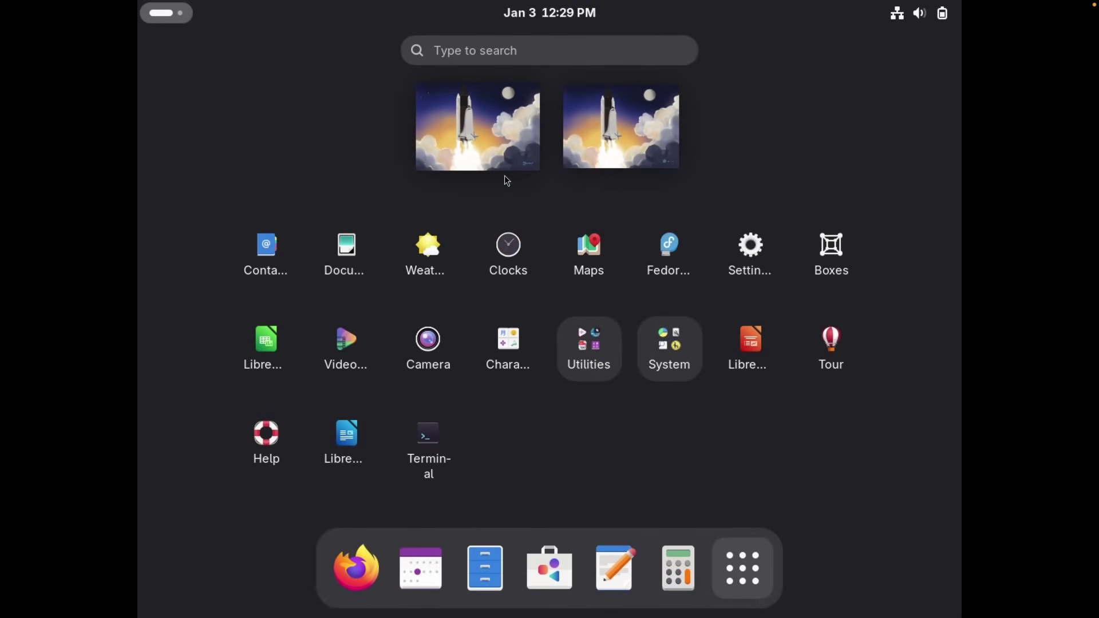
left_click(792, 540)
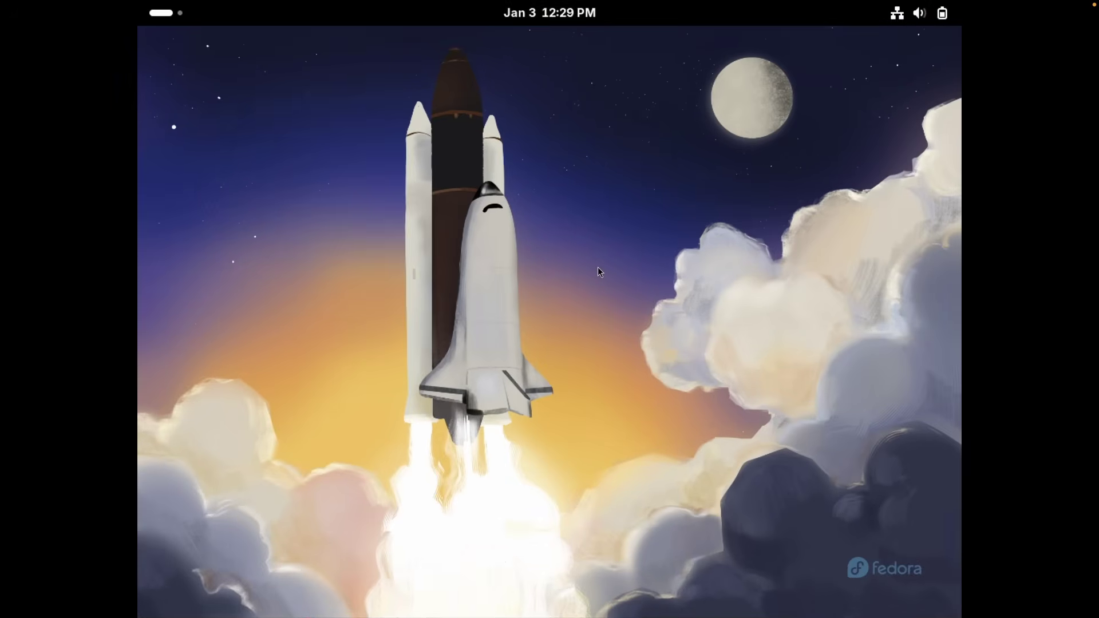
Apply and keep a 1920 × 1080 (16:9) resolution via Display Settings, then close Settings.
right_click(582, 241)
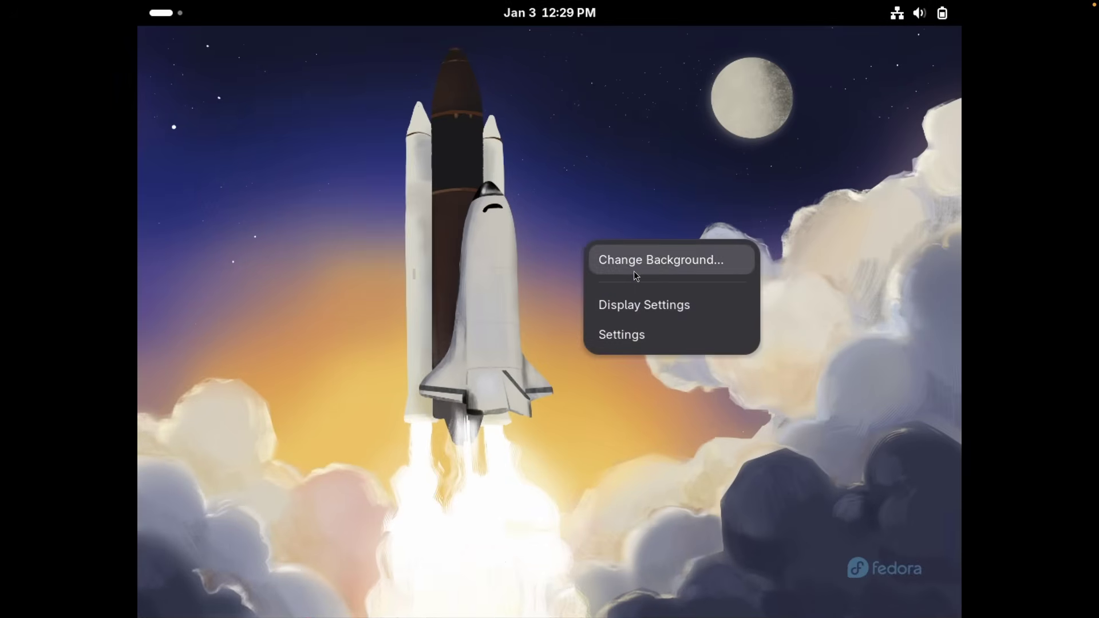
left_click(669, 311)
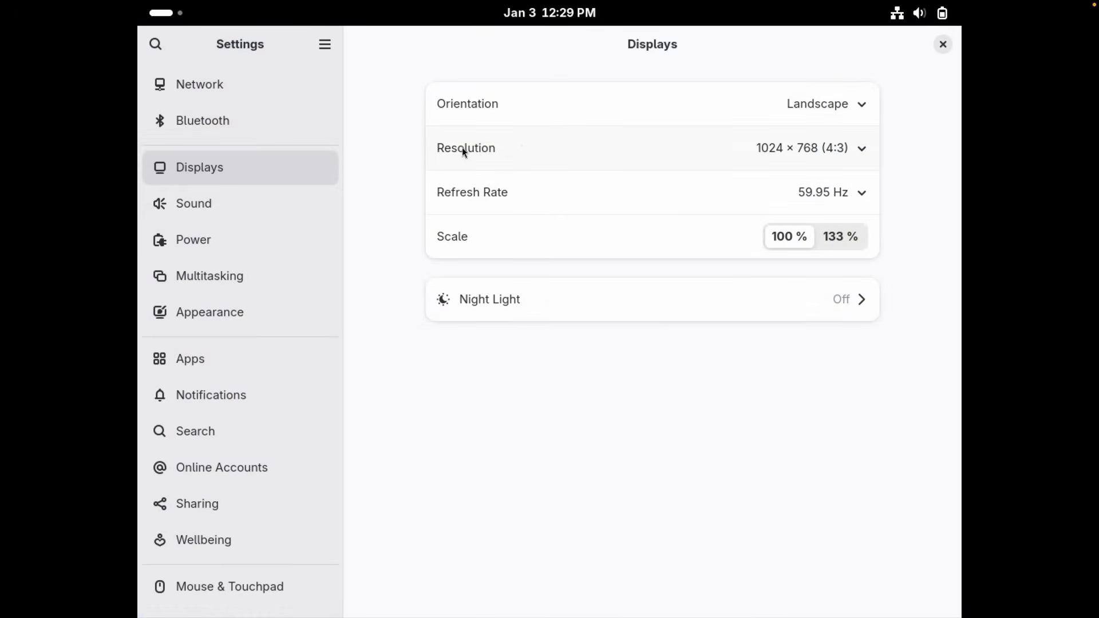
left_click(862, 149)
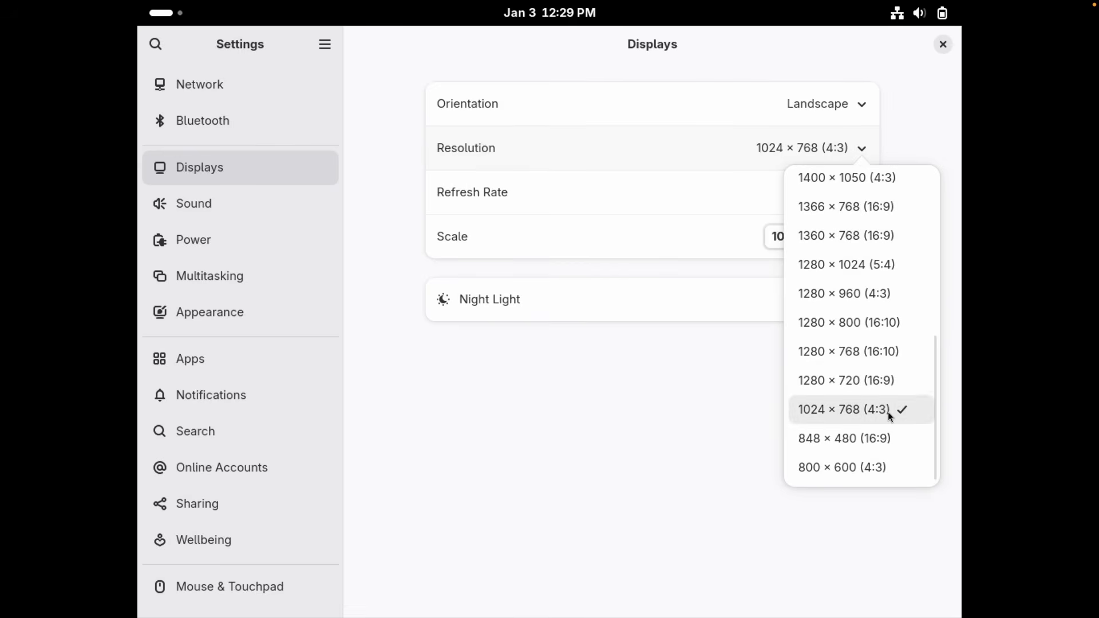
scroll(888, 411, "up", 3)
scroll(888, 411, "up", 3)
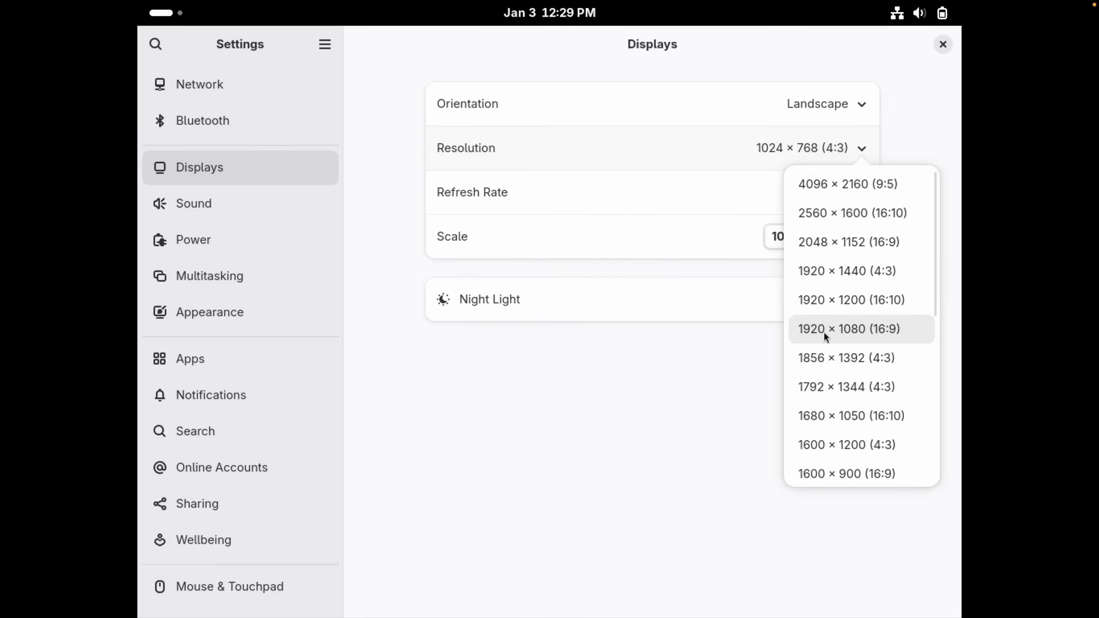
left_click(869, 334)
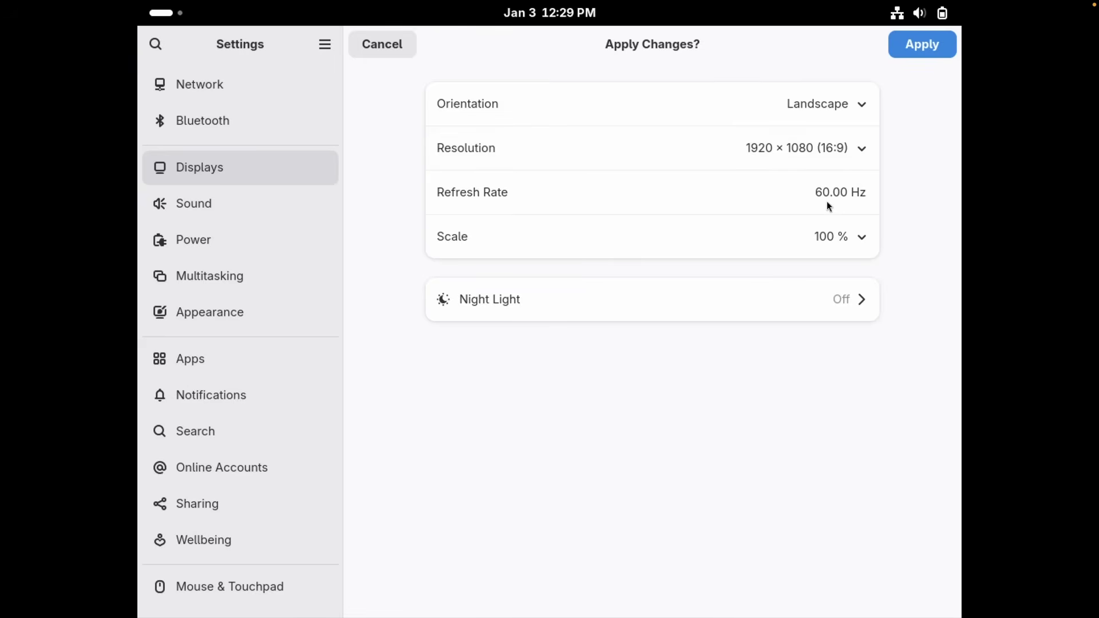
left_click(924, 44)
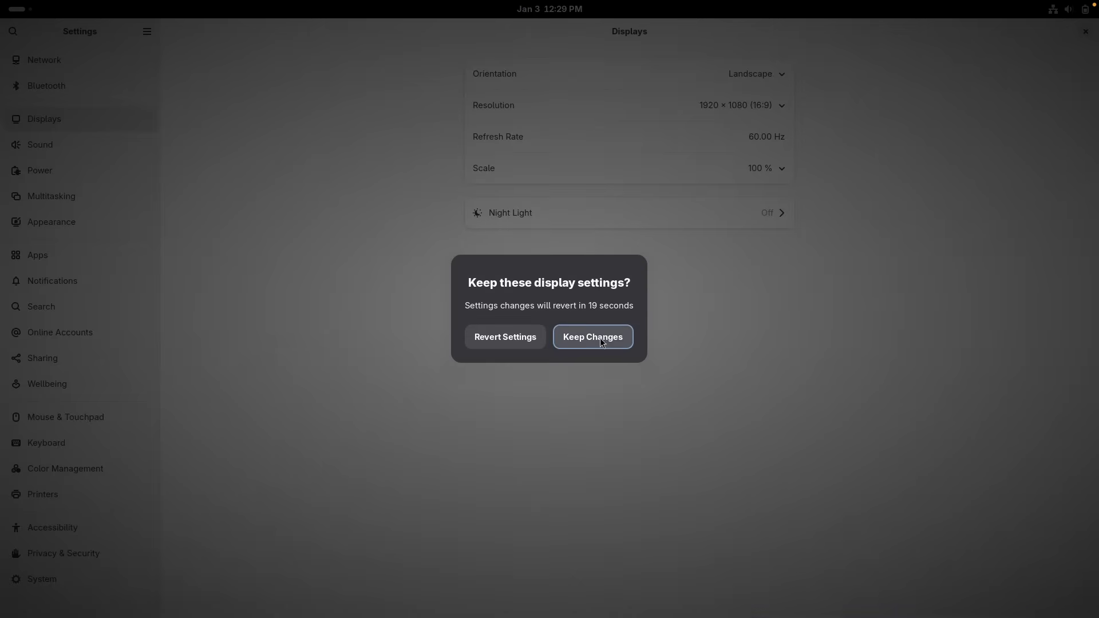
left_click(600, 336)
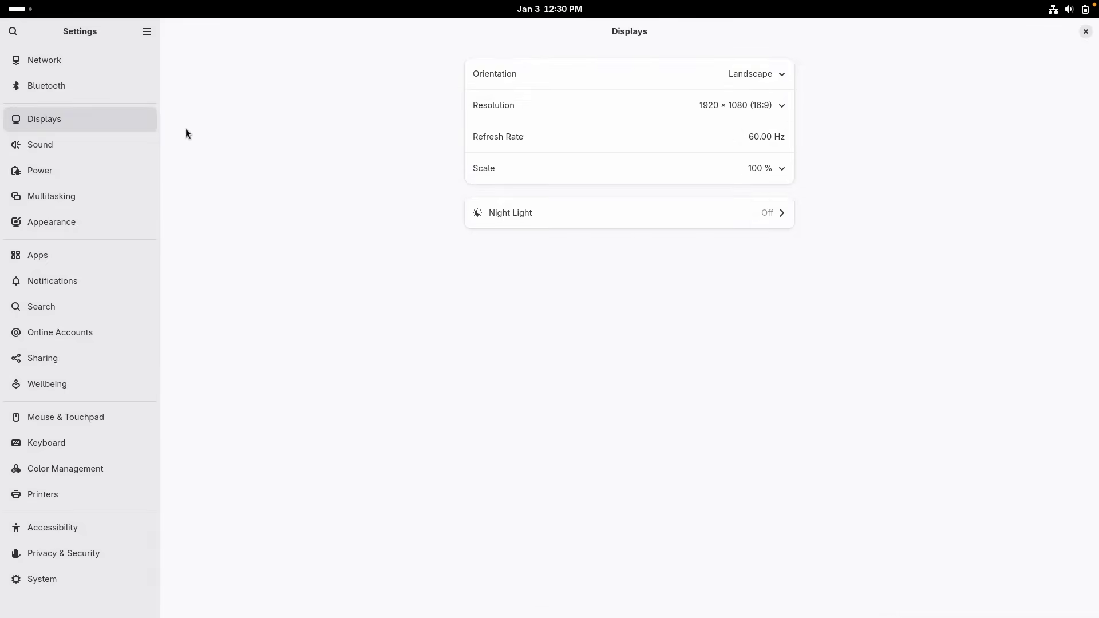
left_click(1084, 32)
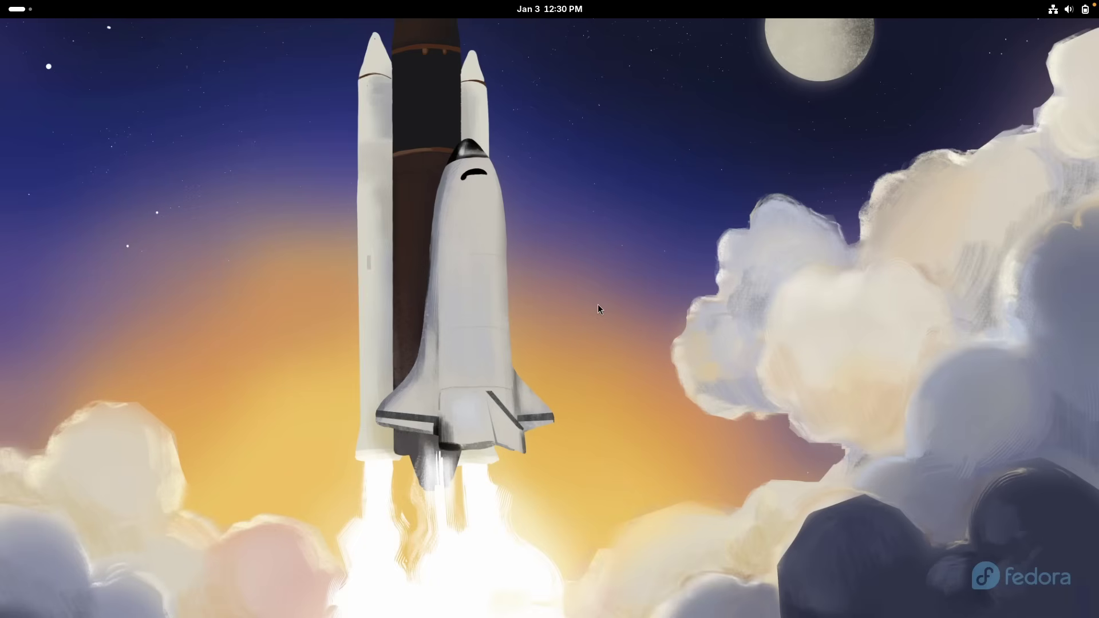
key("super")
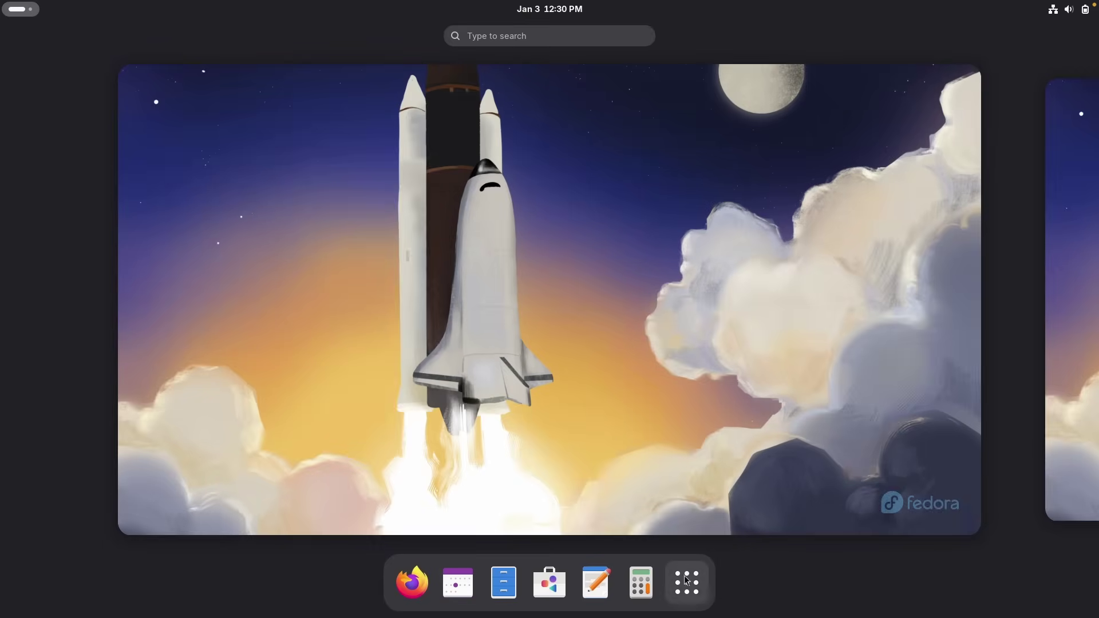
left_click(686, 582)
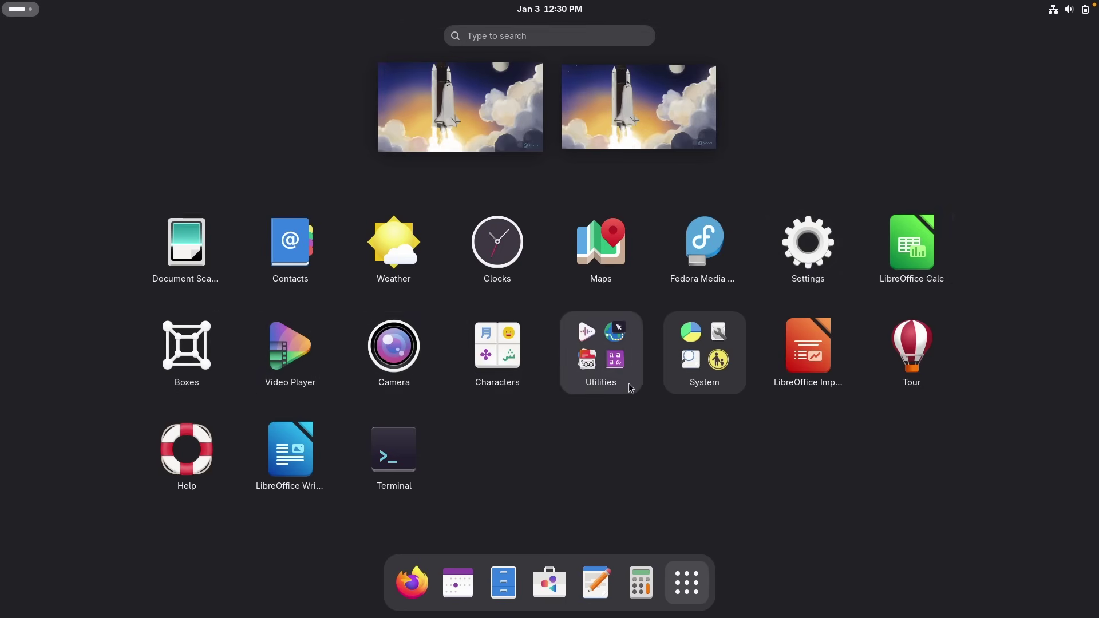
left_click(595, 365)
left_click(756, 430)
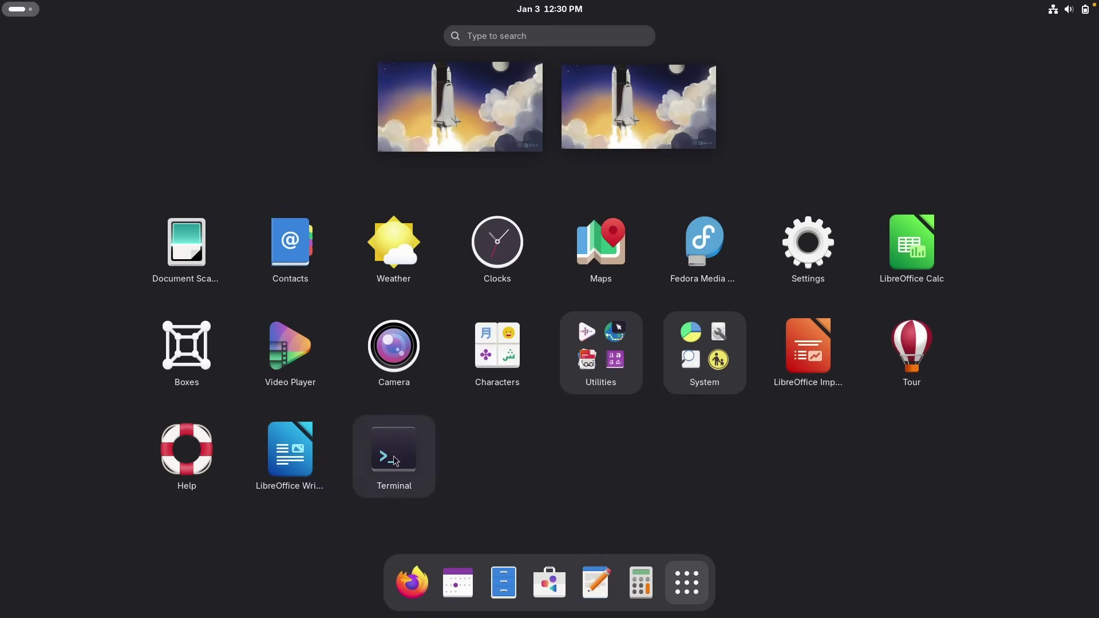
left_click(537, 440)
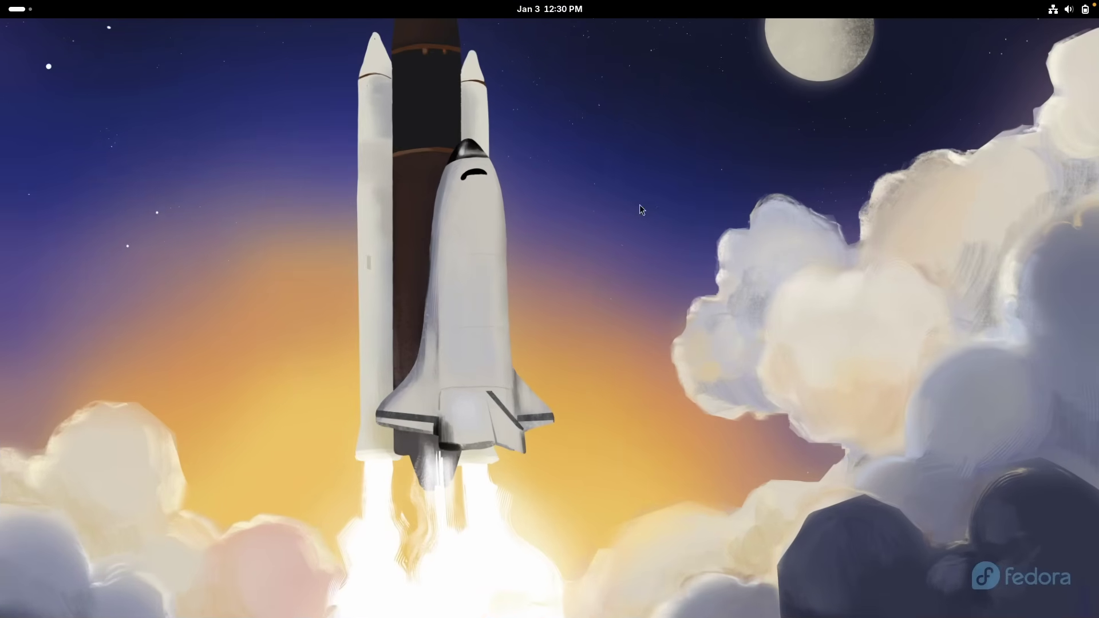
Raise the volume slightly and switch on Dark Style in quick settings.
left_click(1067, 11)
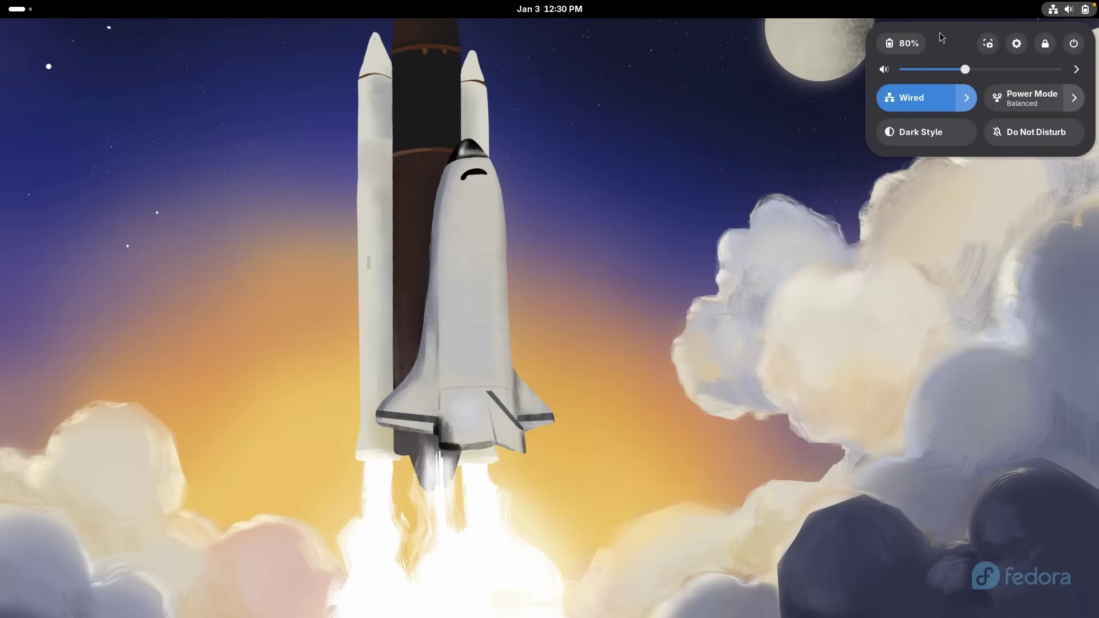
left_click_drag(965, 69, 973, 69)
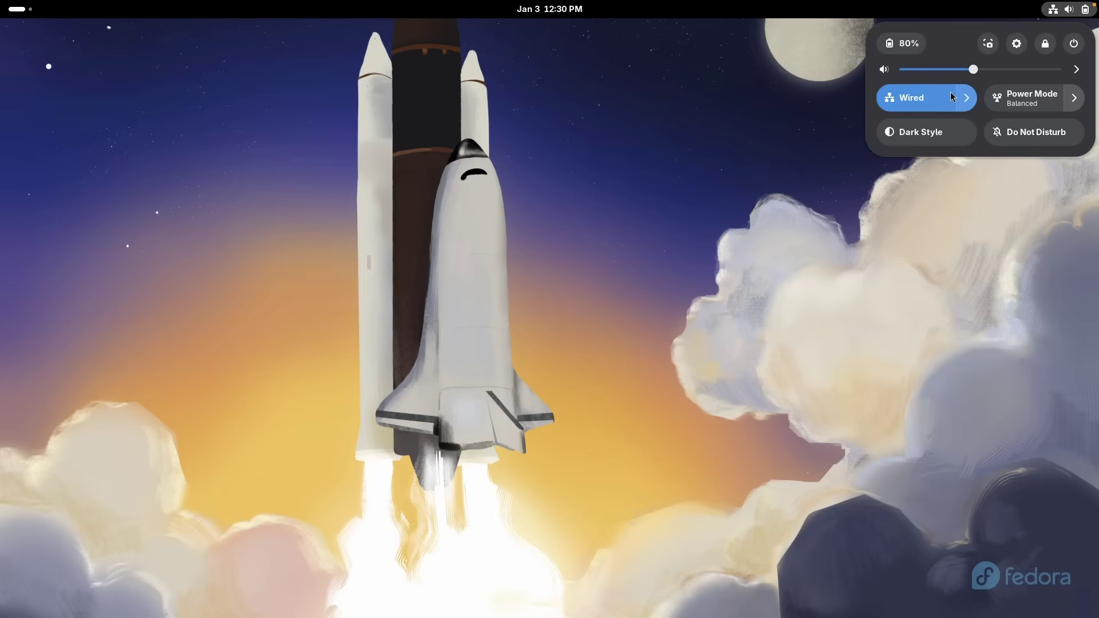
left_click(966, 97)
left_click(966, 97)
left_click(934, 134)
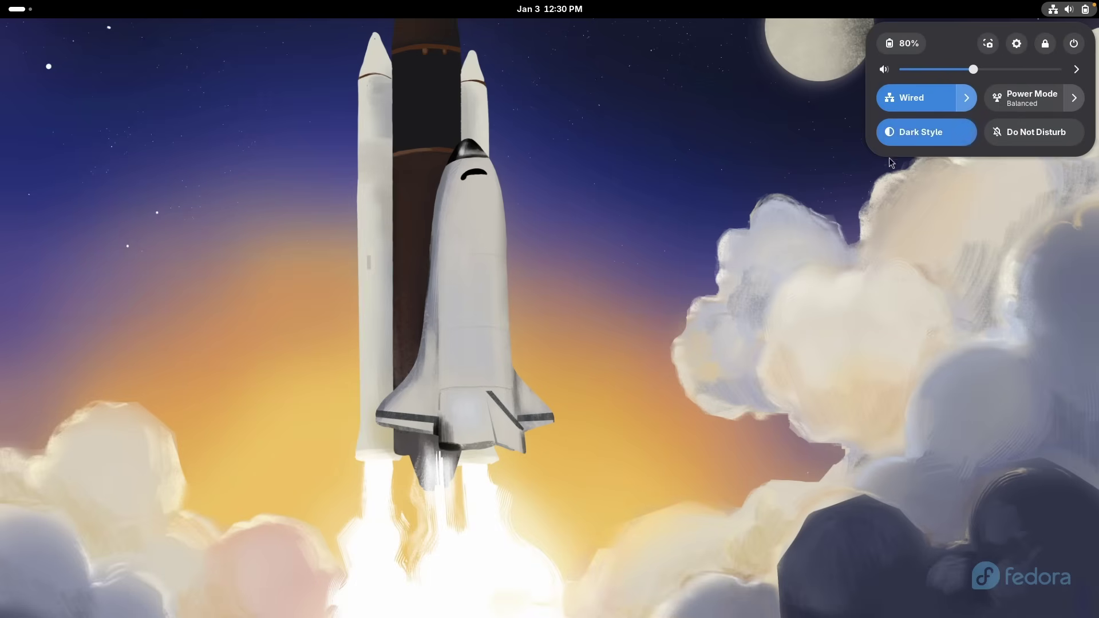
left_click(915, 136)
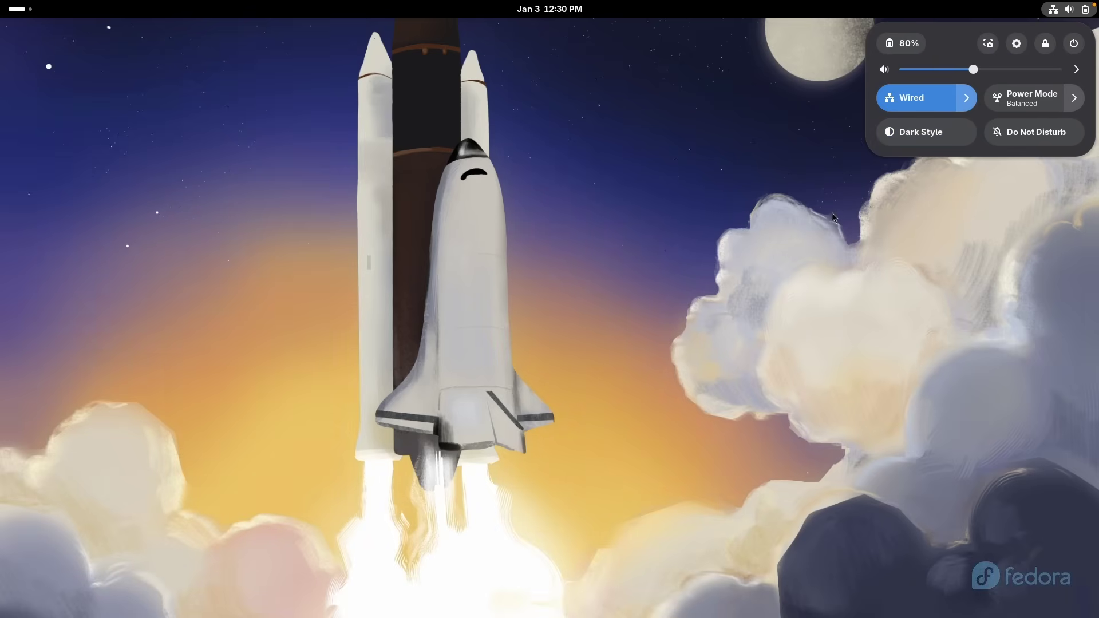
left_click(914, 139)
Reopen quick settings and start the screenshot tool.
left_click(479, 373)
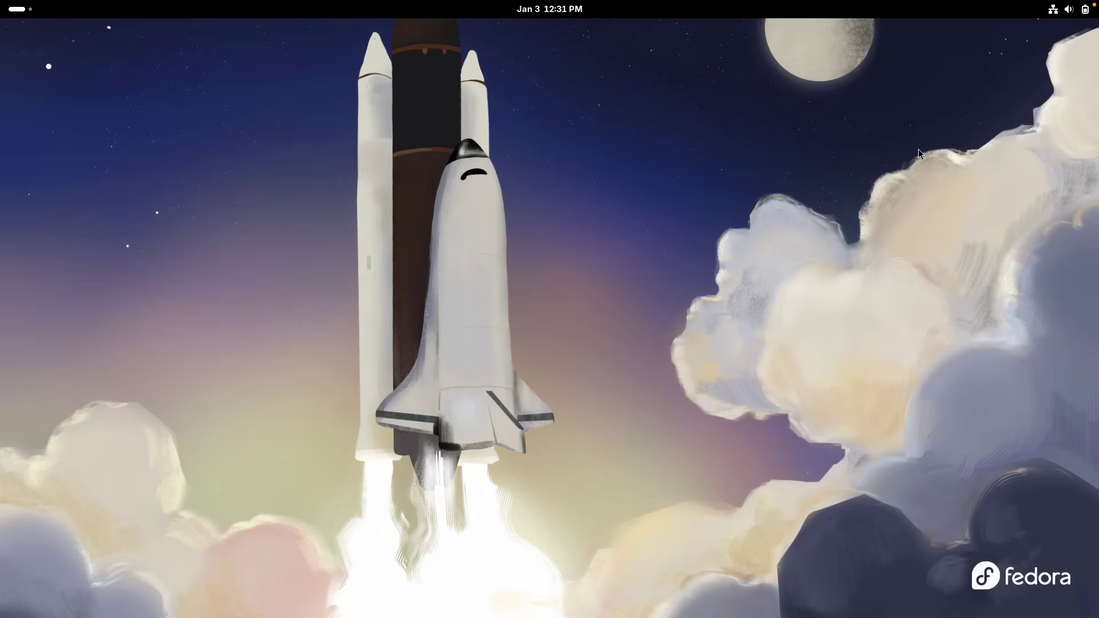
left_click(1067, 8)
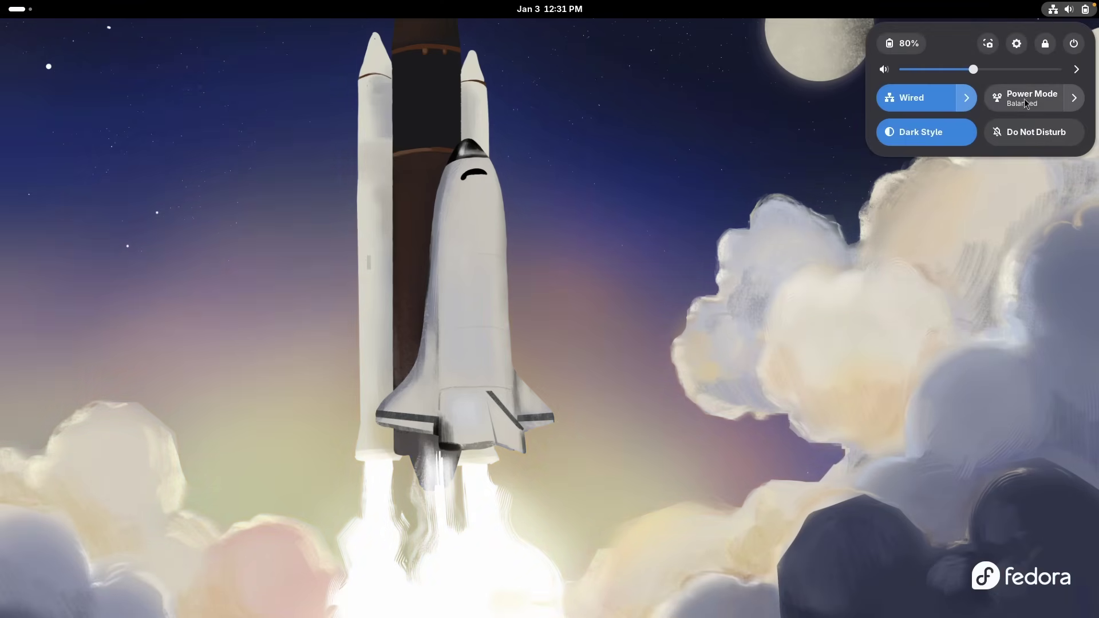
left_click(988, 44)
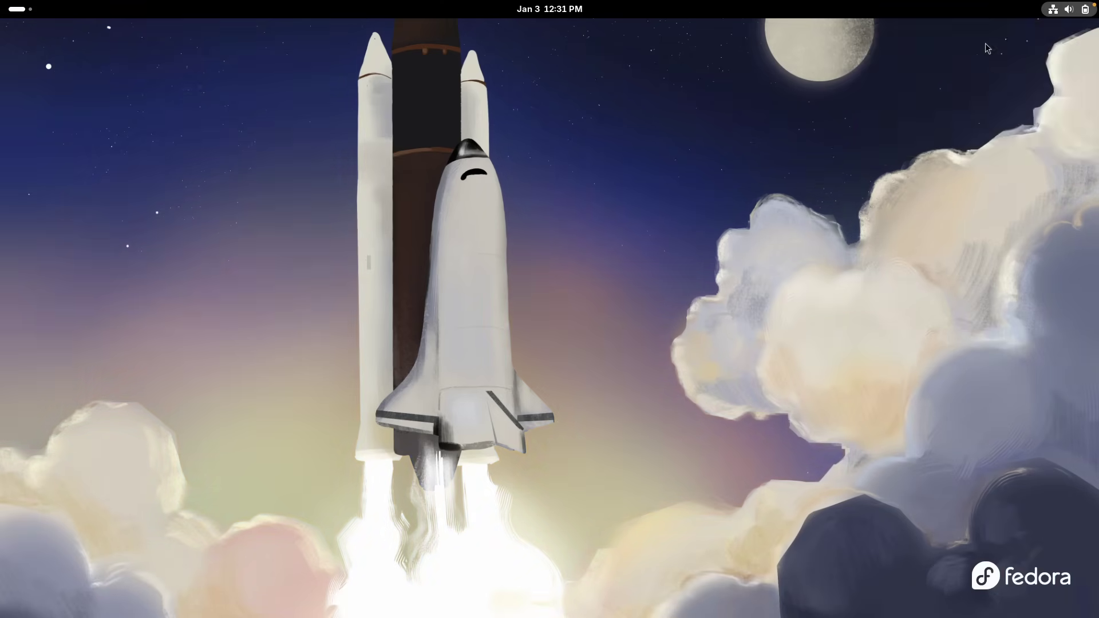
Capture a region screenshot around the rocket, view it, then close the viewer.
left_click_drag(378, 275, 638, 362)
left_click_drag(507, 302, 536, 255)
left_click(548, 563)
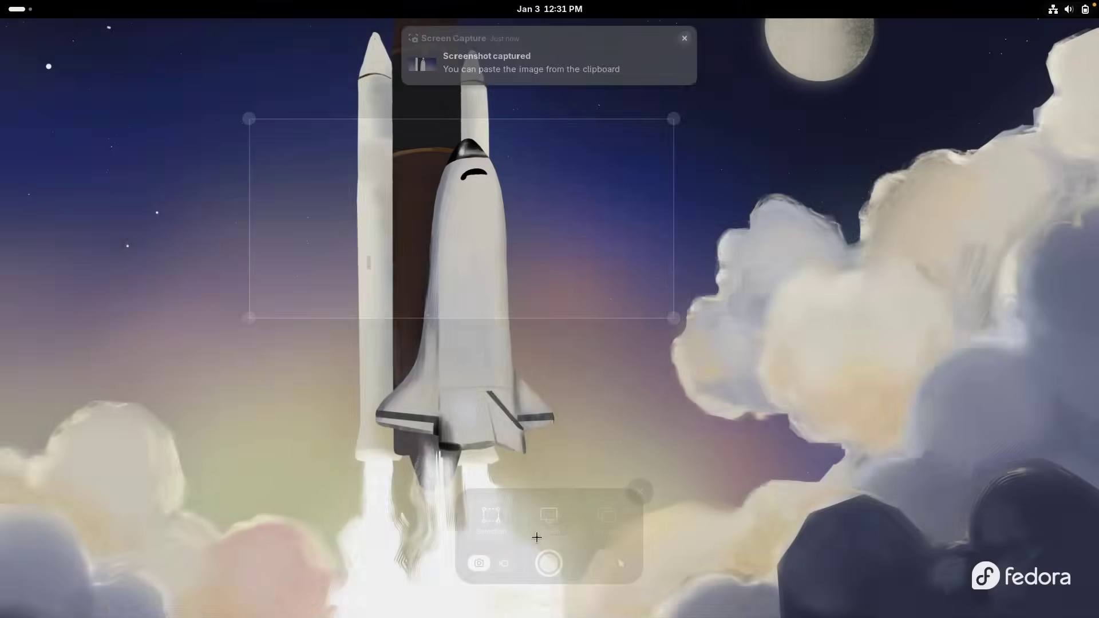
left_click(549, 49)
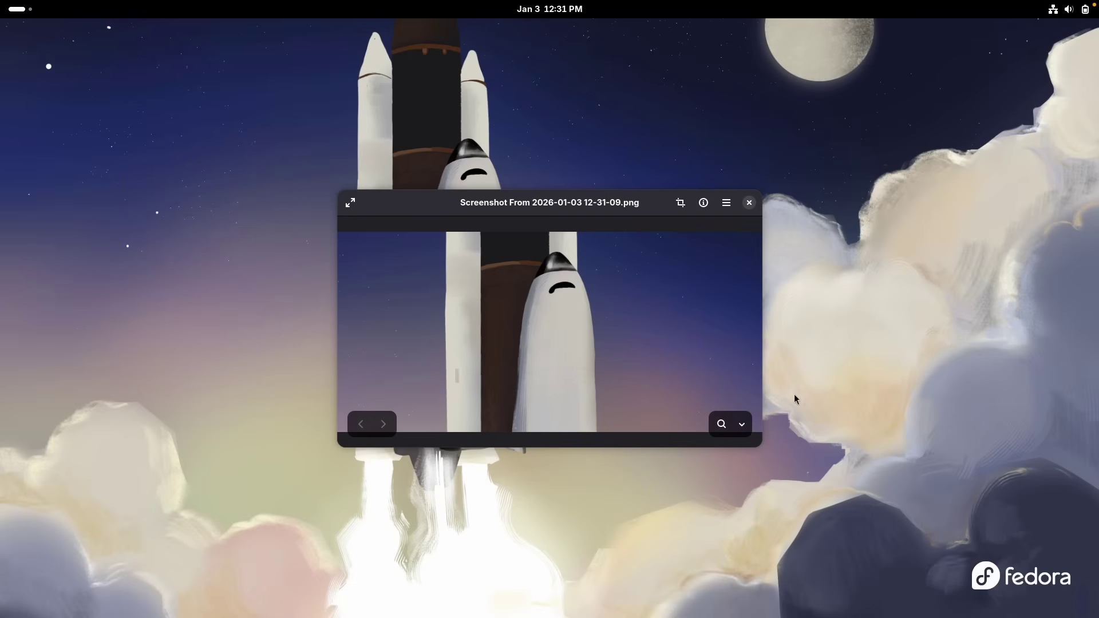
left_click(748, 202)
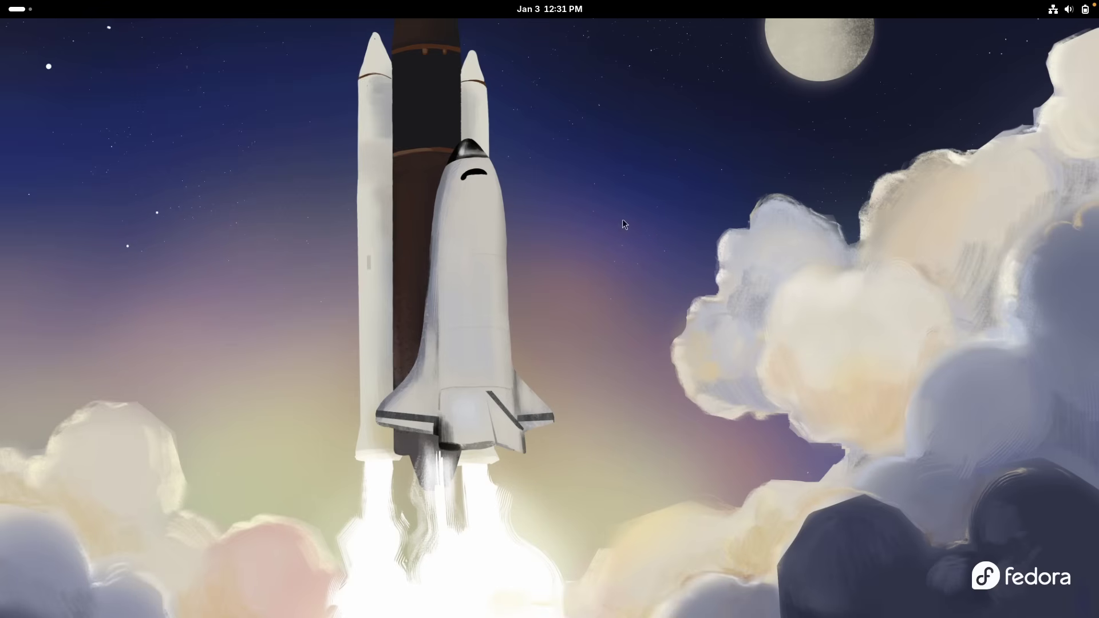
On Settings' Appearance page, choose the red-purple gradient wallpaper and grey accent colour.
left_click(1068, 8)
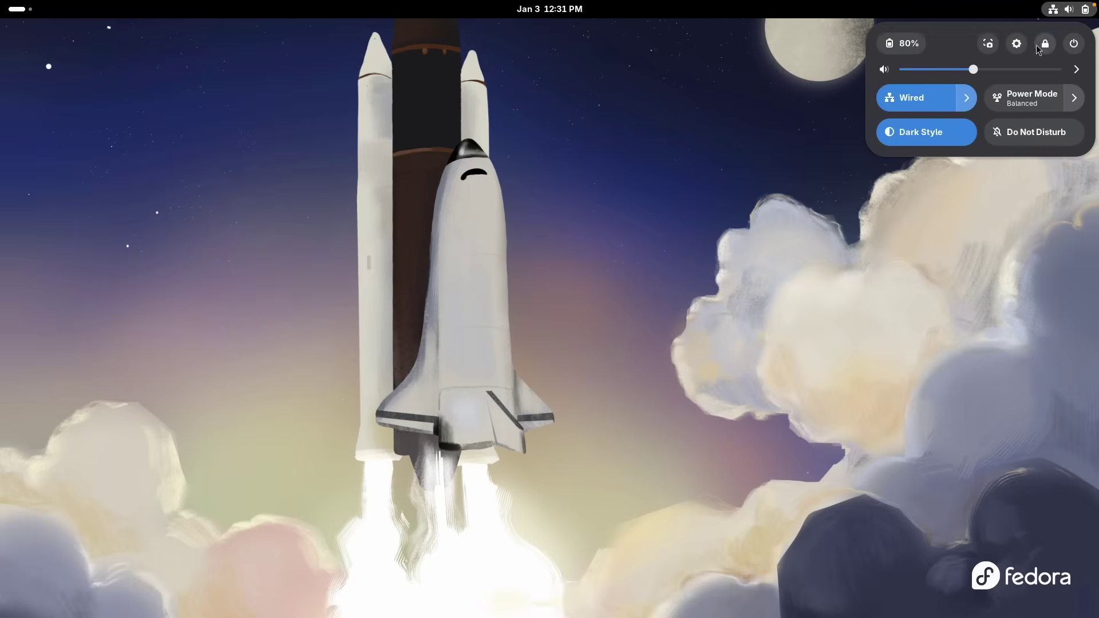
left_click(1027, 48)
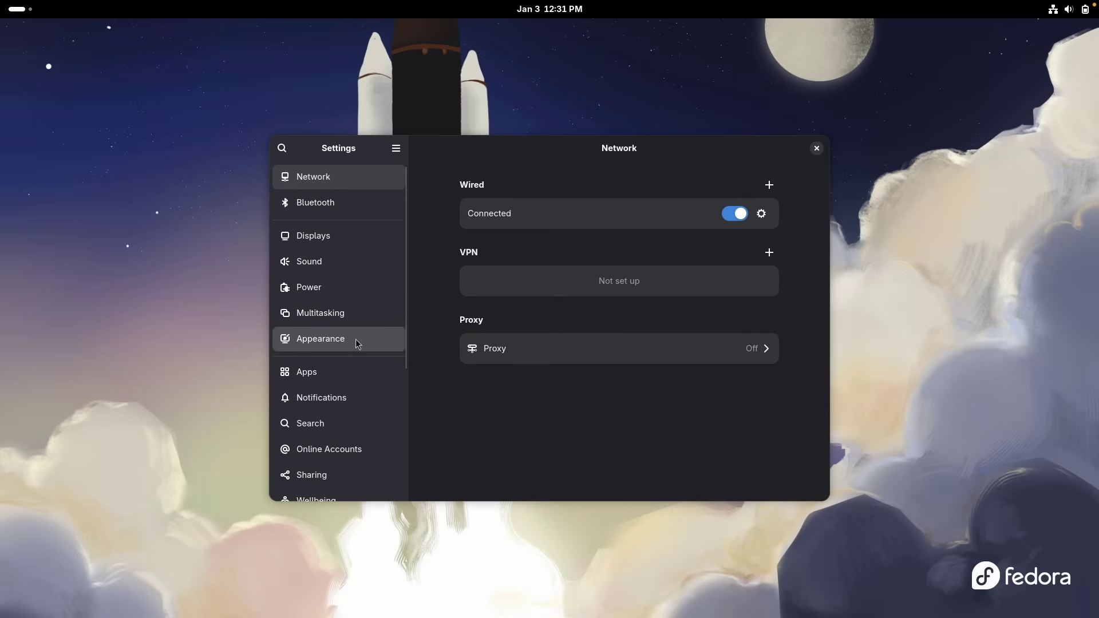
left_click(350, 341)
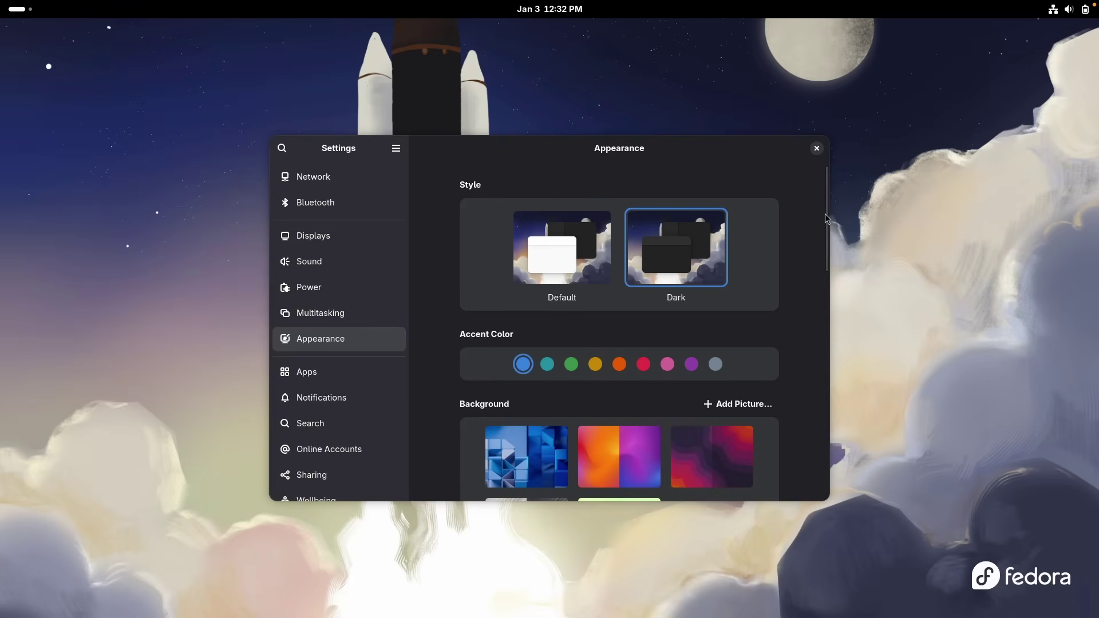
scroll(824, 240, "down", 3)
scroll(824, 267, "down", 3)
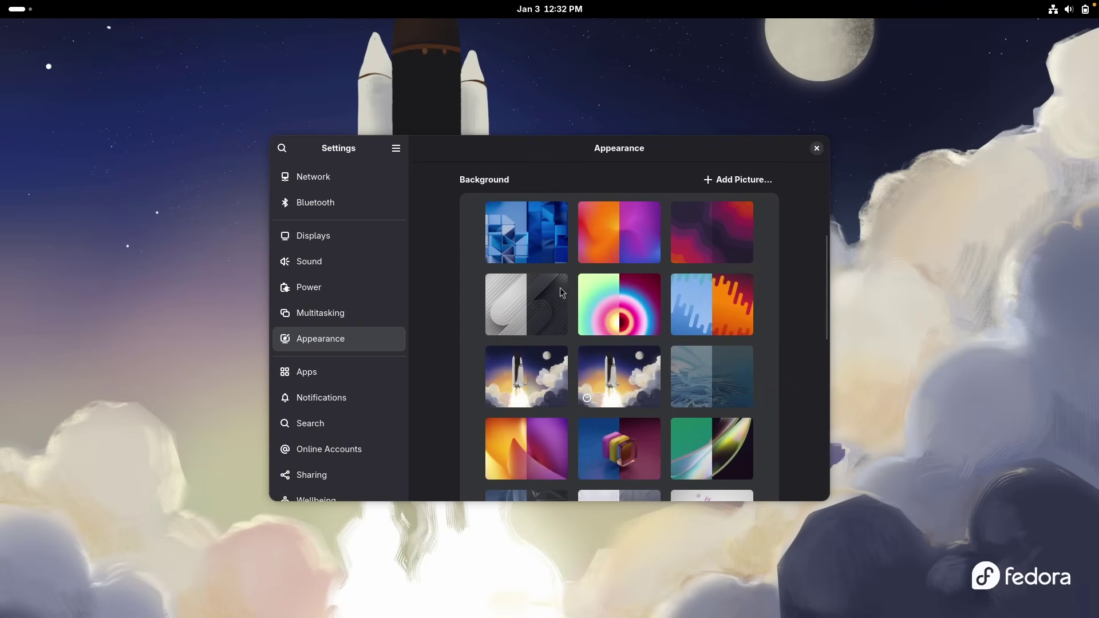
left_click(696, 300)
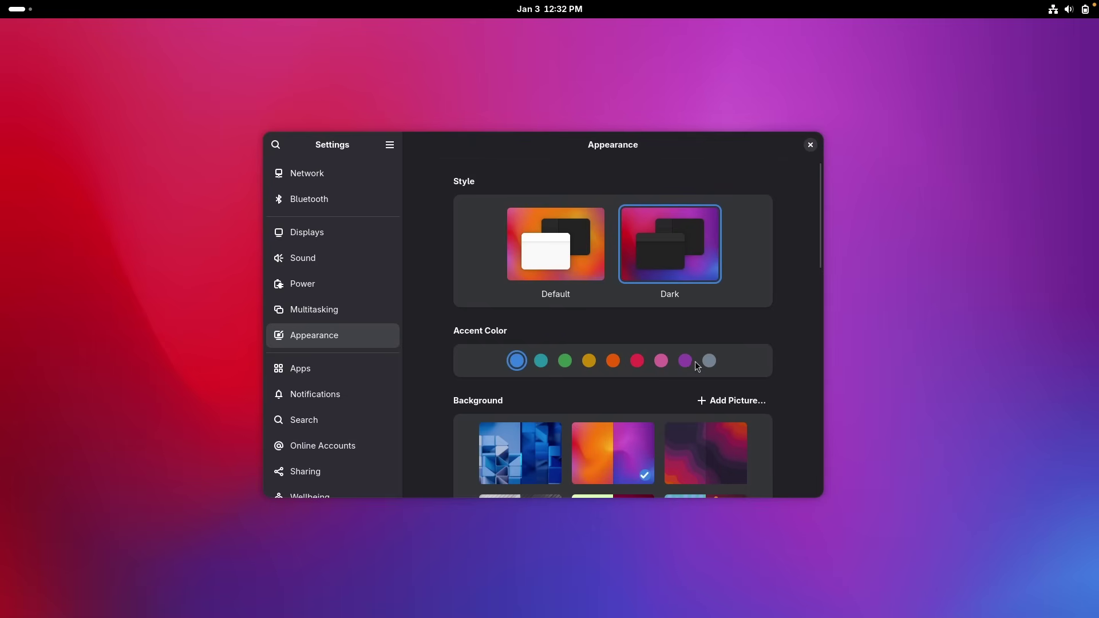
left_click(710, 361)
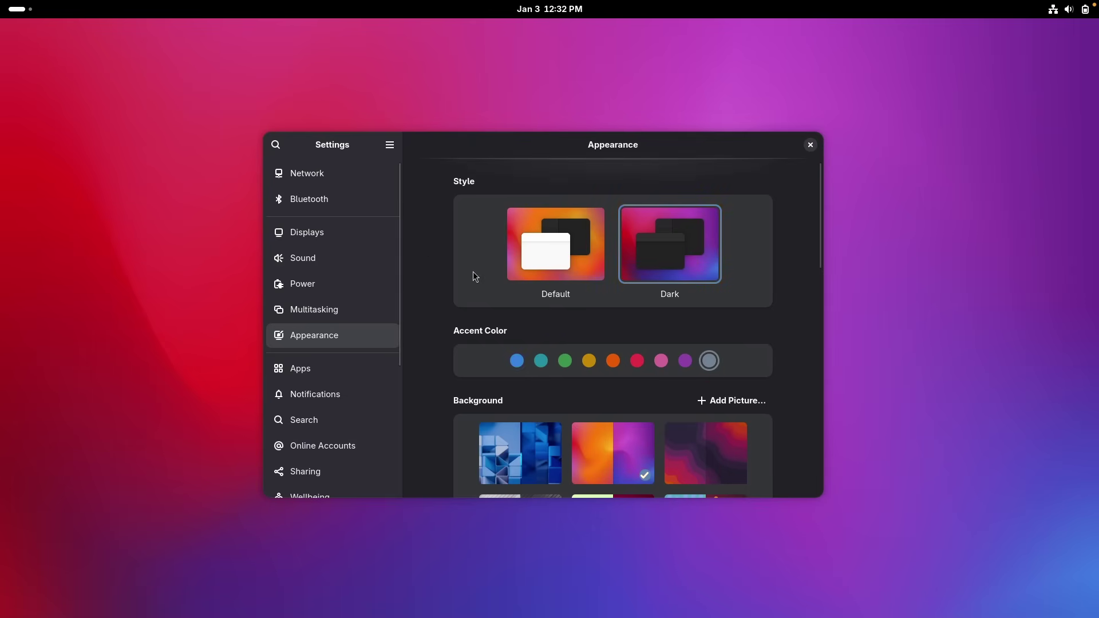
scroll(355, 337, "down", 7)
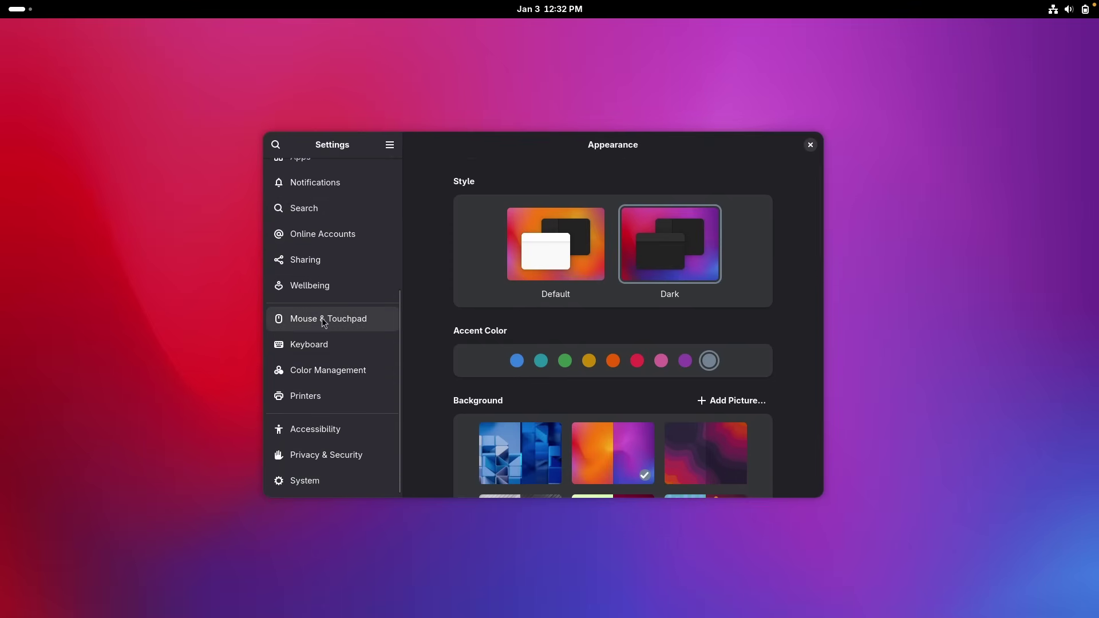
Switch off mouse acceleration in Mouse & Touchpad and launch the mouse test window.
left_click(355, 320)
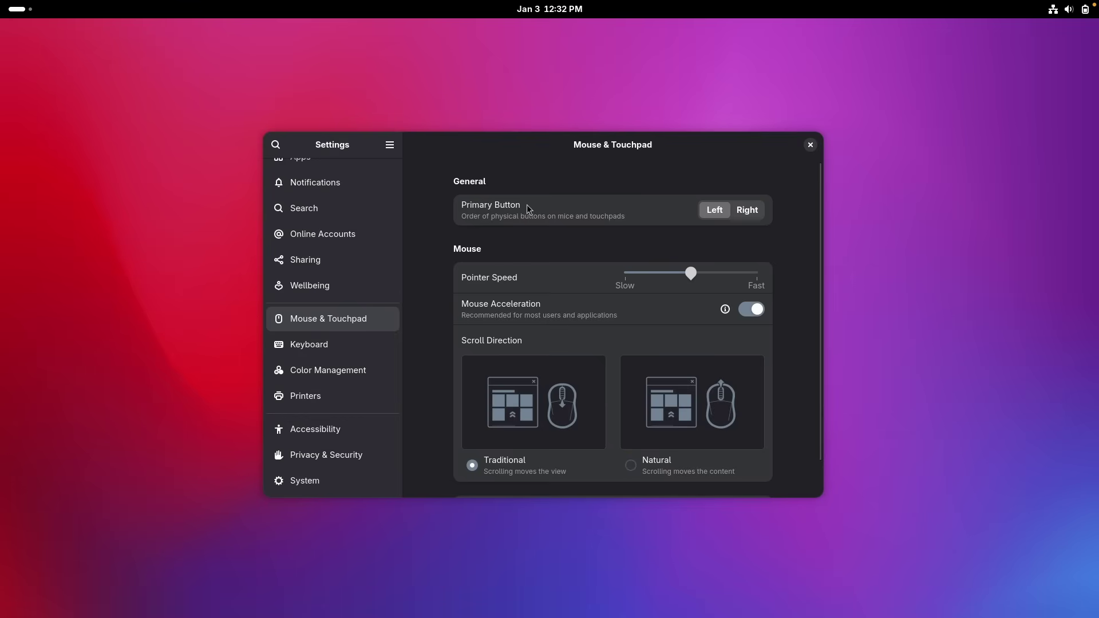
left_click(759, 314)
scroll(571, 312, "down", 1)
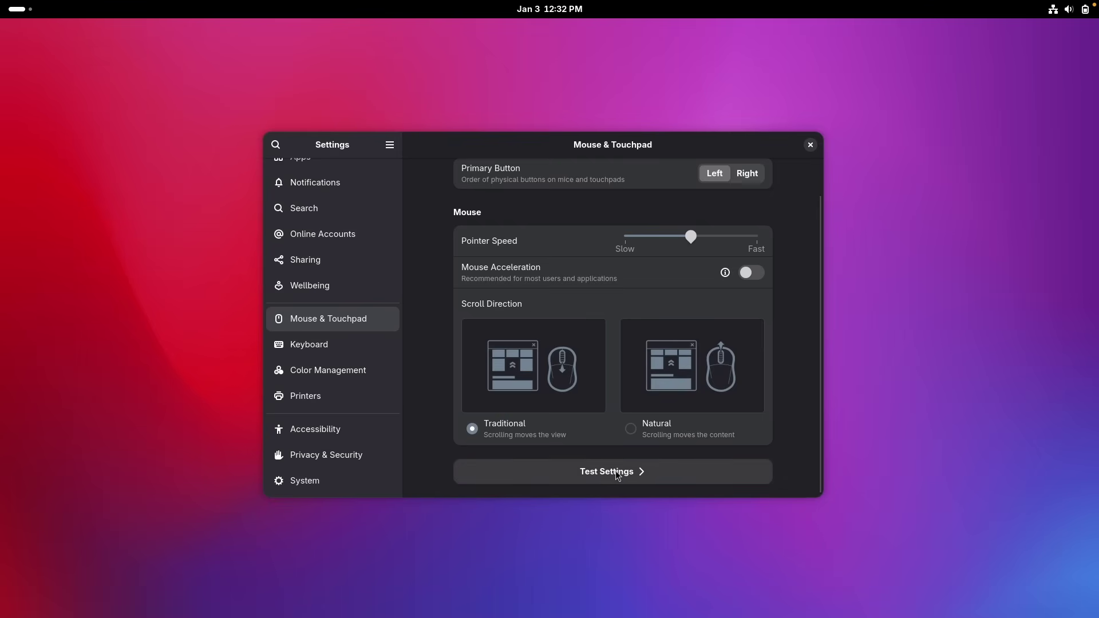
left_click(663, 470)
Test primary, secondary and double clicks on the Click Here circle.
left_click(555, 270)
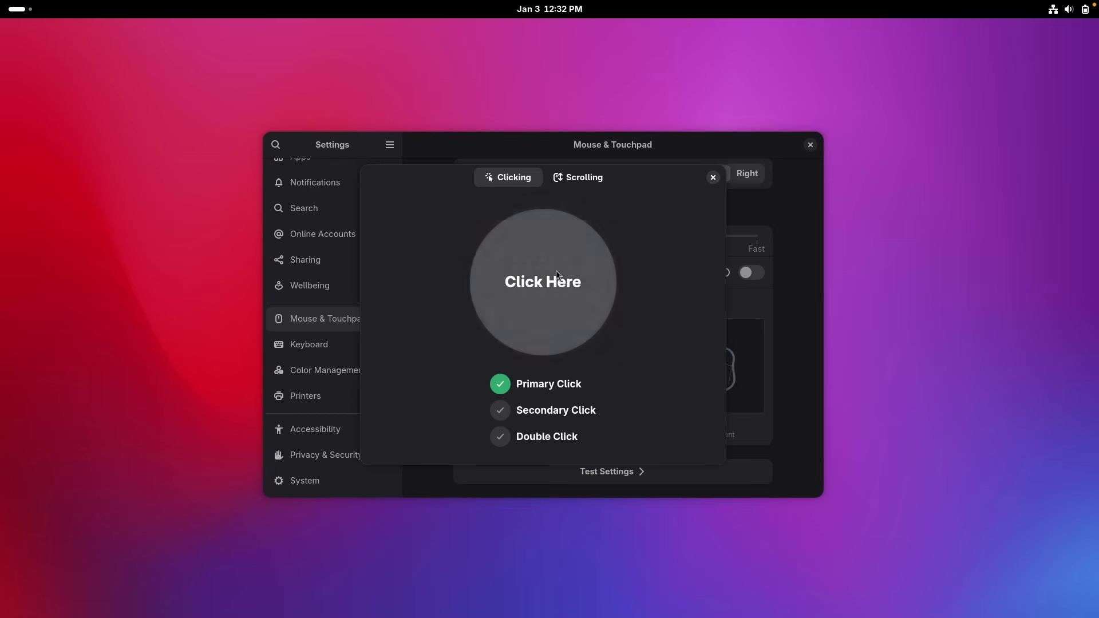
right_click(558, 287)
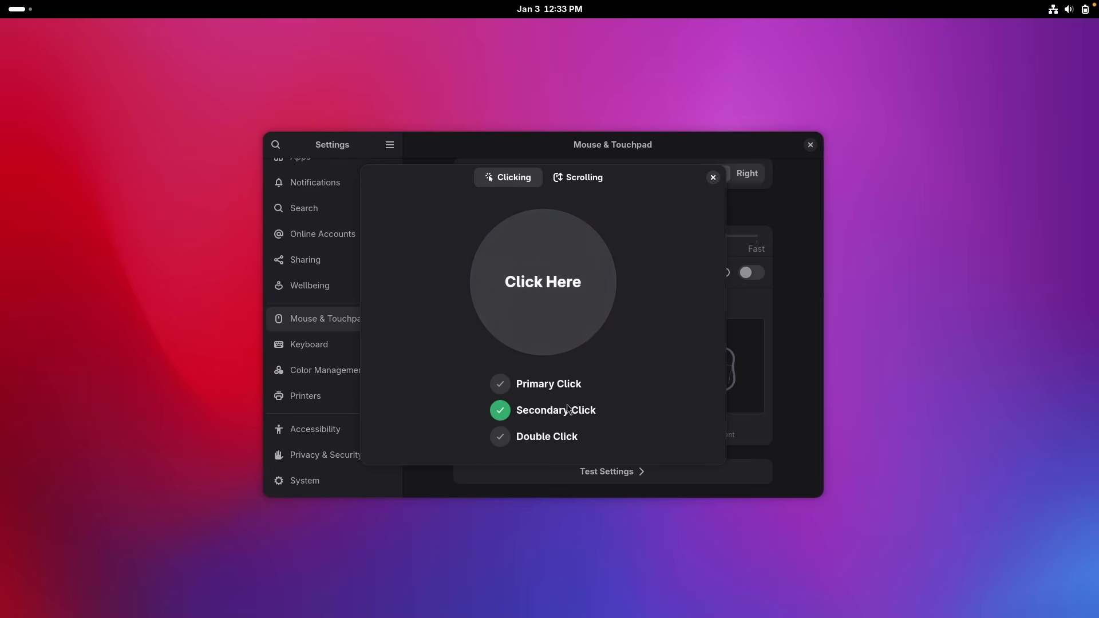
double_click(550, 280)
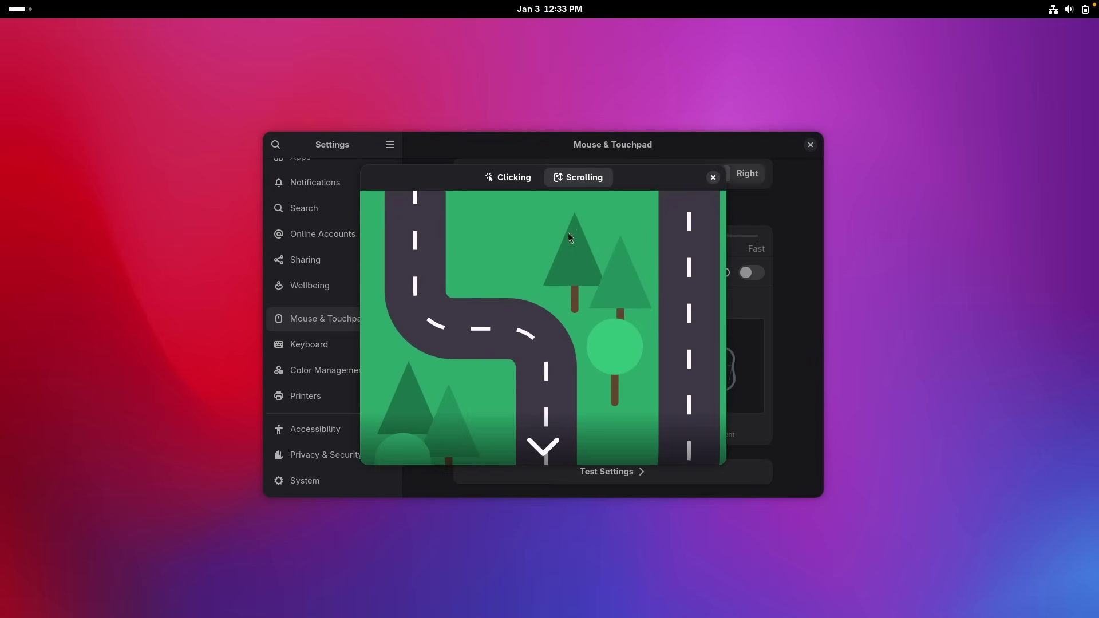
Test scrolling on the road up and down, then close the mouse test window.
scroll(587, 305, "down", 10)
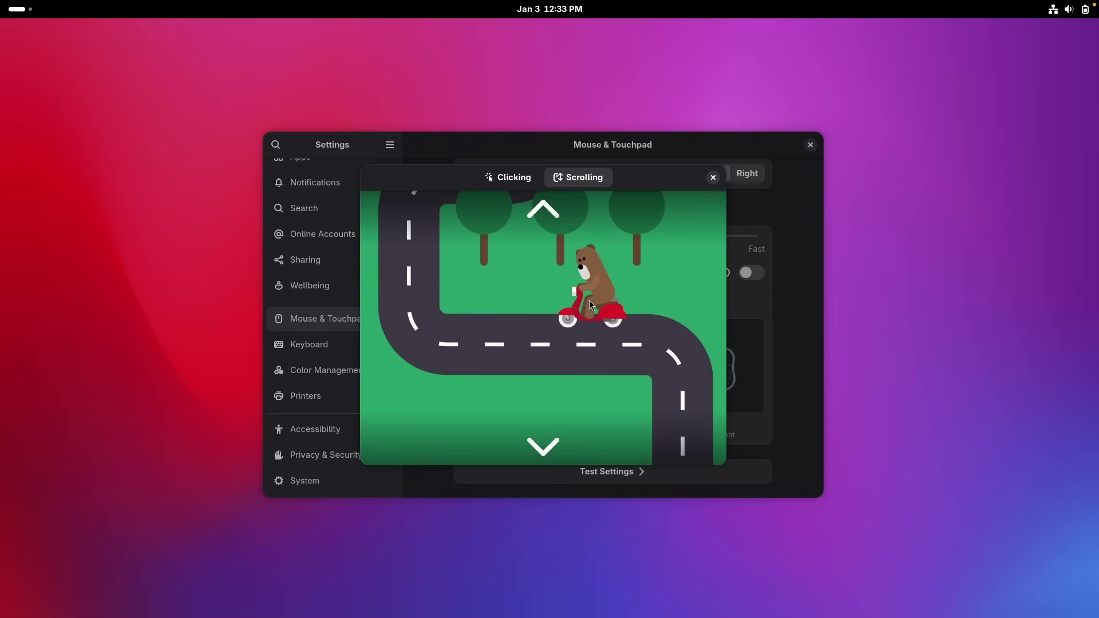
scroll(586, 274, "down", 10)
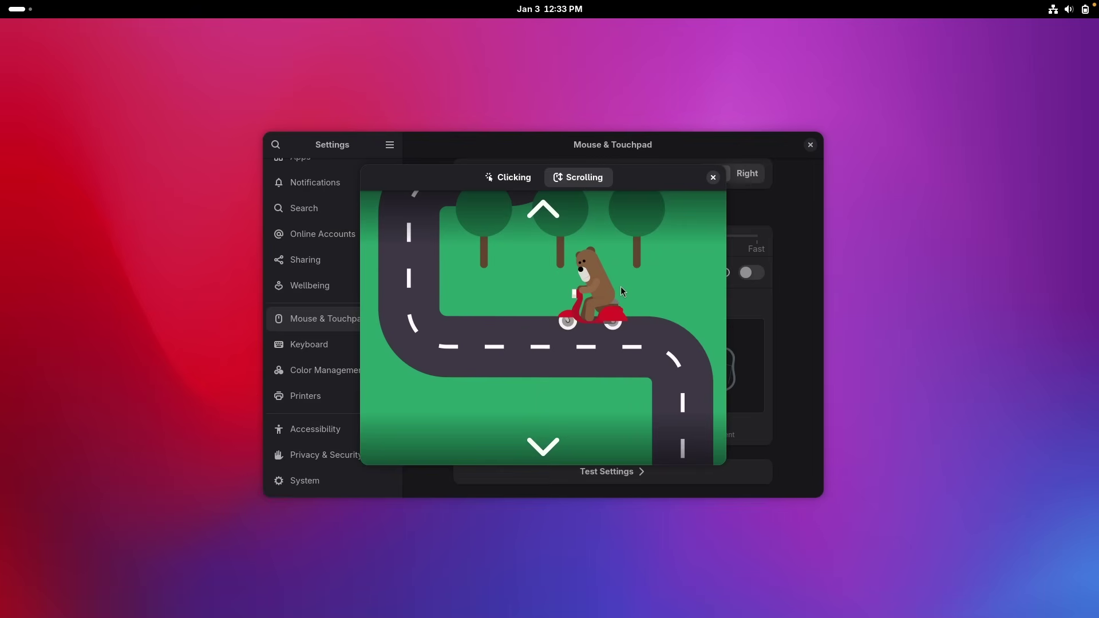
scroll(603, 294, "up", 10)
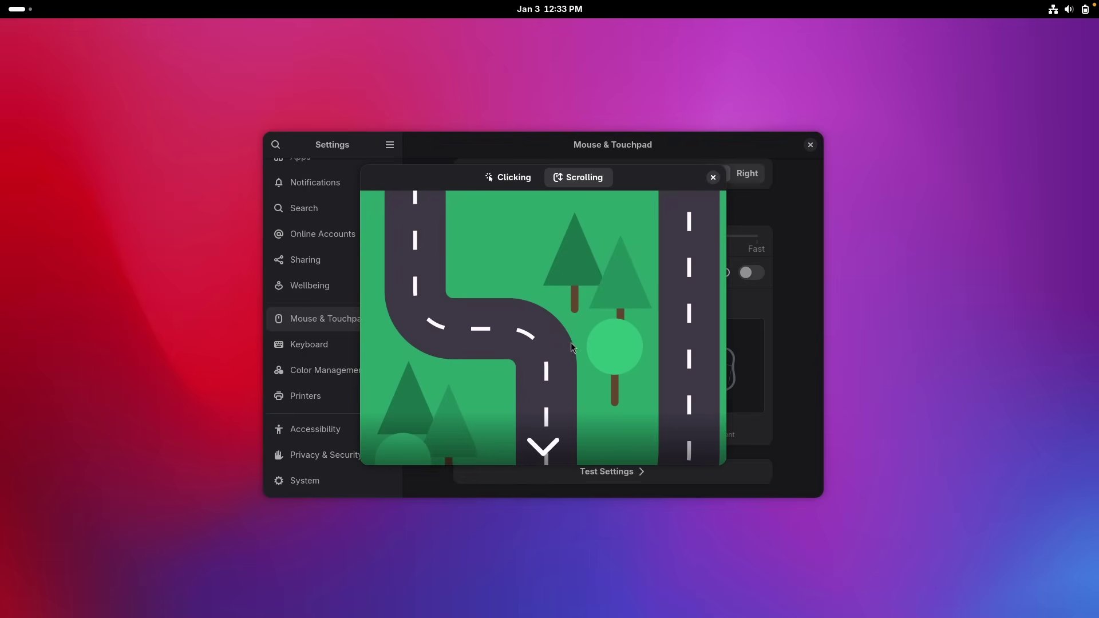
scroll(571, 343, "down", 10)
scroll(591, 310, "up", 10)
left_click(713, 178)
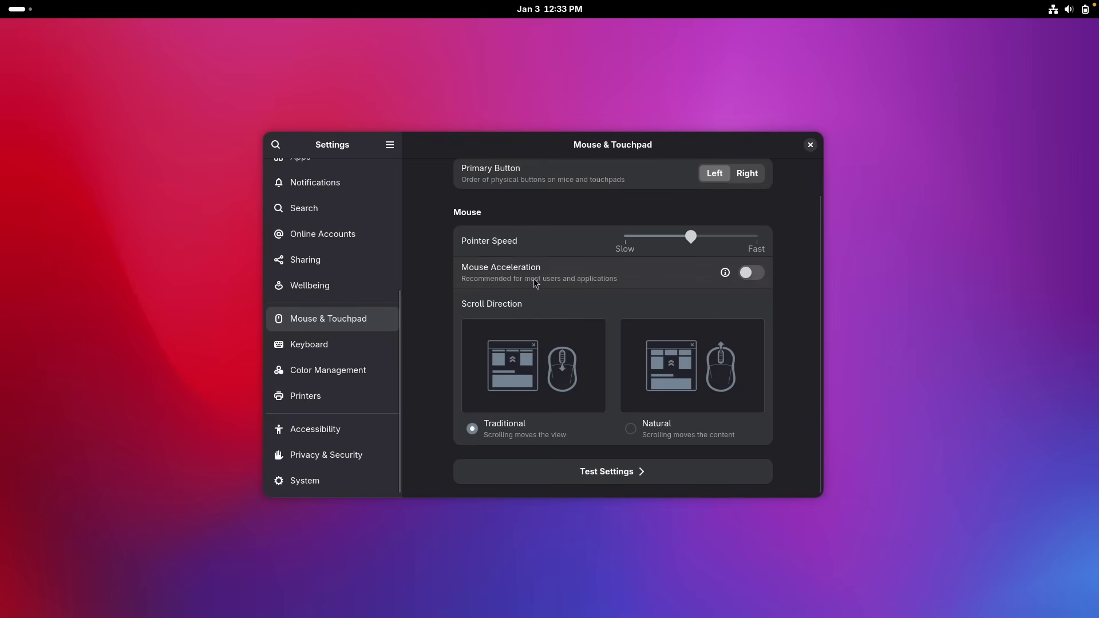
Launch Firefox and go to the ChatGPT site.
scroll(624, 361, "up", 2)
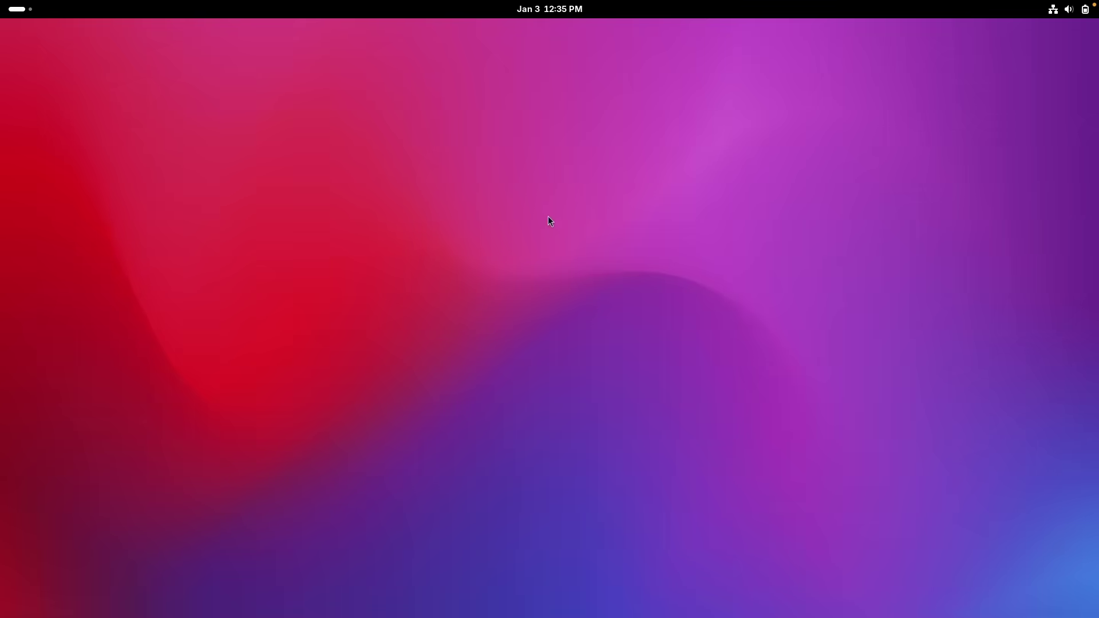
key("super")
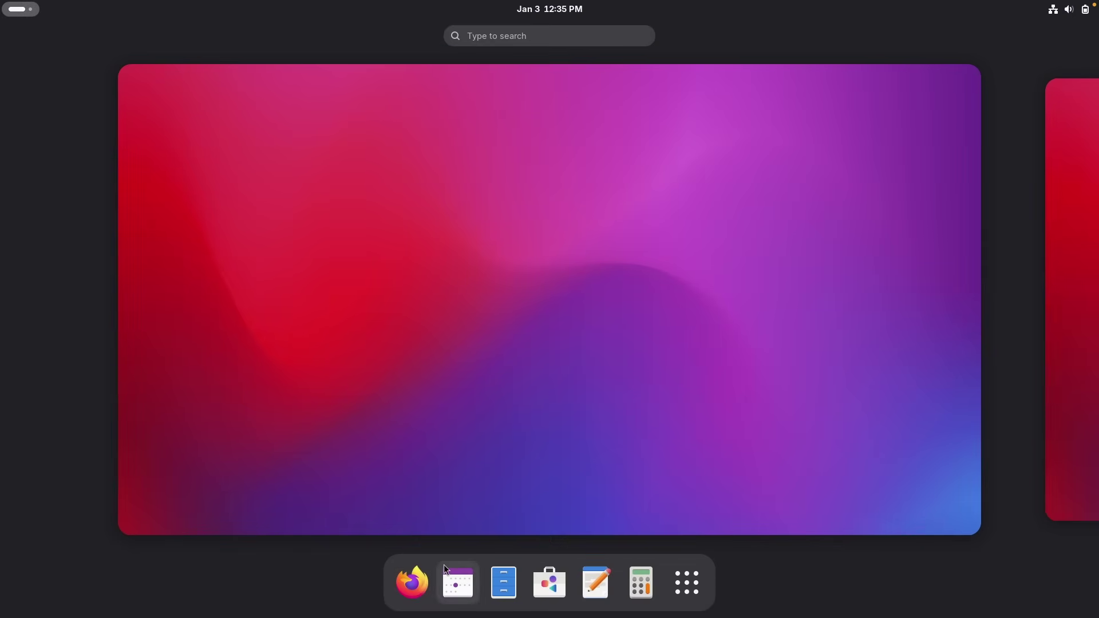
left_click(421, 582)
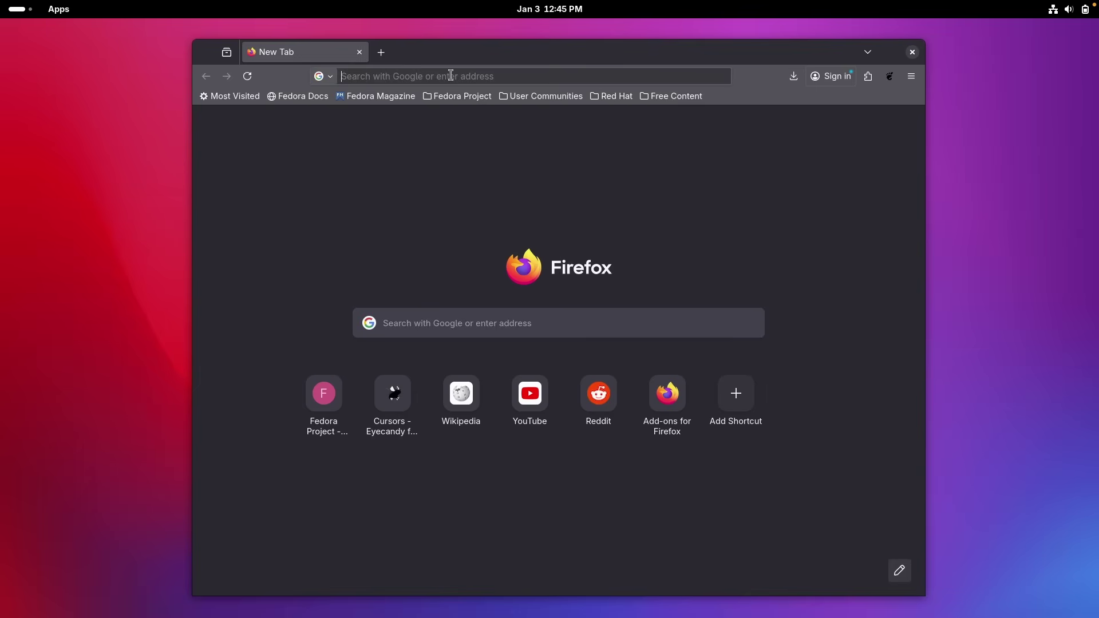
type("chatgpt")
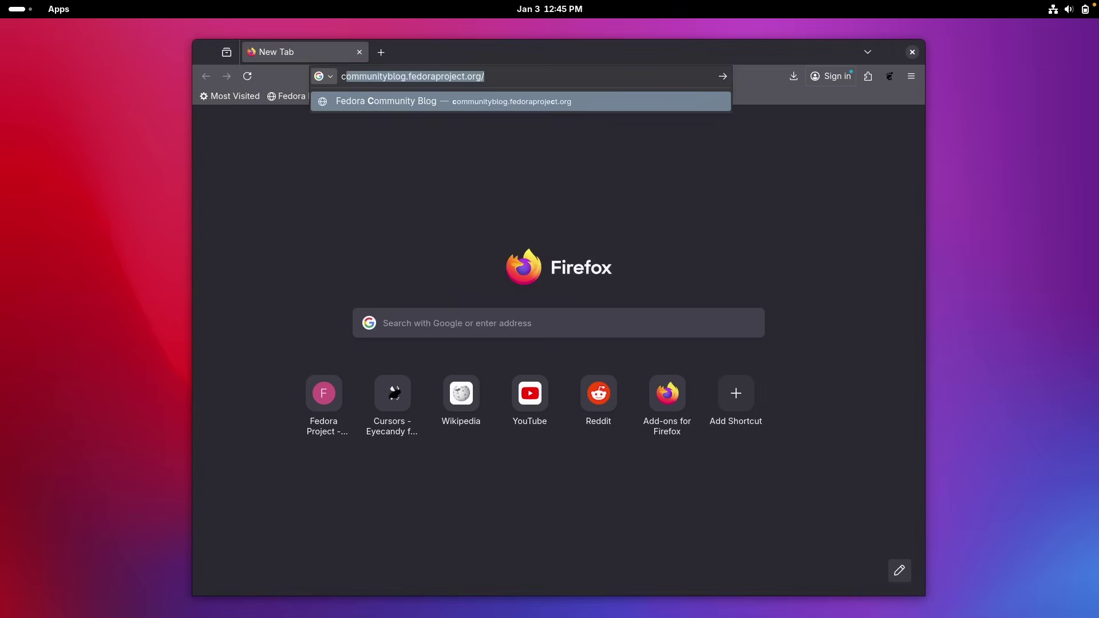
key("Return")
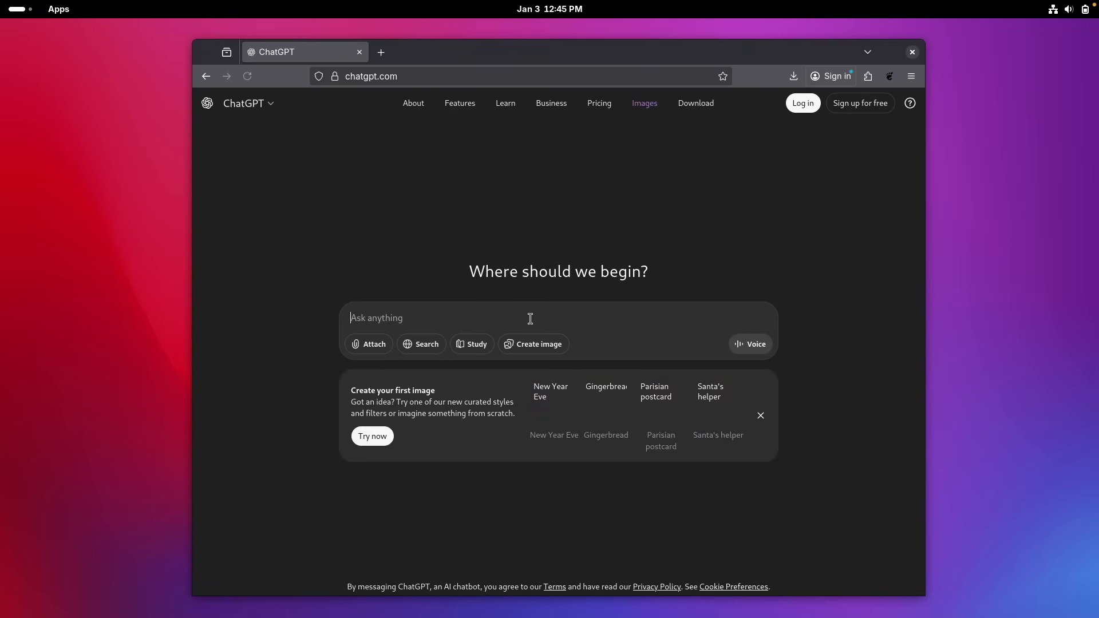
Ask ChatGPT 'how can i install cursors on fedora 43' and scroll through the answer.
type("how can i insta")
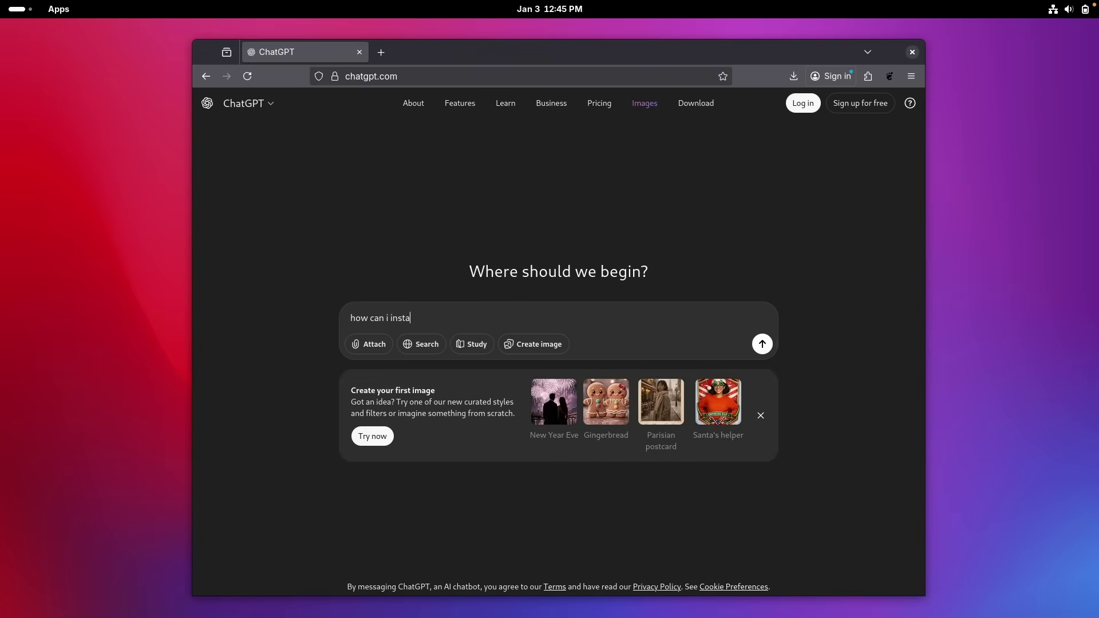
type("ll cursors on fde")
key("BackSpace")
key("BackSpace")
type("edora 43")
key("Return")
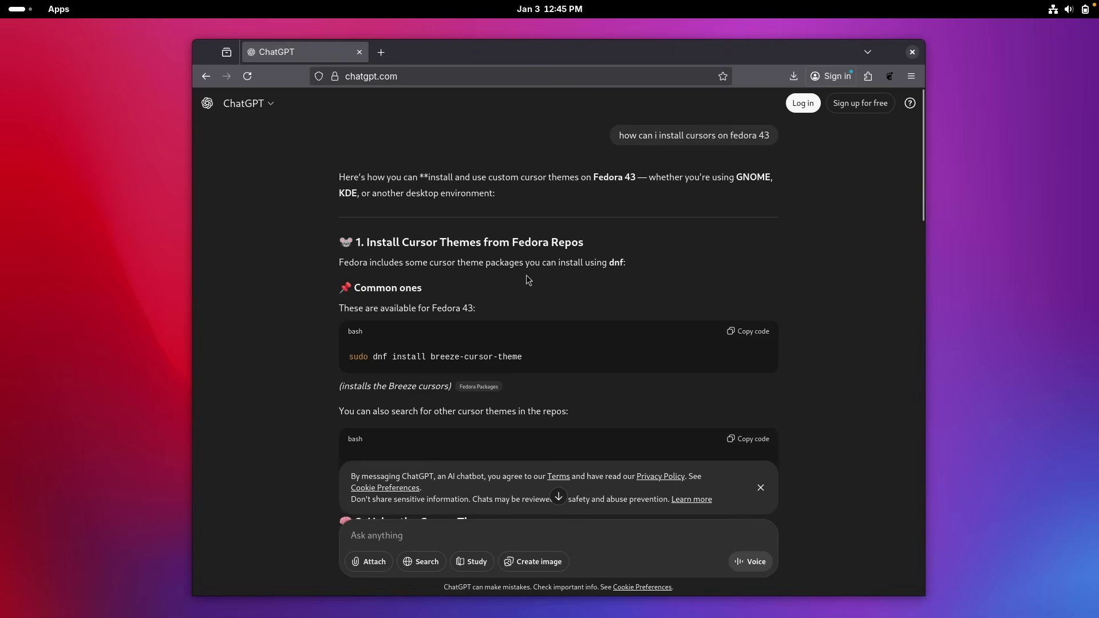
scroll(520, 290, "down", 1)
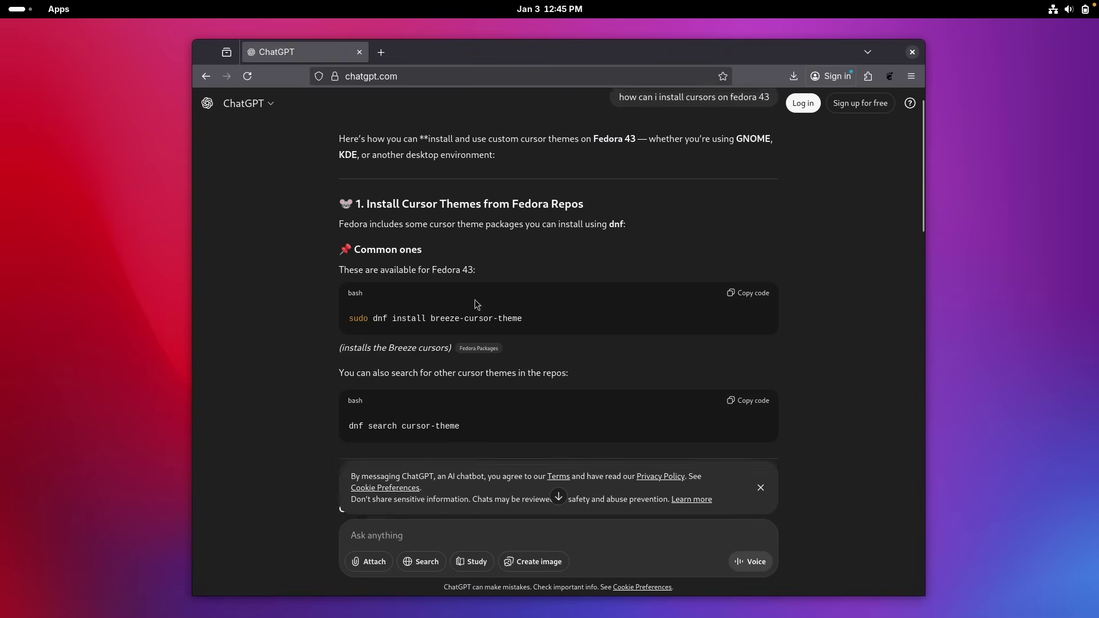
In a new Terminal, paste and run the sudo dnf install breeze-cursor-theme command.
scroll(458, 321, "up", 1)
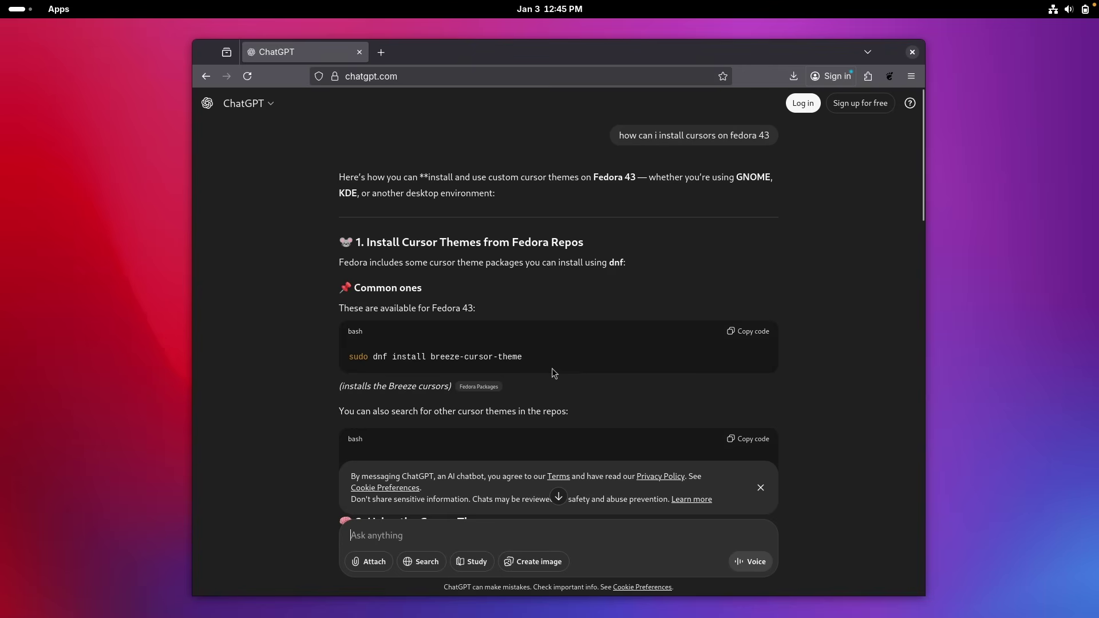
key("super")
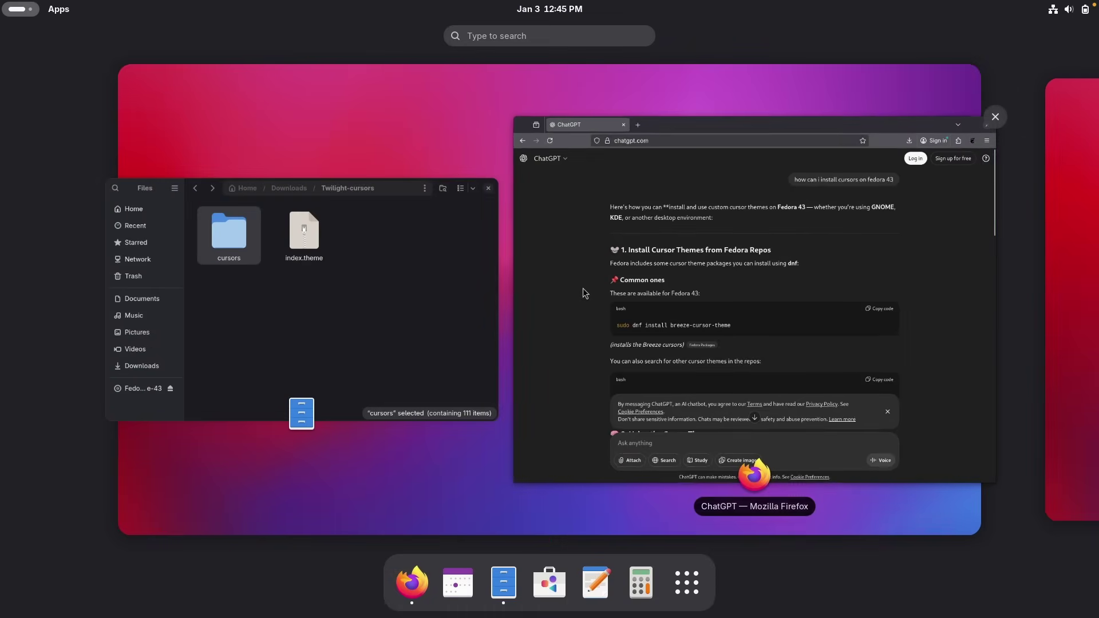
key("super")
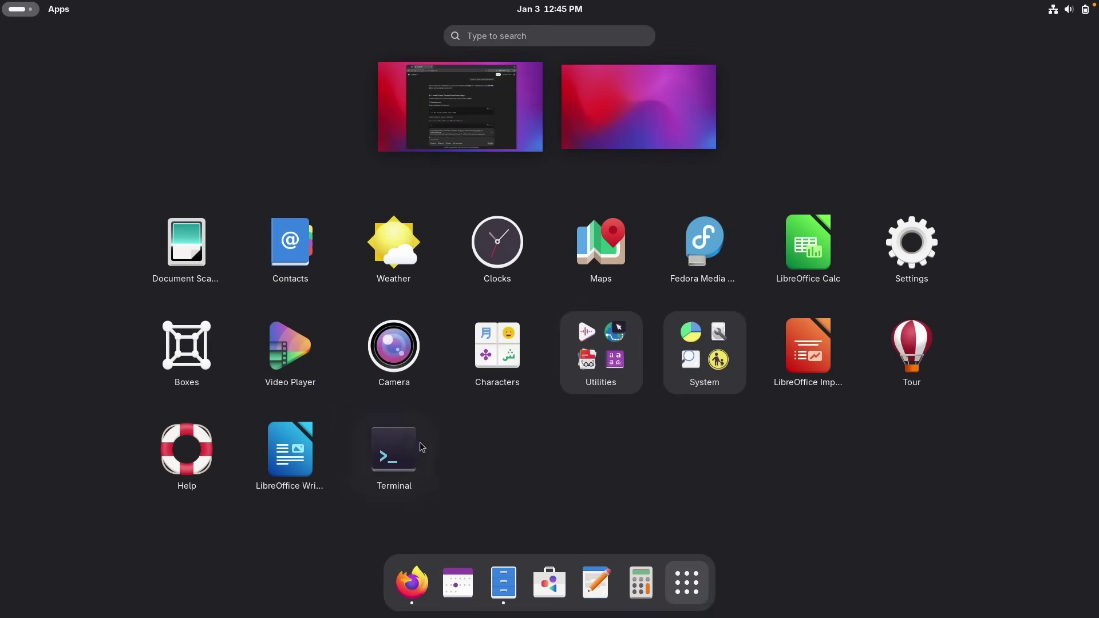
key("super")
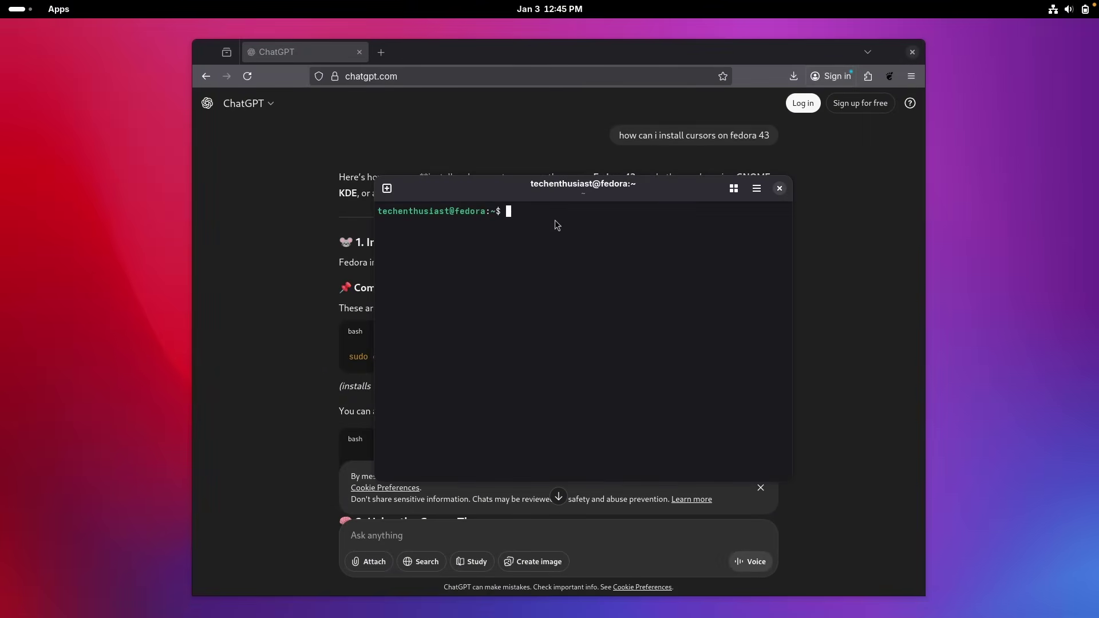
right_click(556, 218)
left_click(595, 270)
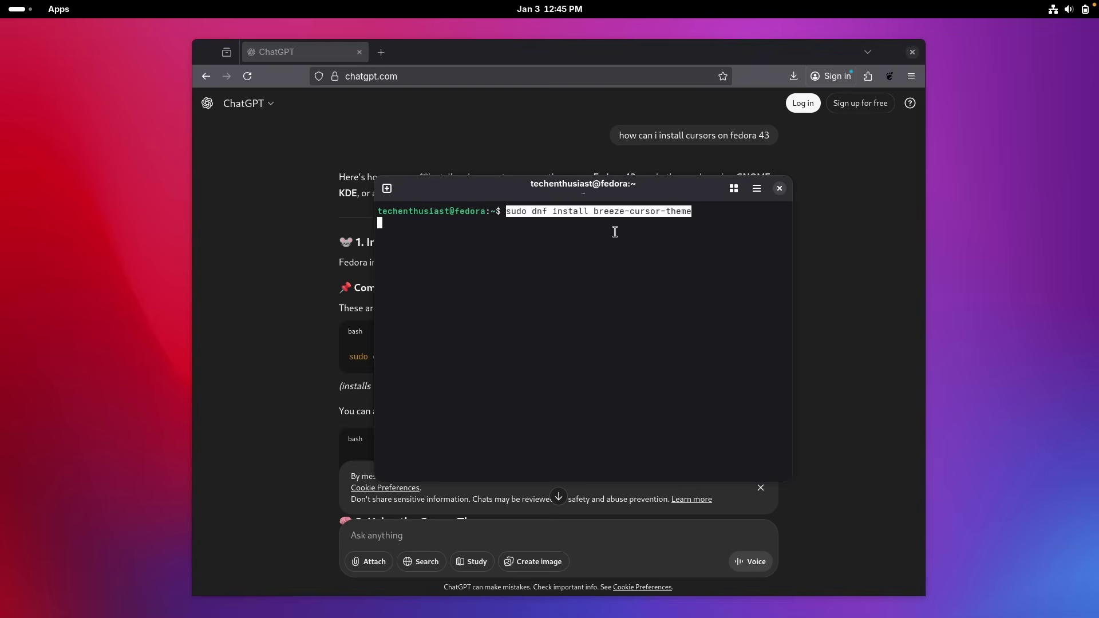
key("Return")
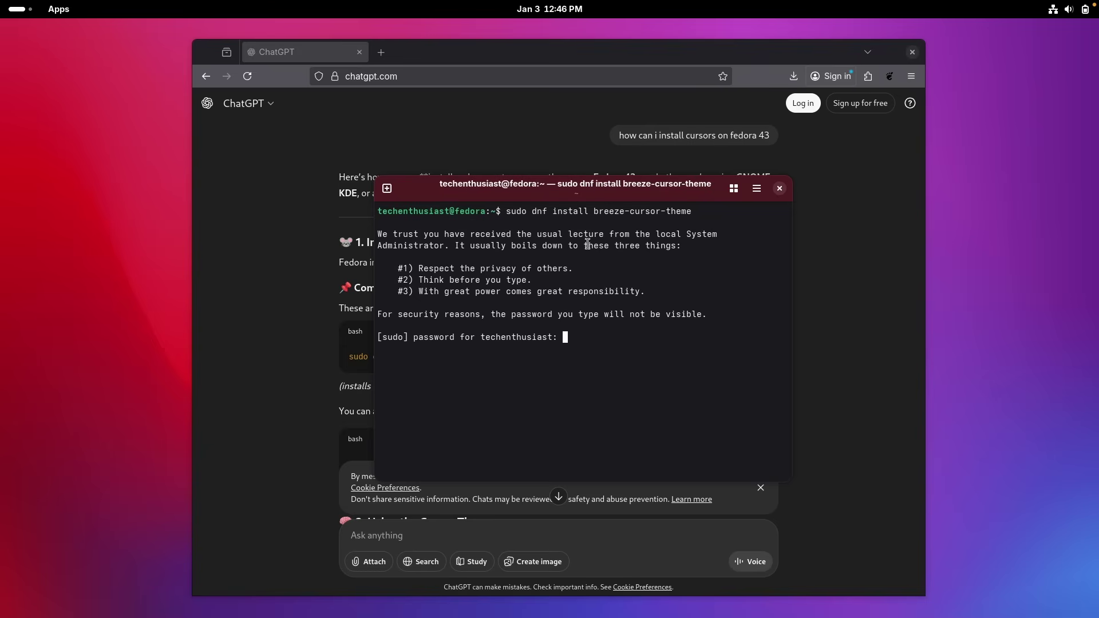
Enter the account password, confirm the install with y and accept the Fedora signing key.
left_click_drag(469, 265, 568, 268)
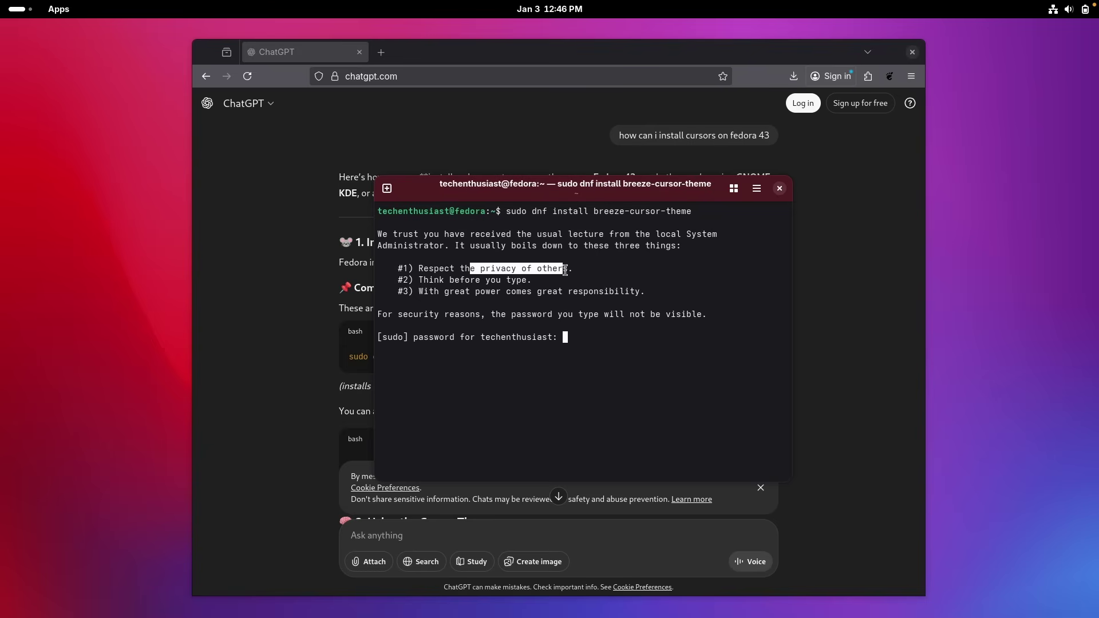
left_click_drag(426, 280, 612, 297)
left_click(452, 321)
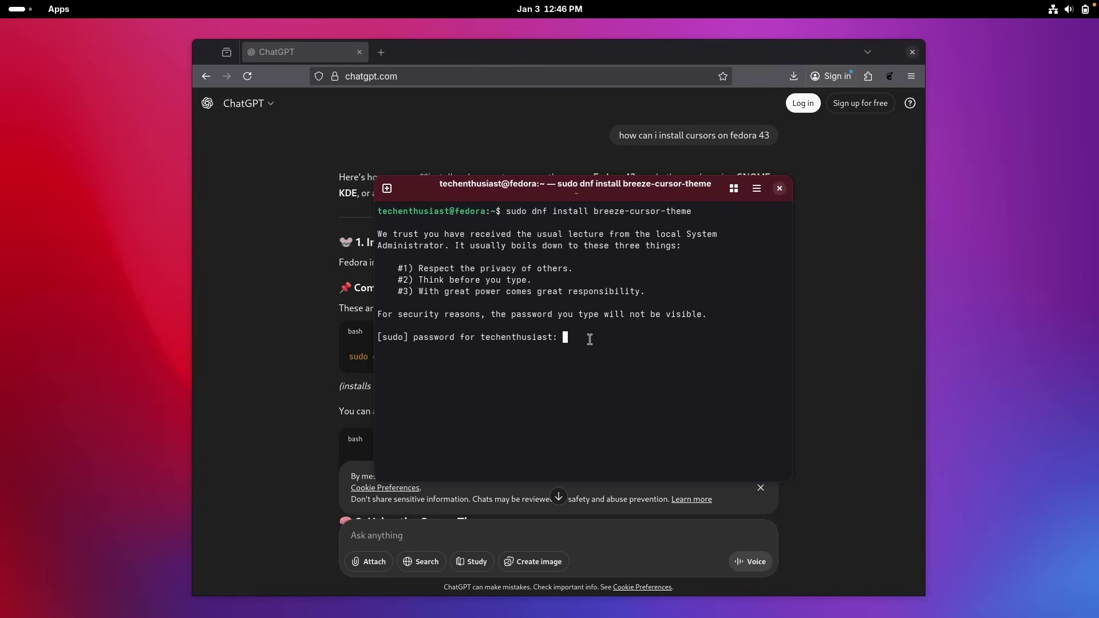
key("Return")
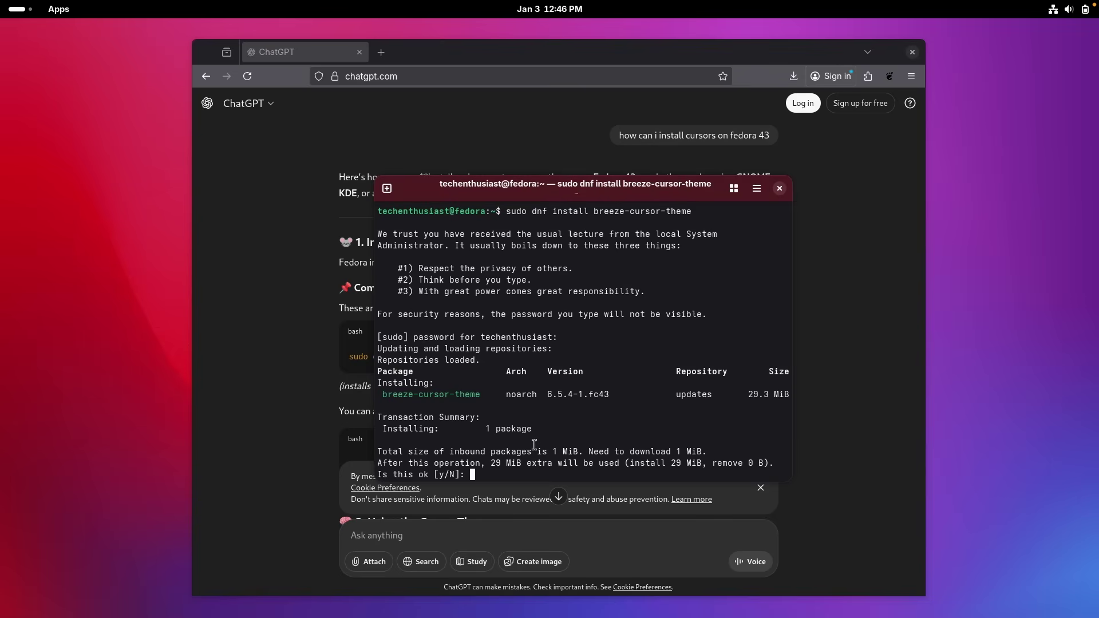
type("y")
key("Return")
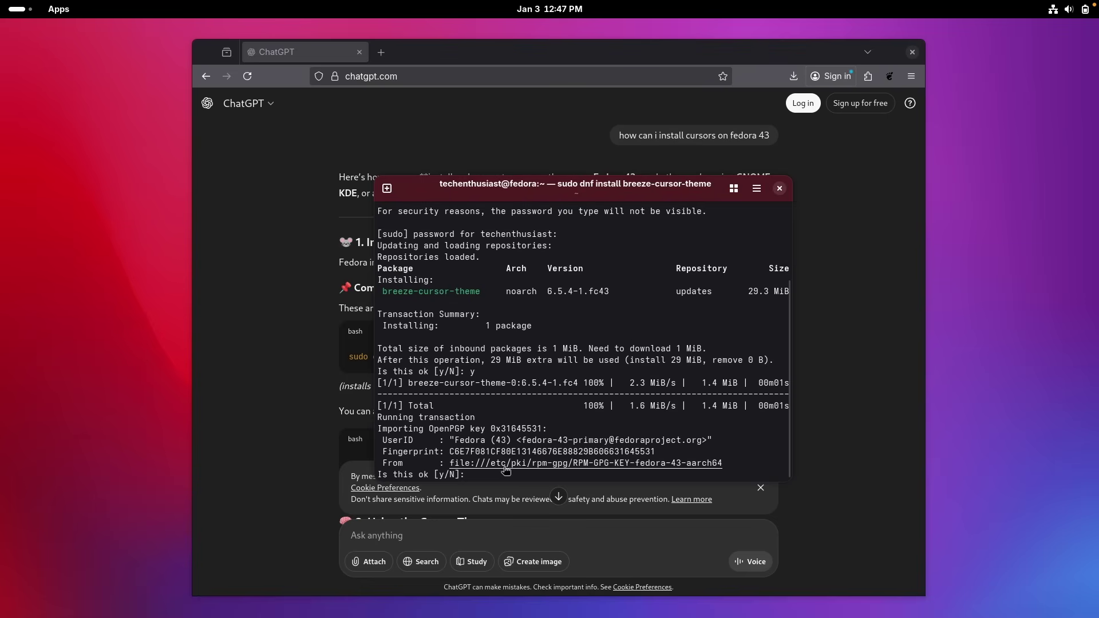
type("y")
key("Return")
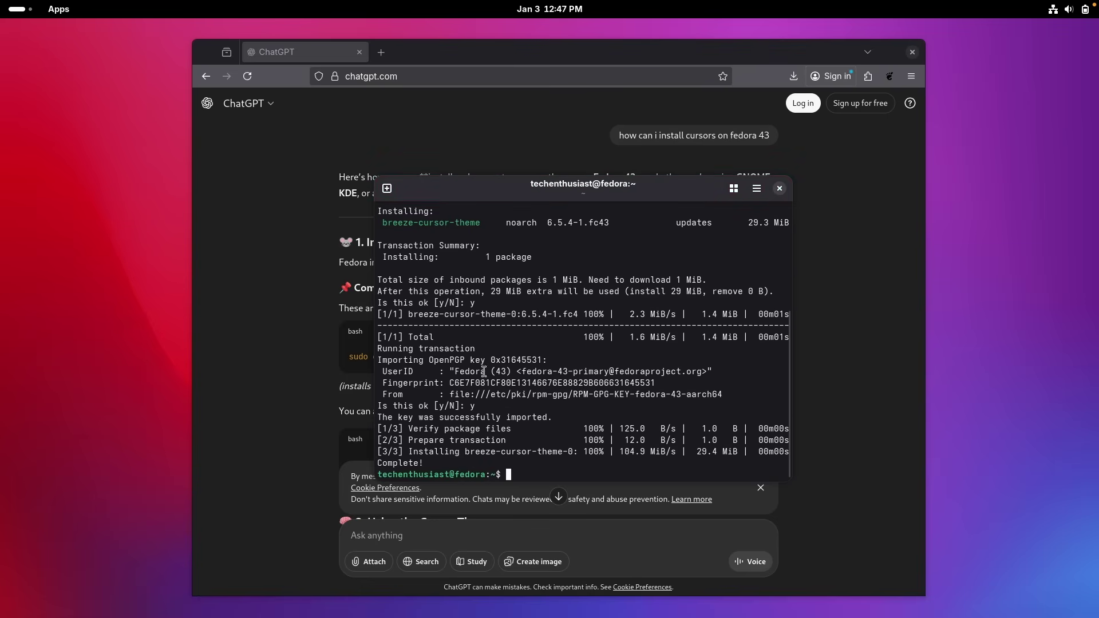
Copy the gnome-tweaks install command from the ChatGPT answer.
left_click(313, 344)
scroll(516, 353, "down", 1)
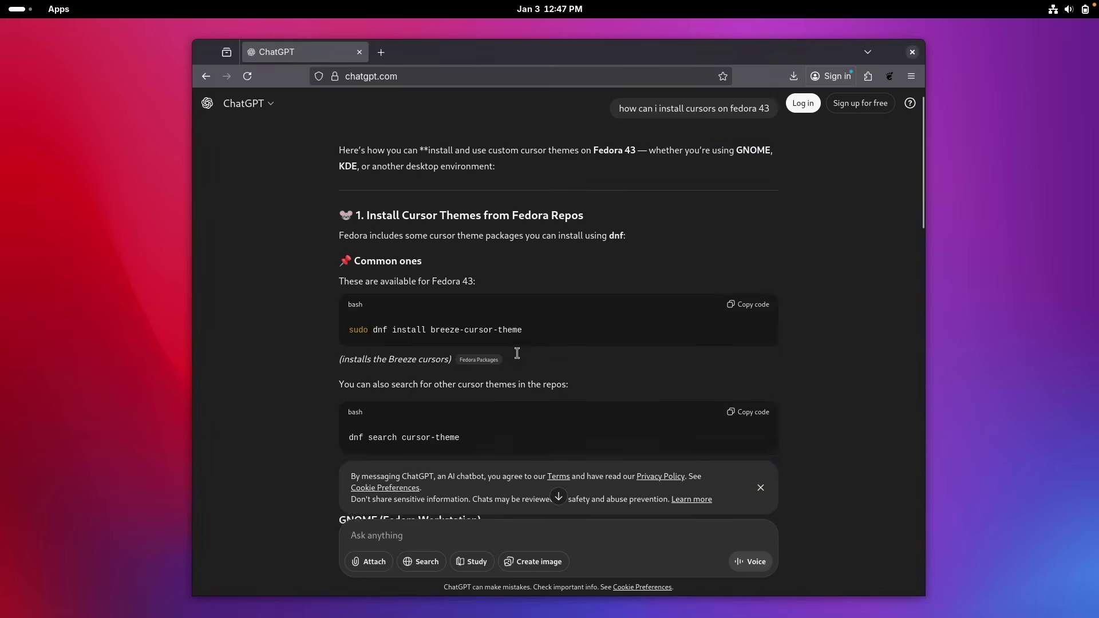
scroll(517, 353, "down", 10)
scroll(497, 403, "up", 10)
scroll(498, 403, "down", 10)
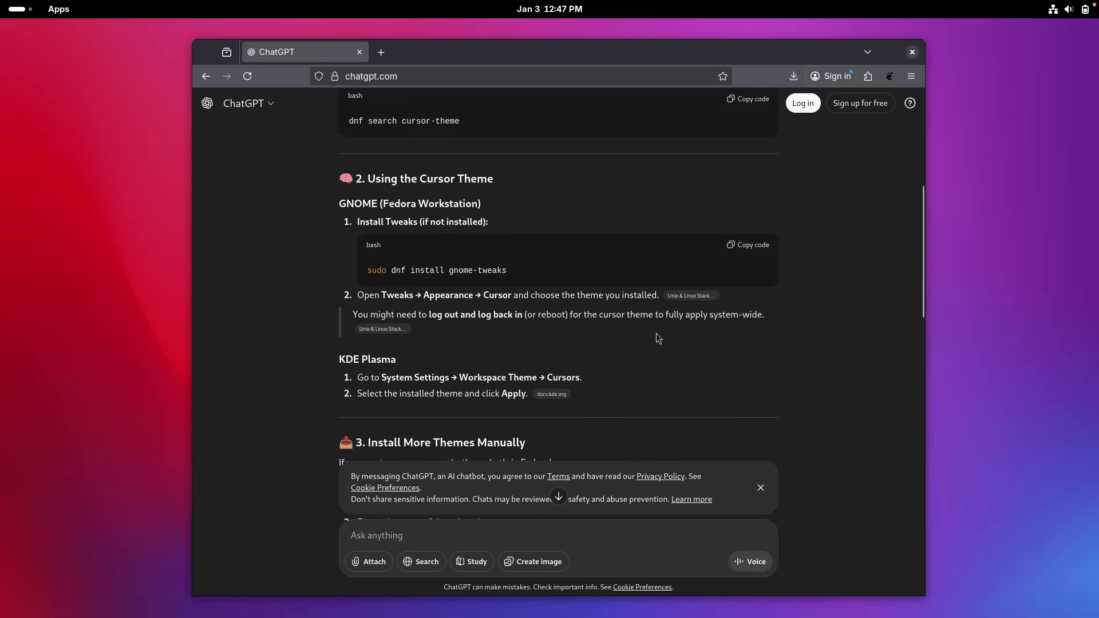
scroll(921, 251, "up", 4)
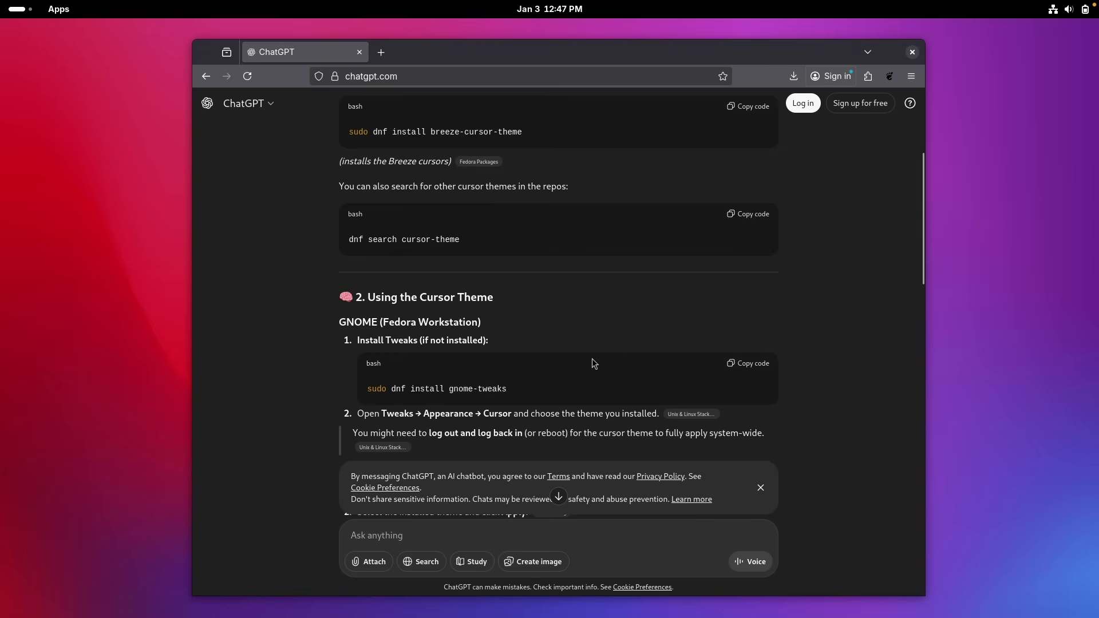
left_click(760, 364)
Paste and run the gnome-tweaks install command in the terminal, confirming with y.
key("alt+Tab")
right_click(553, 476)
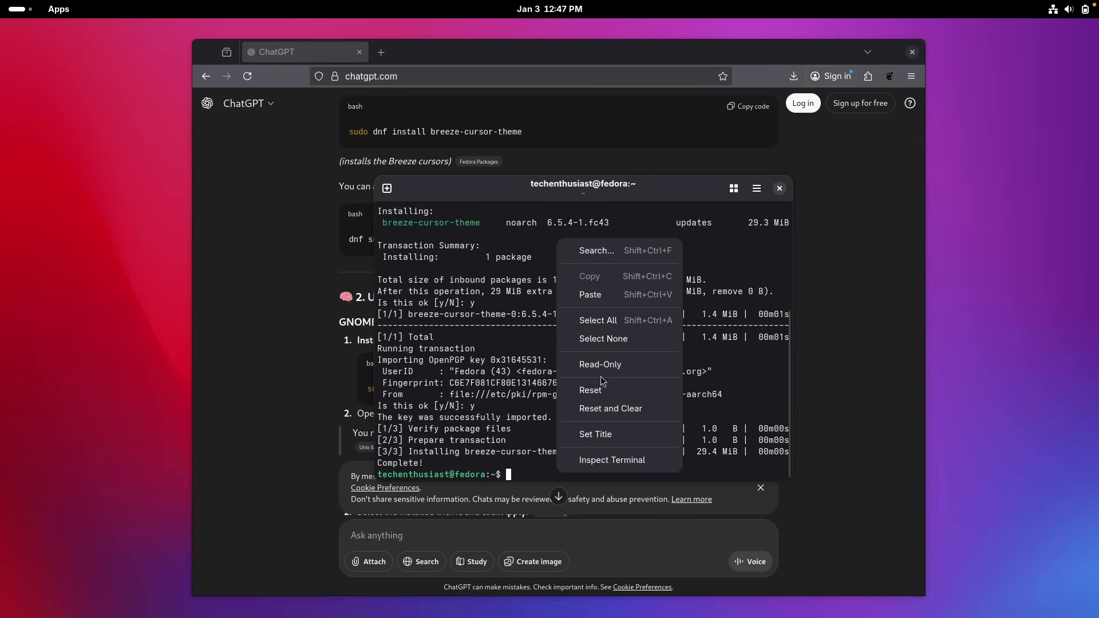
left_click(590, 294)
key("Return")
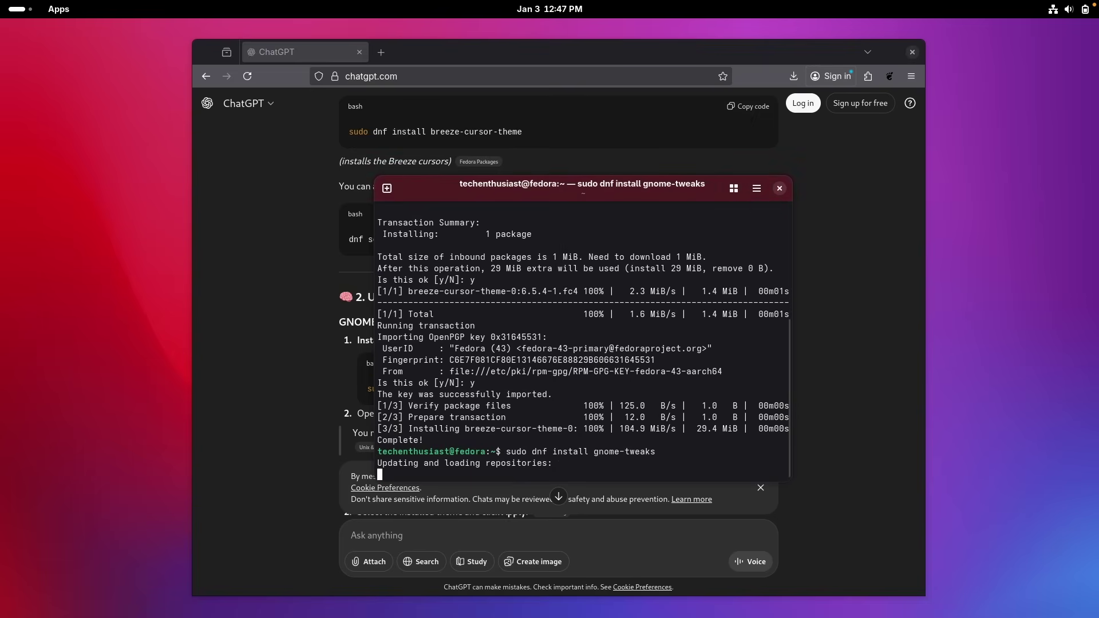
type("y")
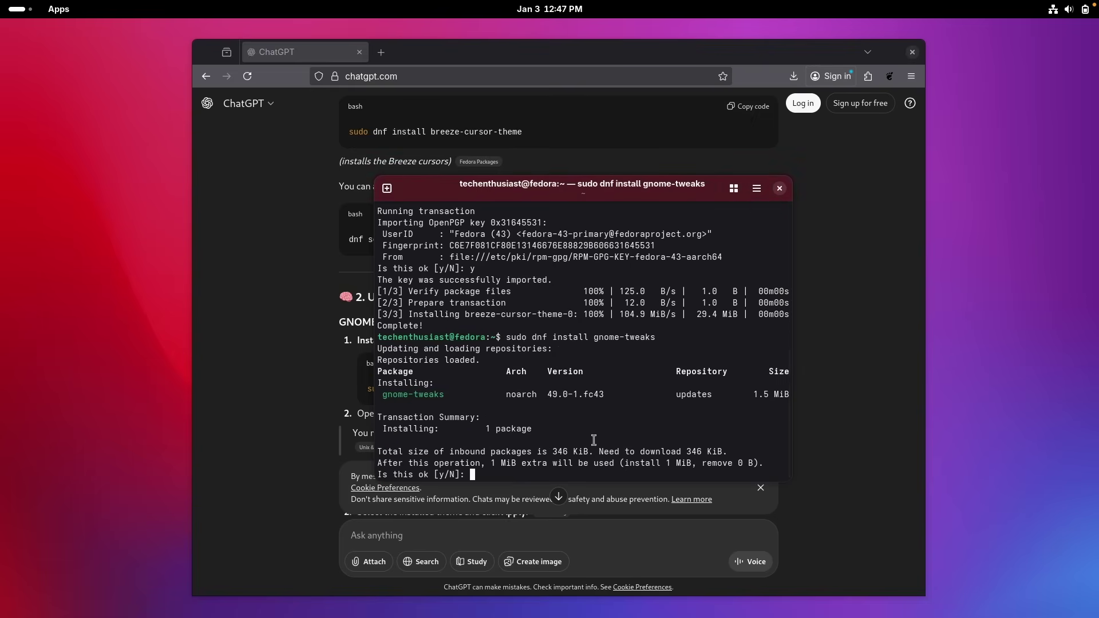
key("Return")
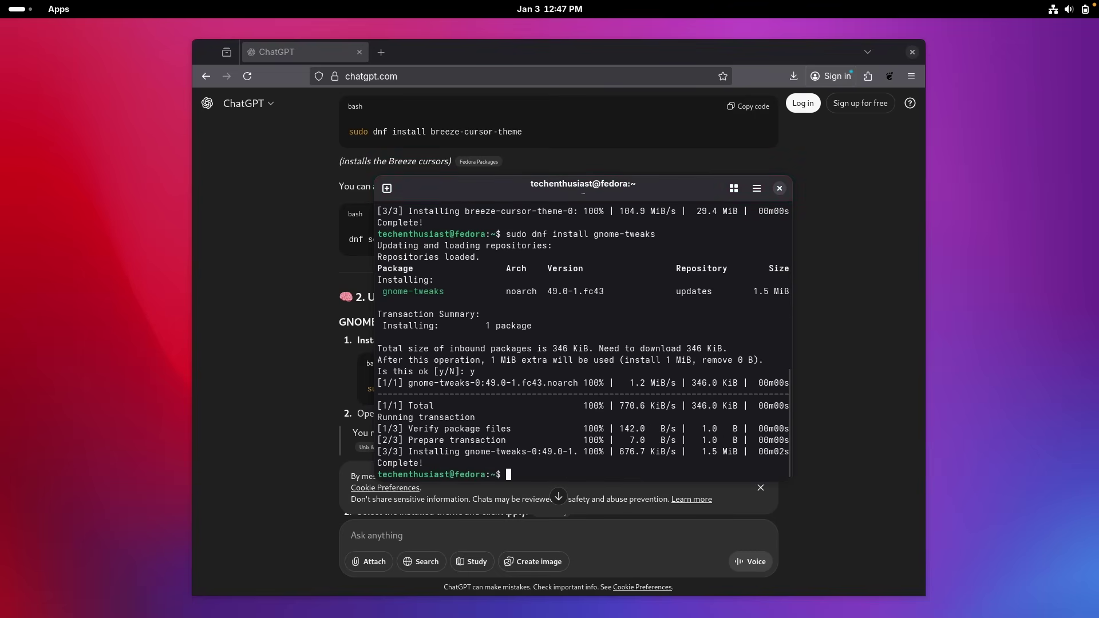
key("ctrl+d")
Launch GNOME Tweaks, follow the notice's GNOME Extensions link, and dismiss the Extensions Has Moved notice.
scroll(922, 250, "up", 2)
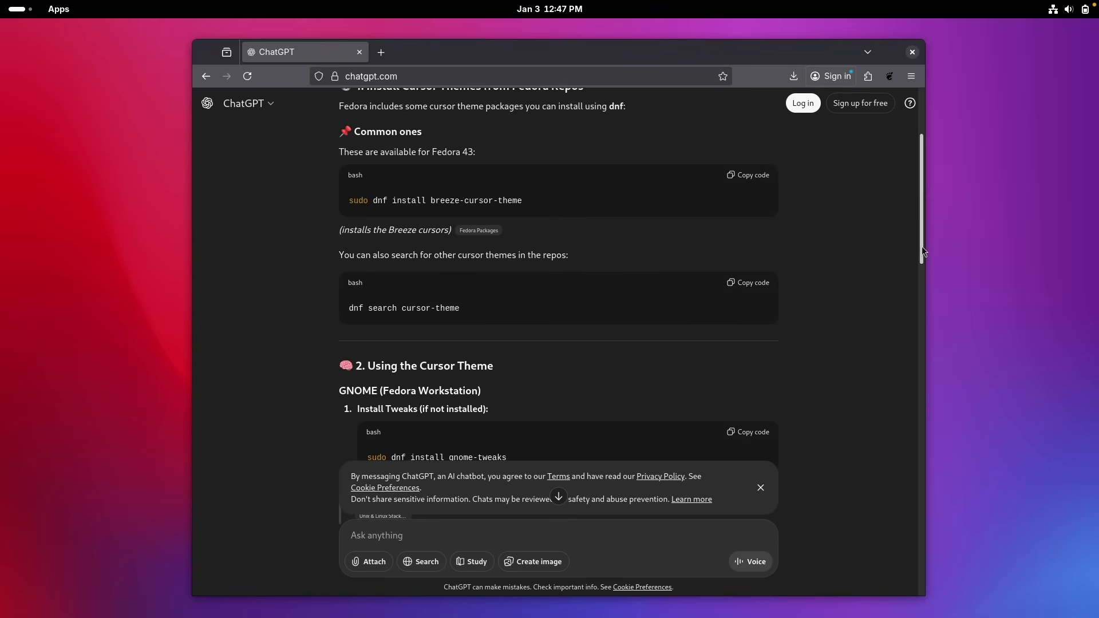
scroll(922, 258, "down", 5)
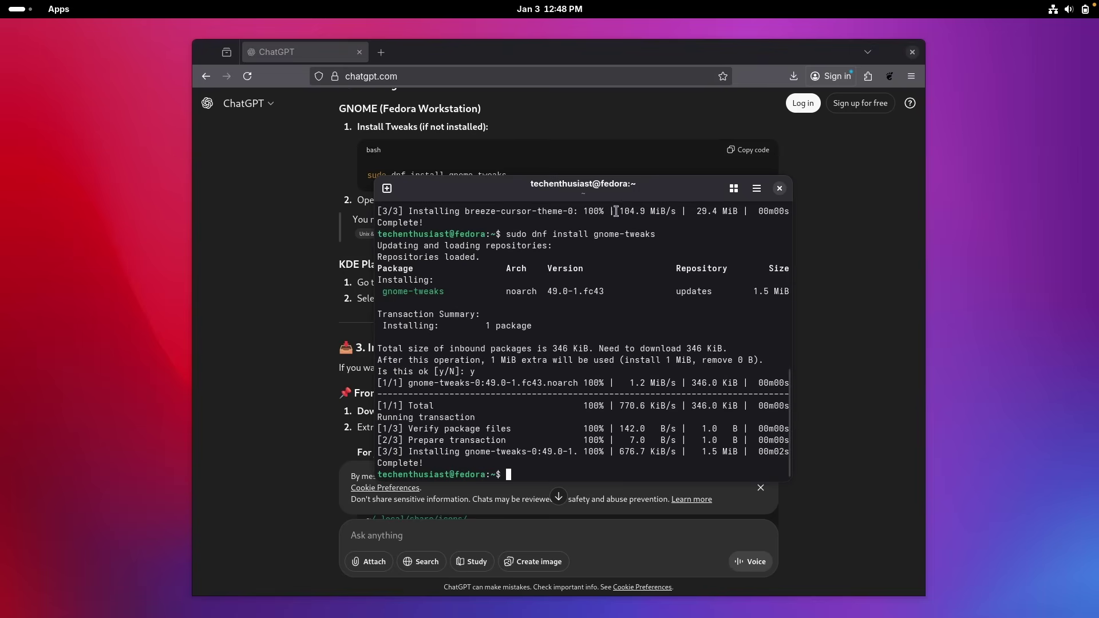
key("super")
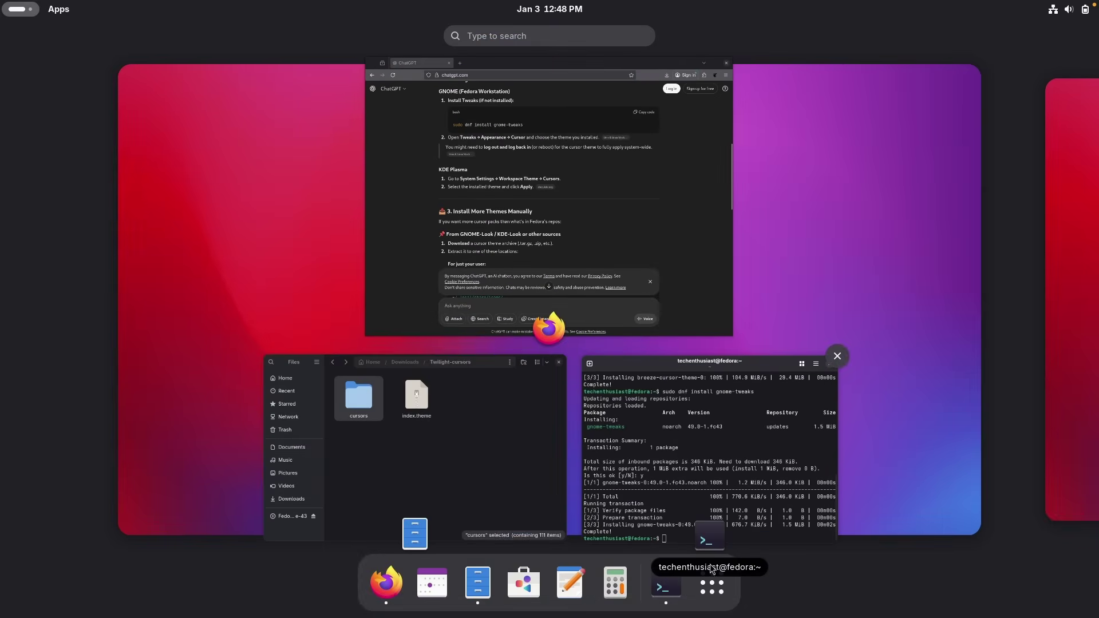
left_click(714, 597)
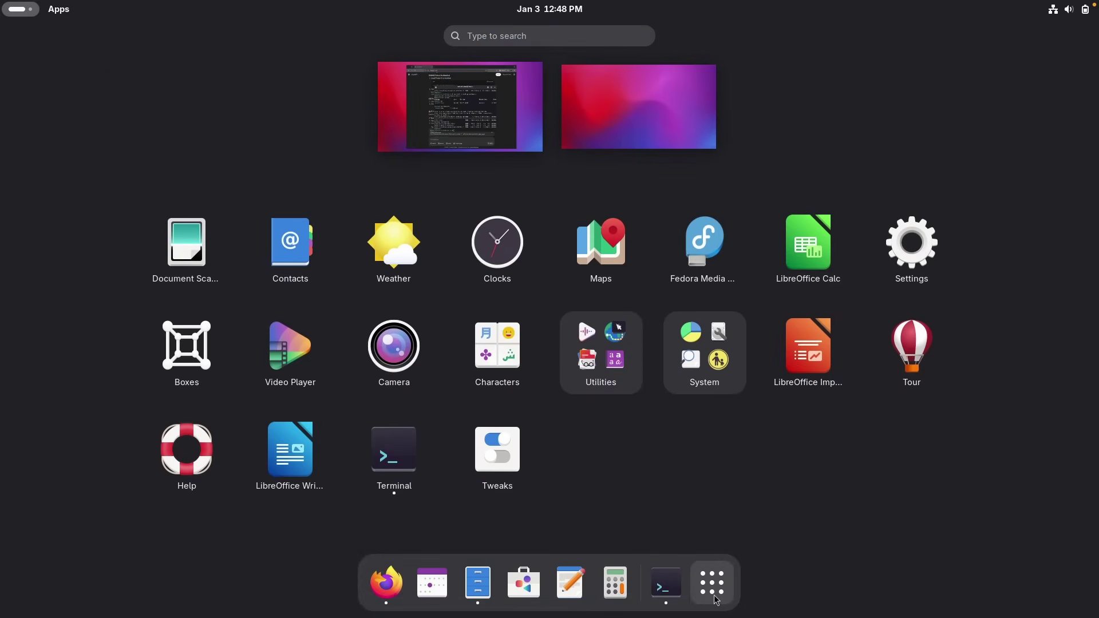
left_click(508, 428)
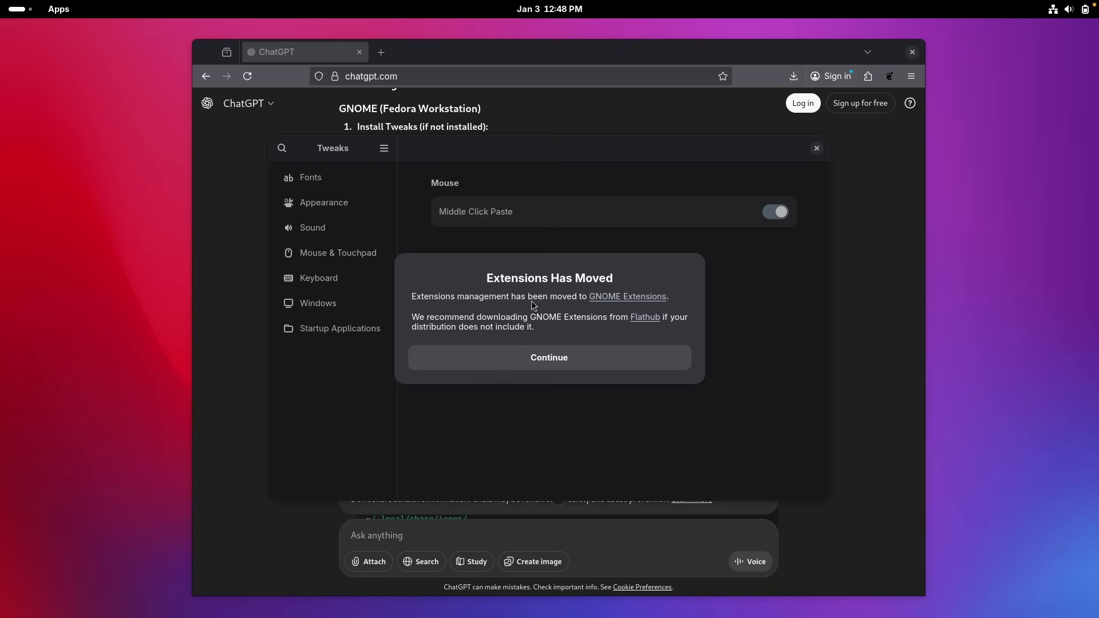
left_click(632, 297)
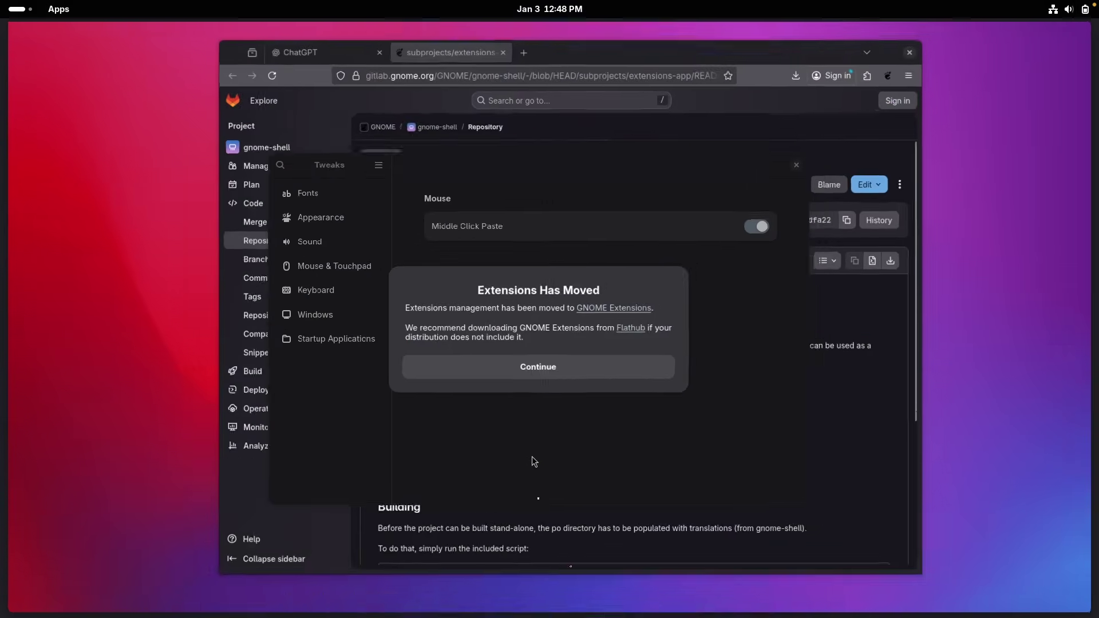
left_click(540, 357)
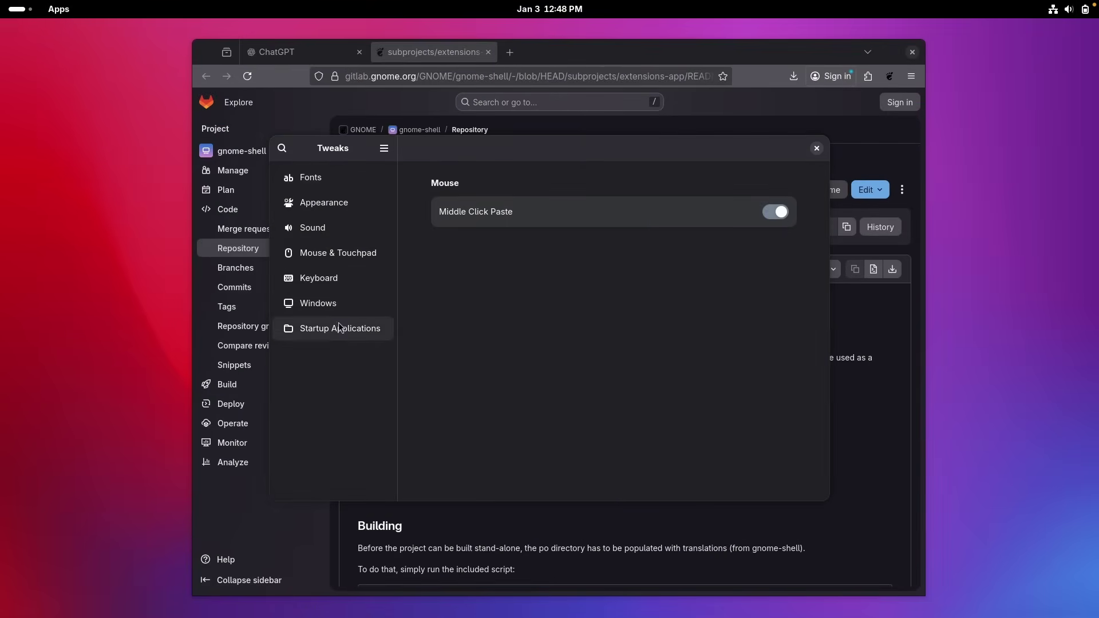
left_click(369, 177)
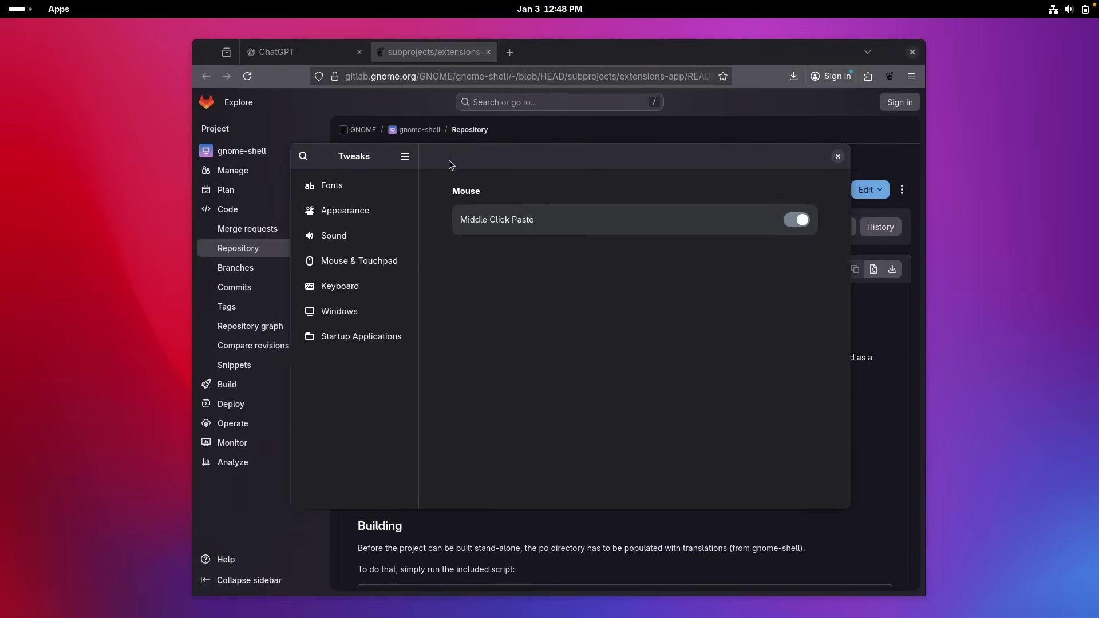
Choose Breeze_Light from the Cursor dropdown on the Tweaks Appearance page.
left_click(339, 212)
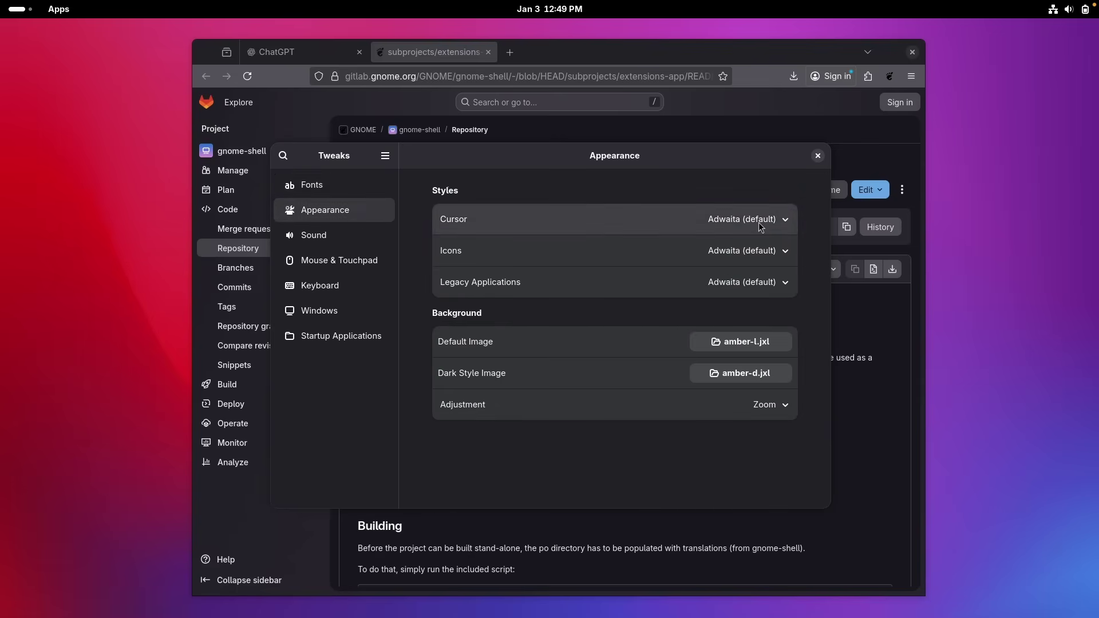
left_click(738, 229)
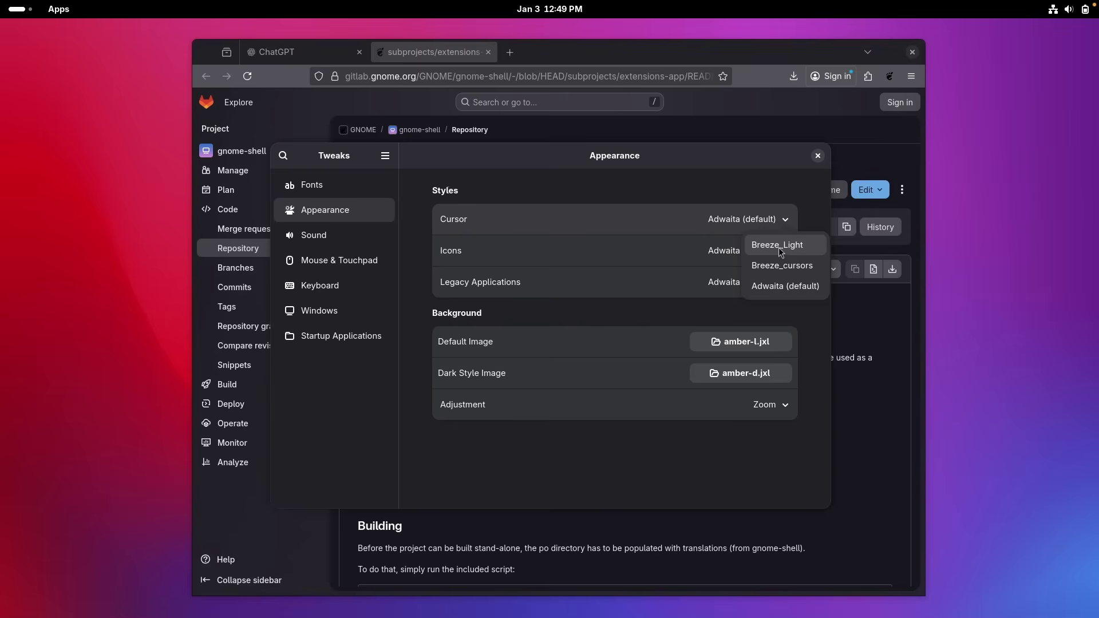
left_click(797, 250)
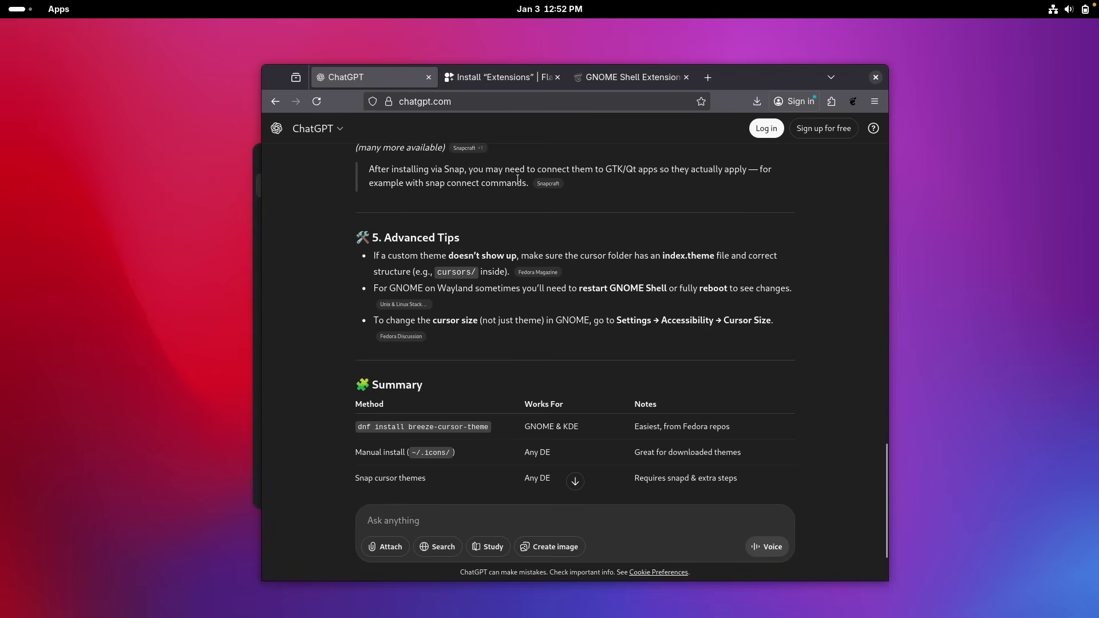
Close the stray Calendar window and return to the ChatGPT browser window.
key("super")
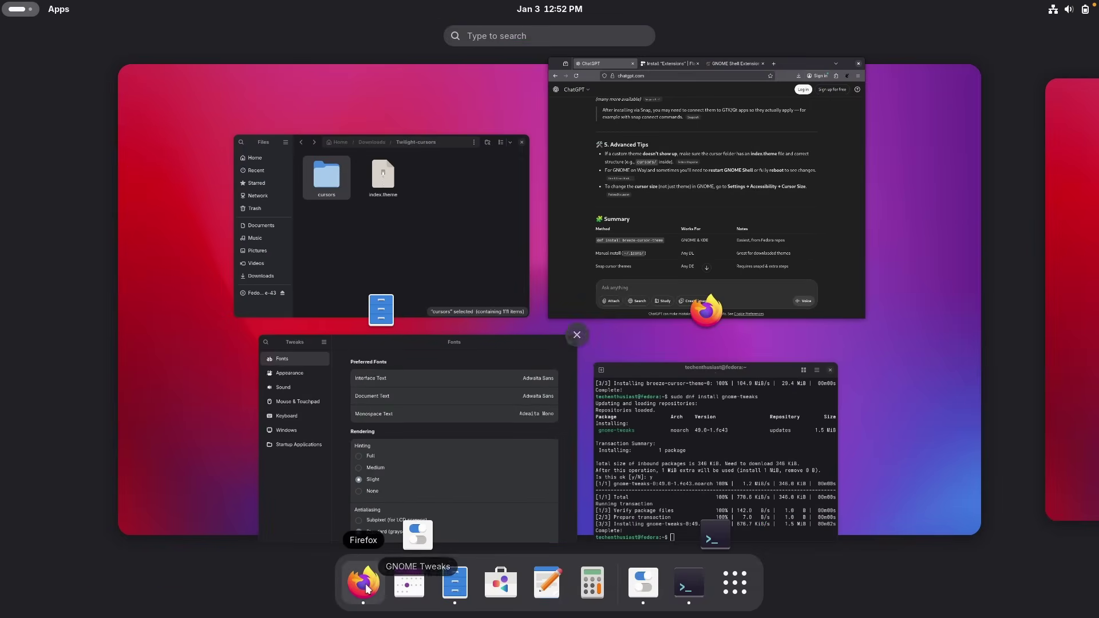
left_click_drag(391, 547, 149, 96)
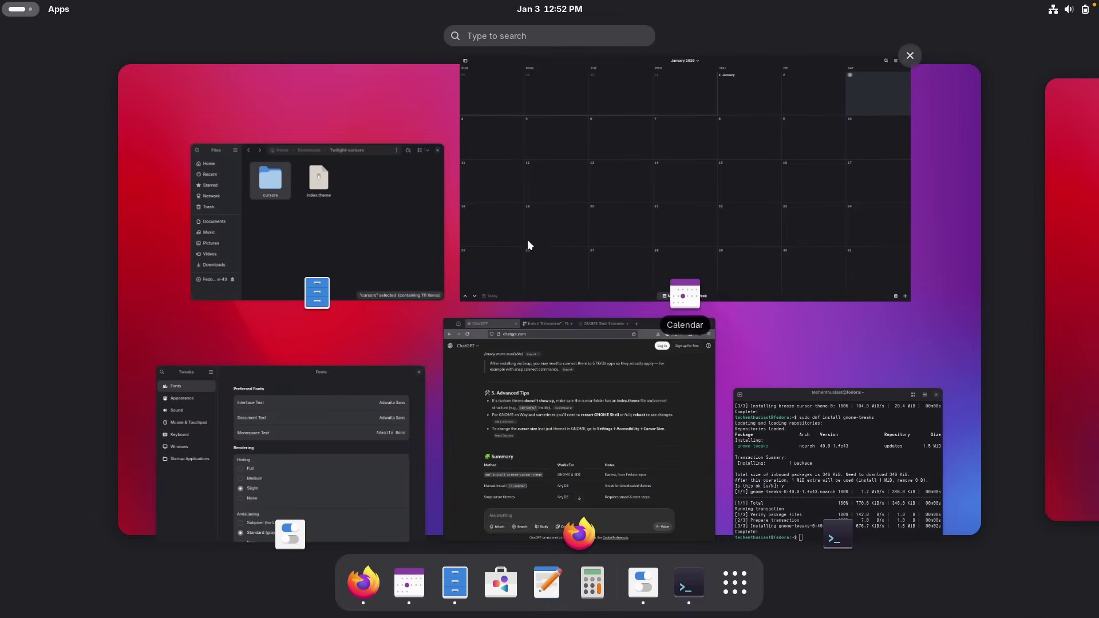
left_click(527, 239)
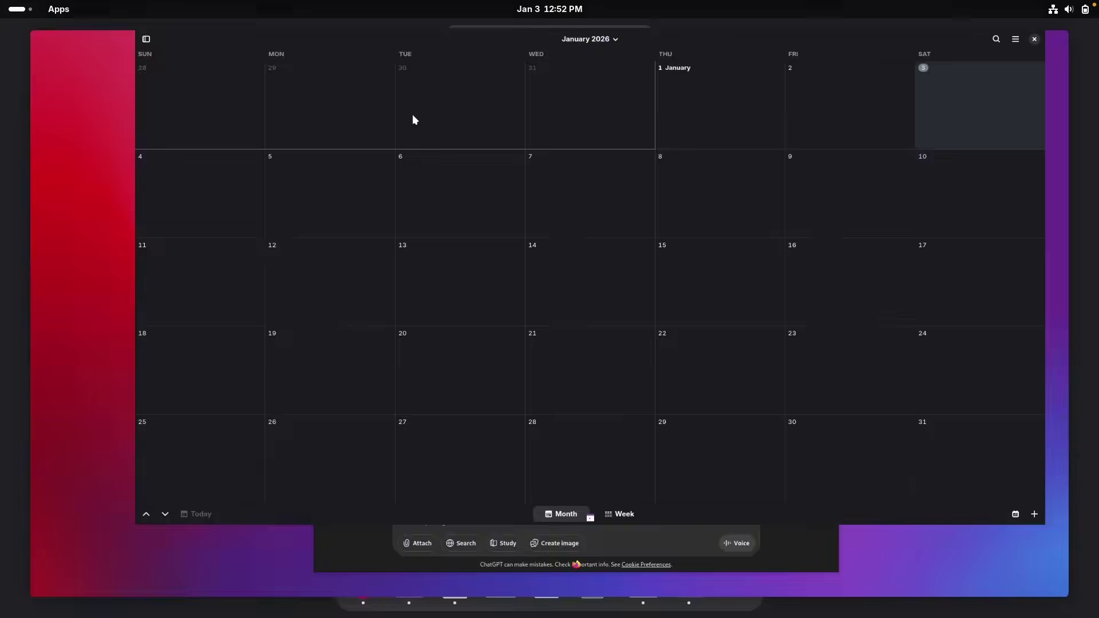
key("super")
left_click(919, 63)
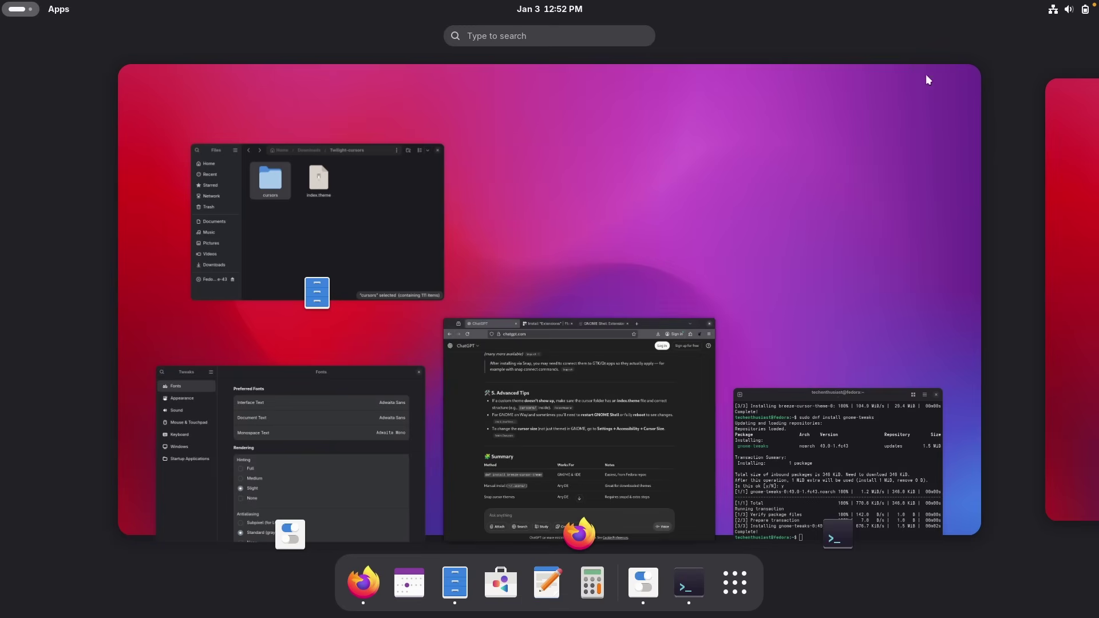
left_click(771, 177)
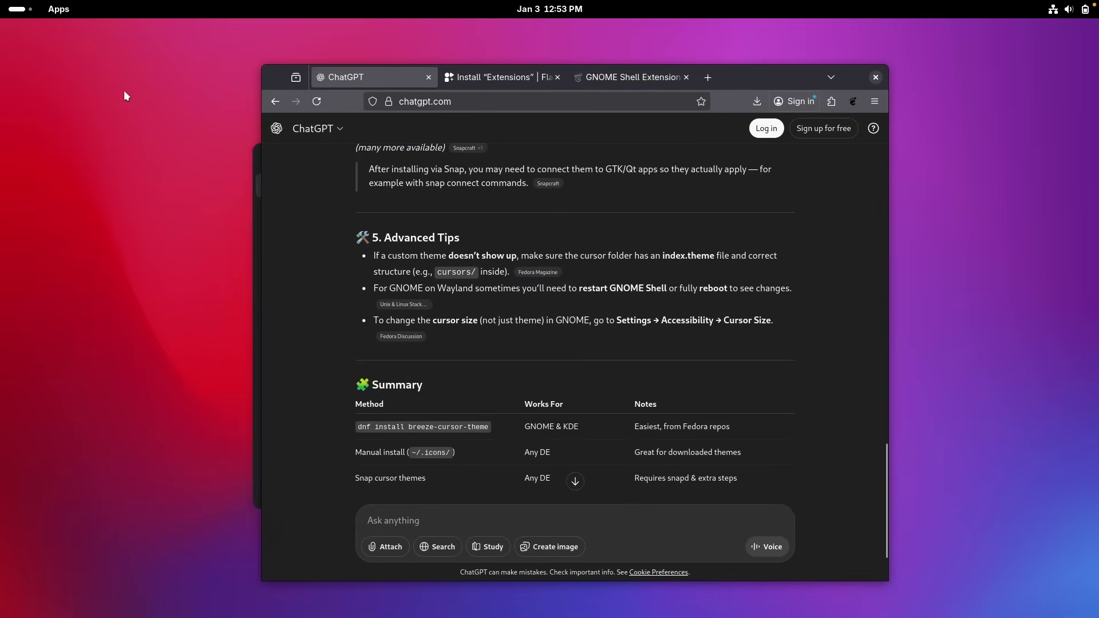
Ask ChatGPT how to add an application on the Fedora desktop.
scroll(545, 336, "down", 3)
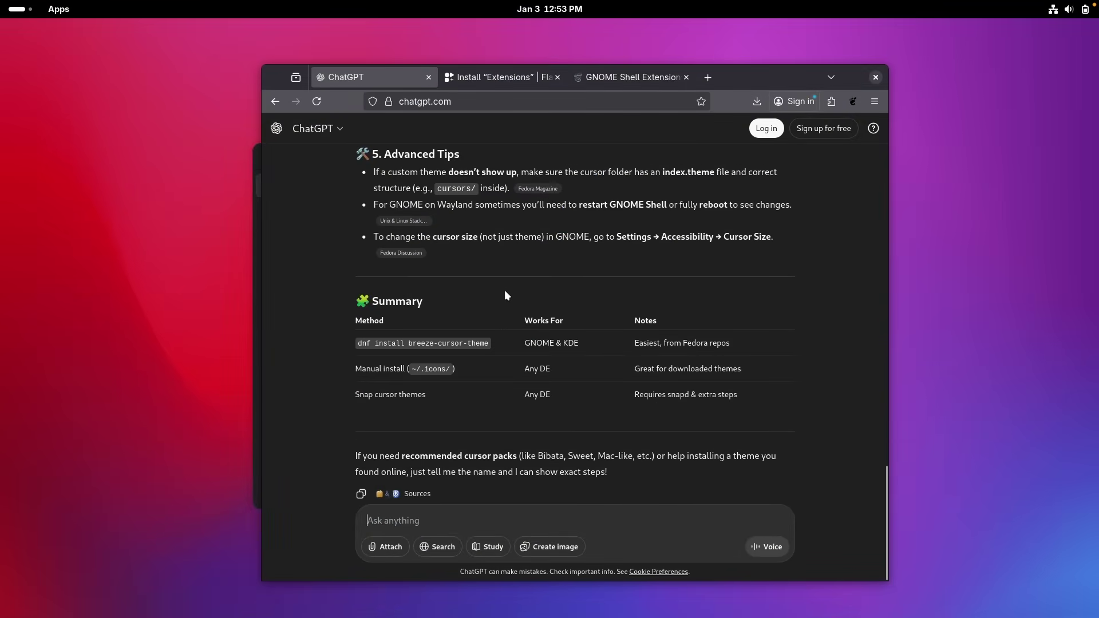
type("how can i add an")
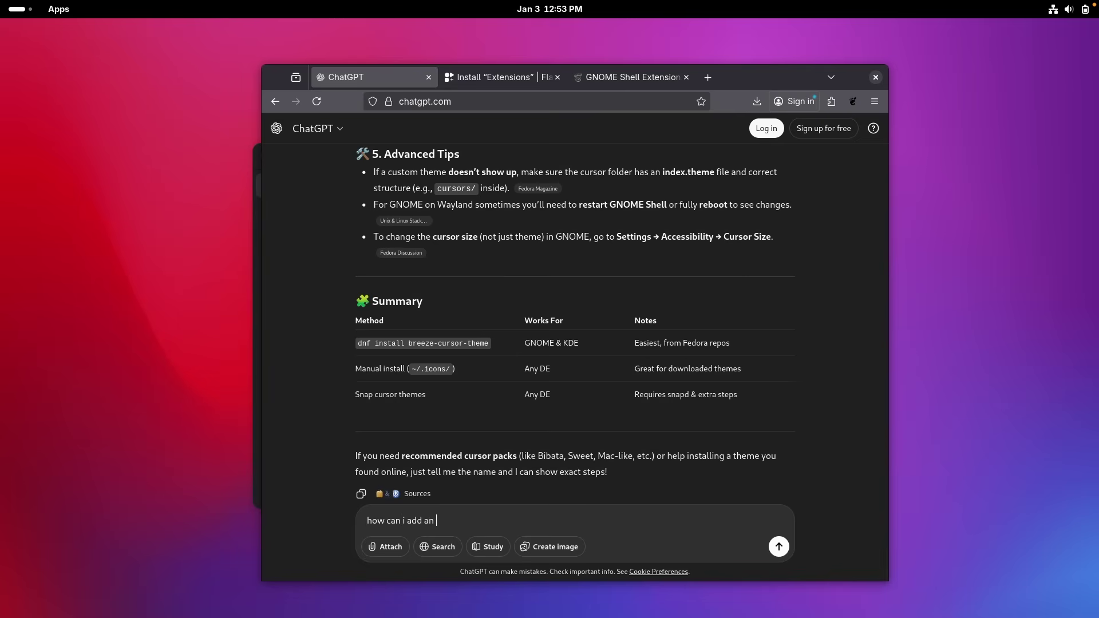
type(" application on a deskop fedora lin")
key("Return")
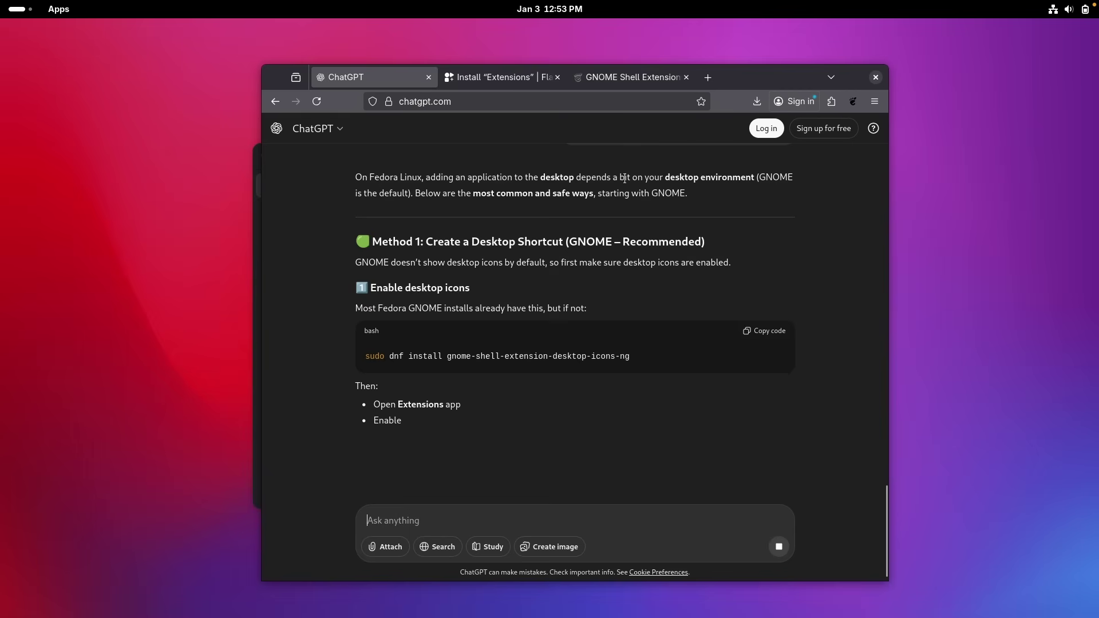
Copy the desktop-icons-ng install command from ChatGPT's answer.
left_click_drag(647, 178, 743, 180)
left_click(575, 327)
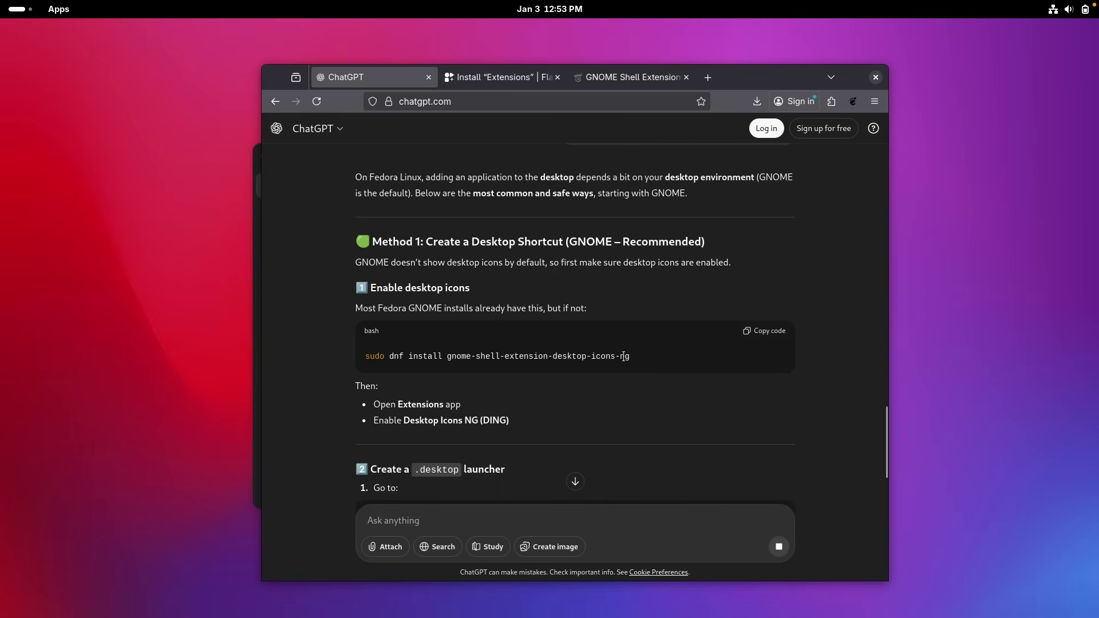
left_click_drag(629, 356, 407, 355)
left_click(466, 369)
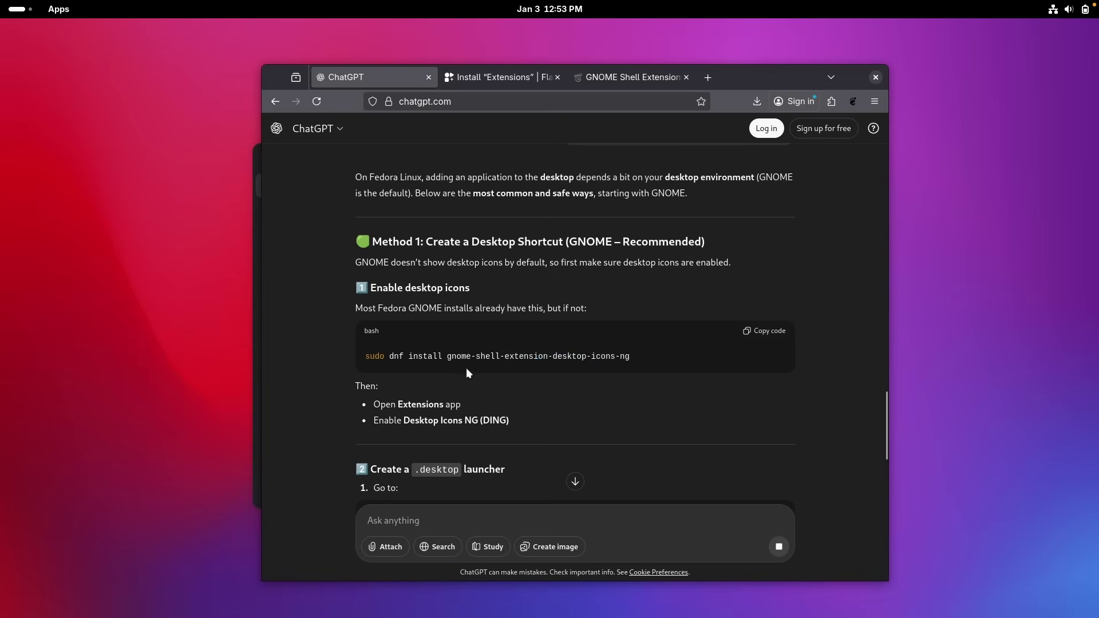
left_click(763, 333)
Paste and run the desktop-icons-ng dnf install command in the terminal, which fails with 'No match for argument'.
key("super")
left_click(712, 454)
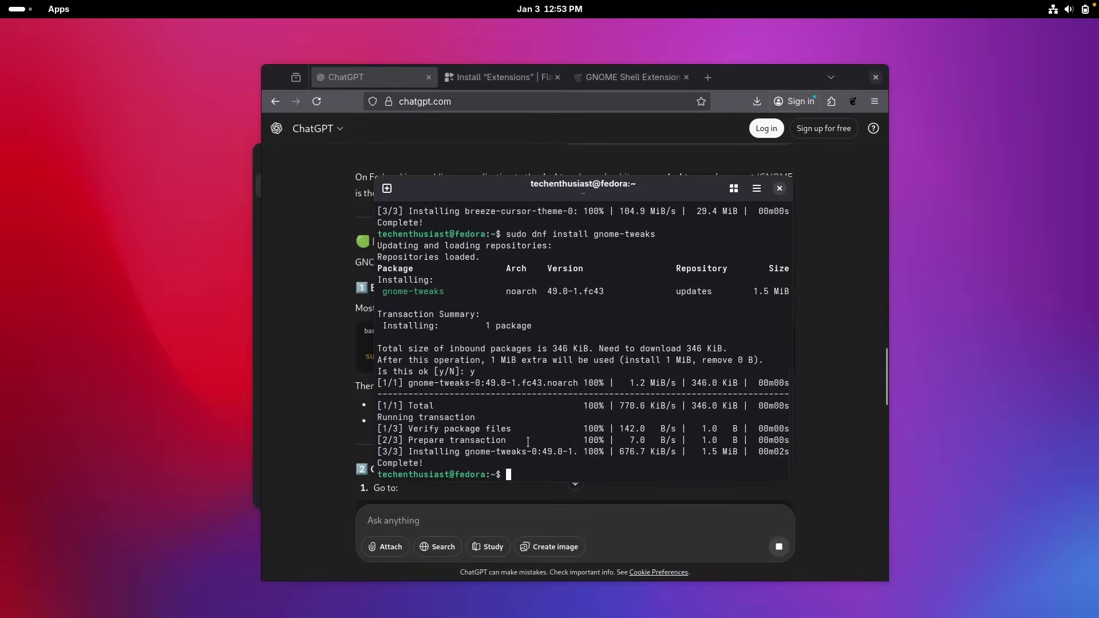
right_click(530, 473)
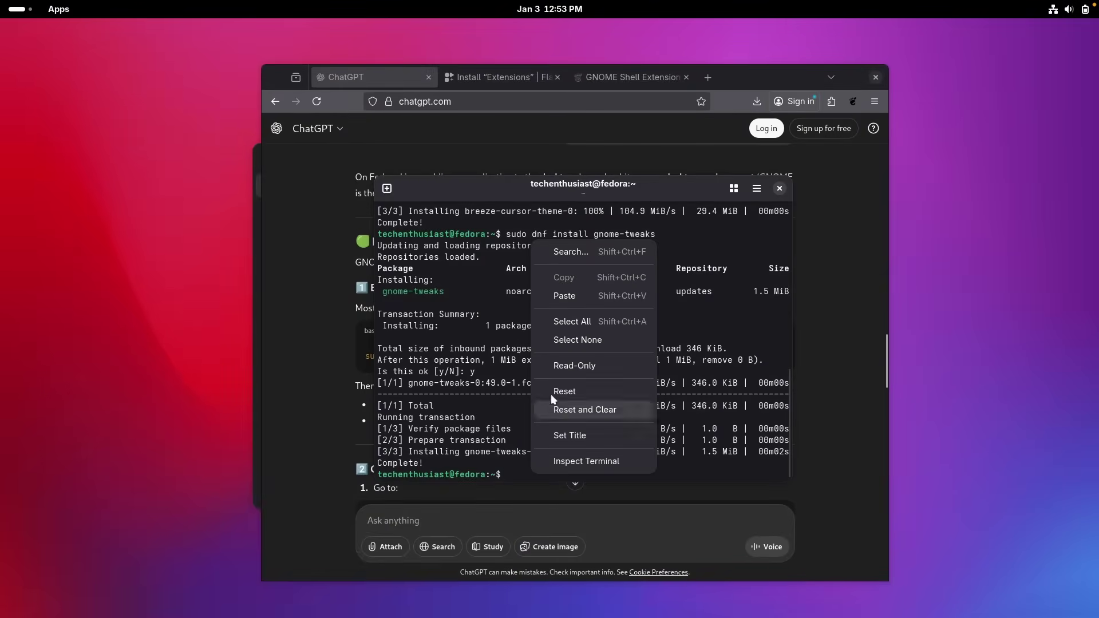
left_click(579, 287)
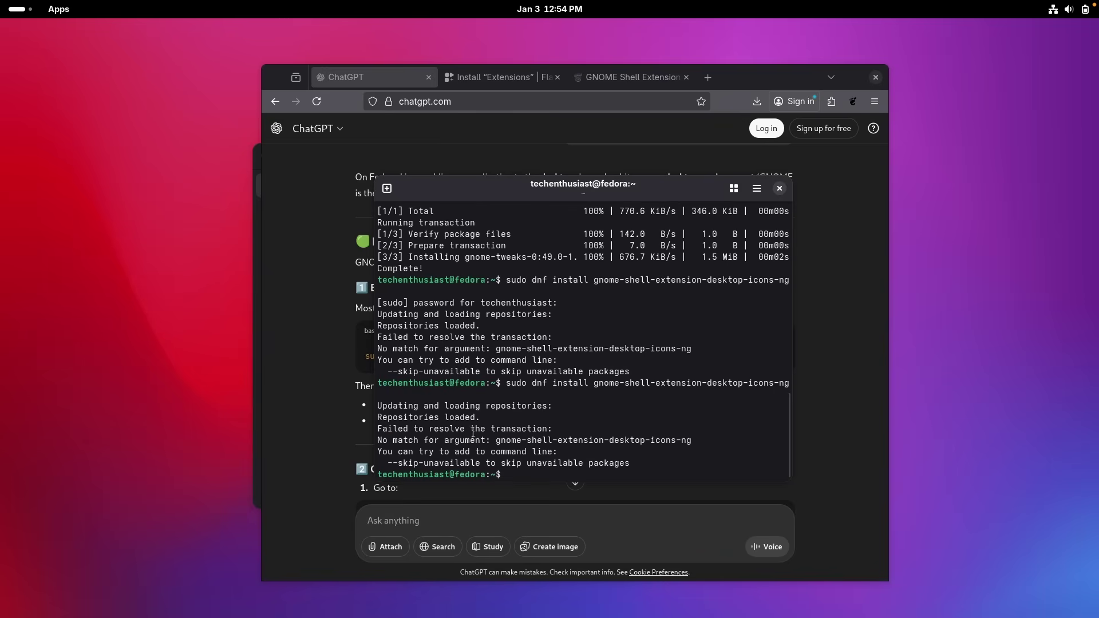
left_click_drag(420, 430, 531, 432)
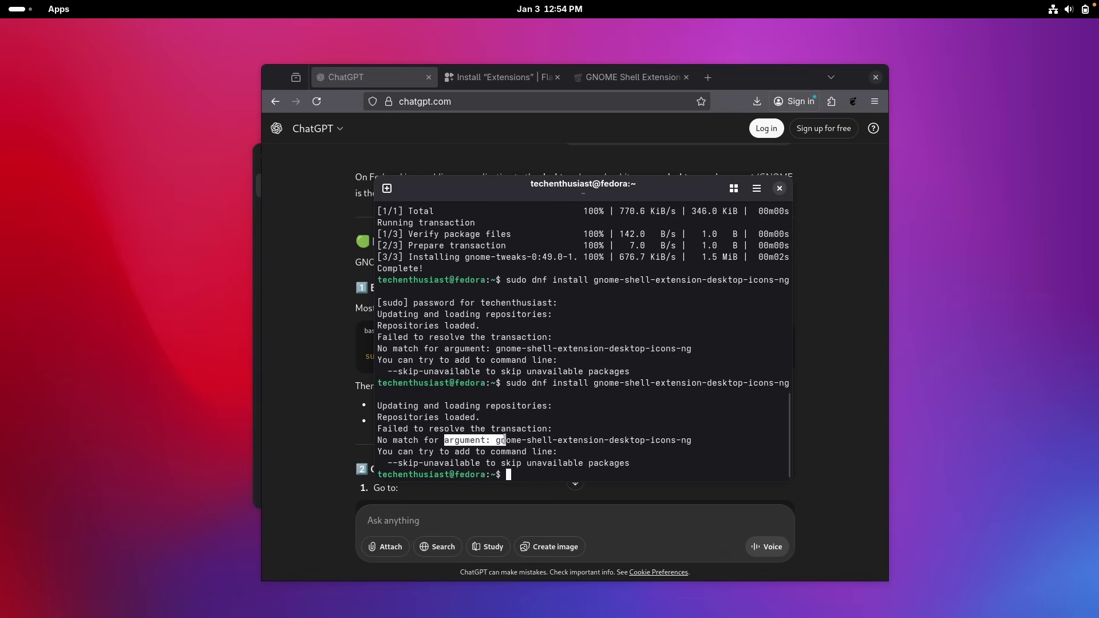
Check the Desktop Icons NG extension name in the ChatGPT answer.
left_click(456, 128)
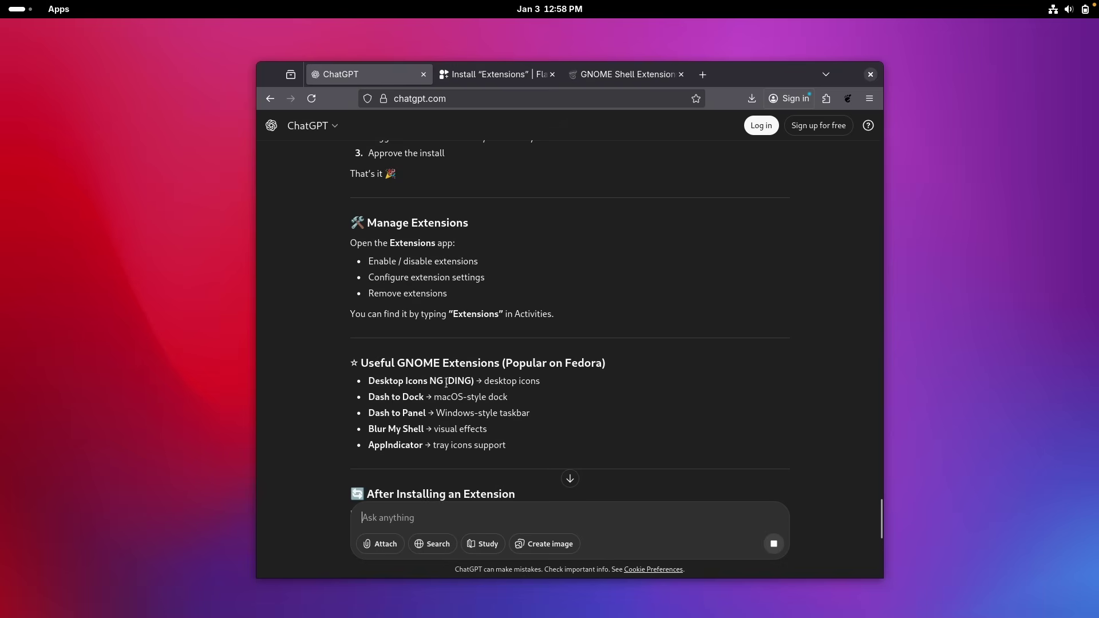
left_click_drag(368, 380, 445, 381)
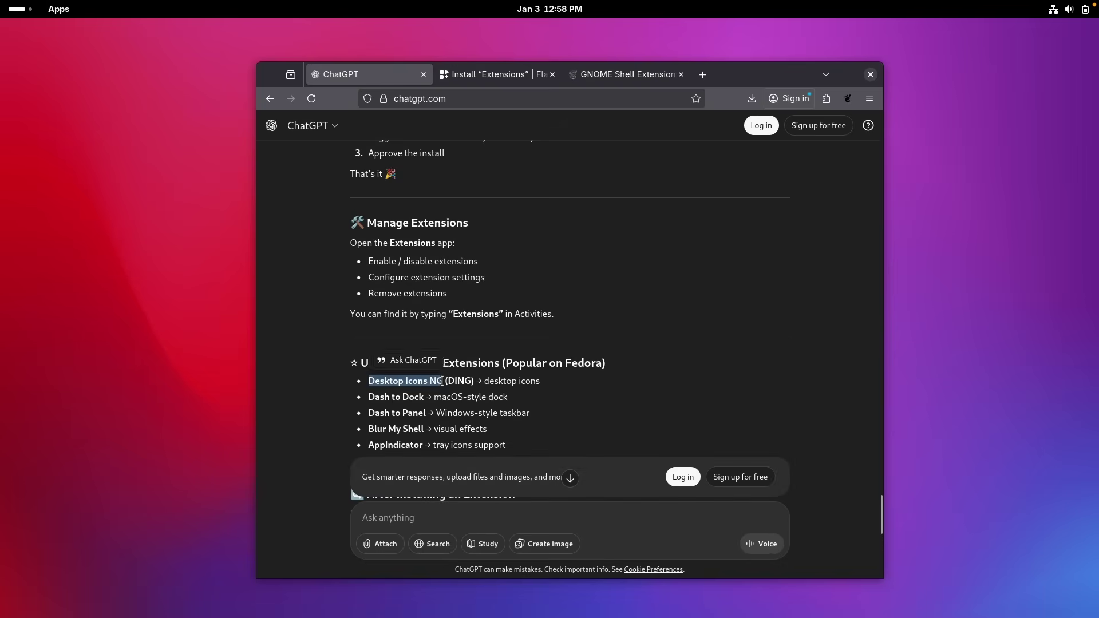
left_click(413, 358)
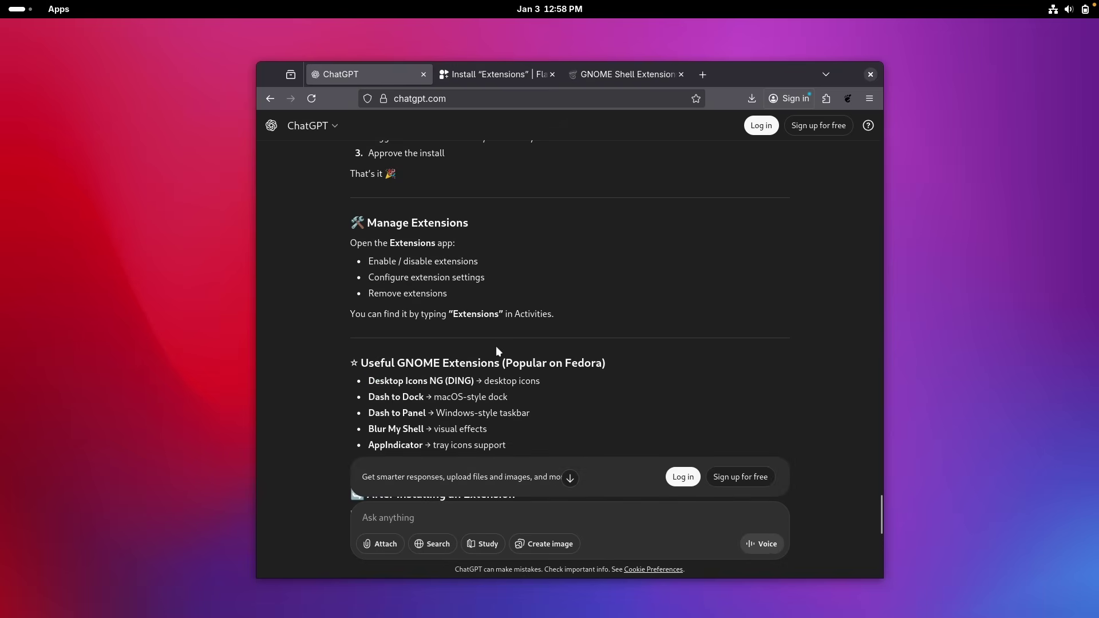
Search extensions.gnome.org for 'deskop icons' and switch on and install Desktop Icons NG (DING).
left_click(590, 74)
left_click(427, 195)
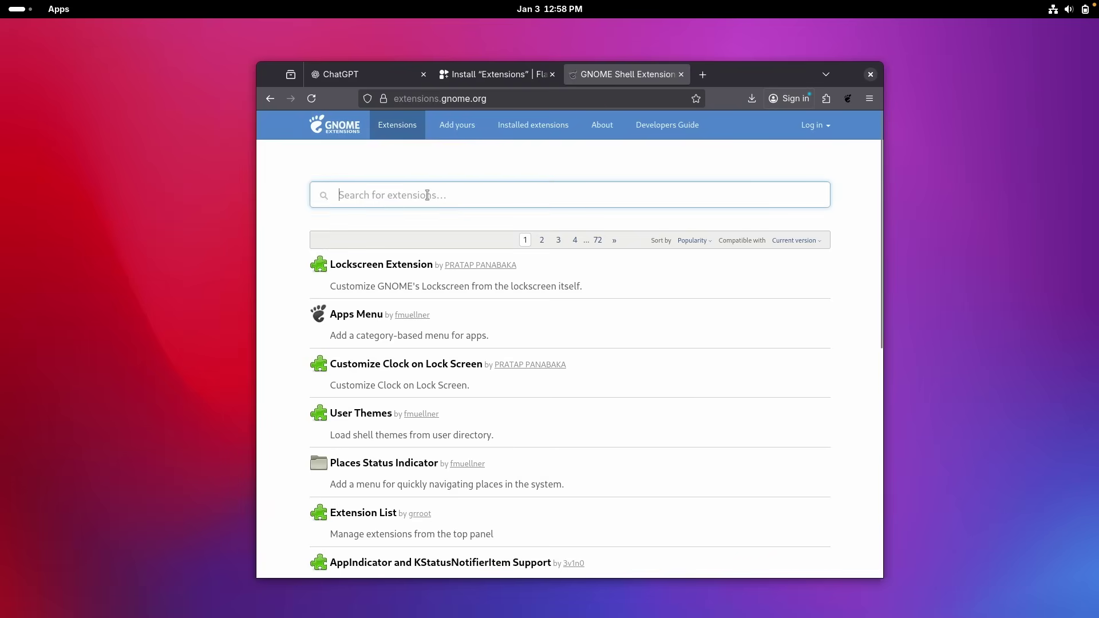
type("deskop")
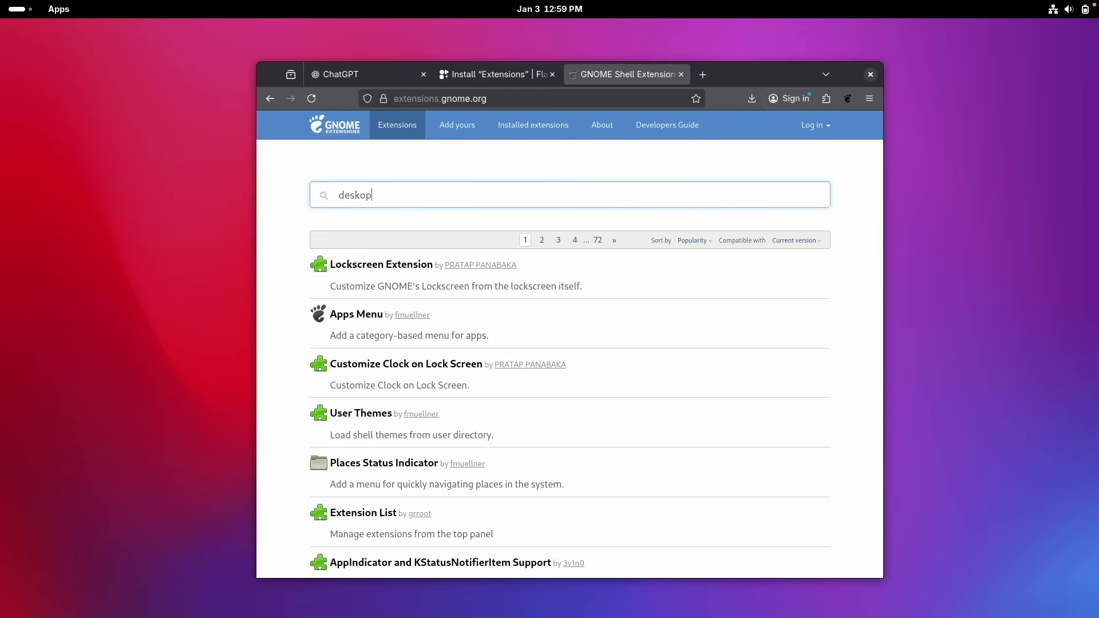
type(" icons")
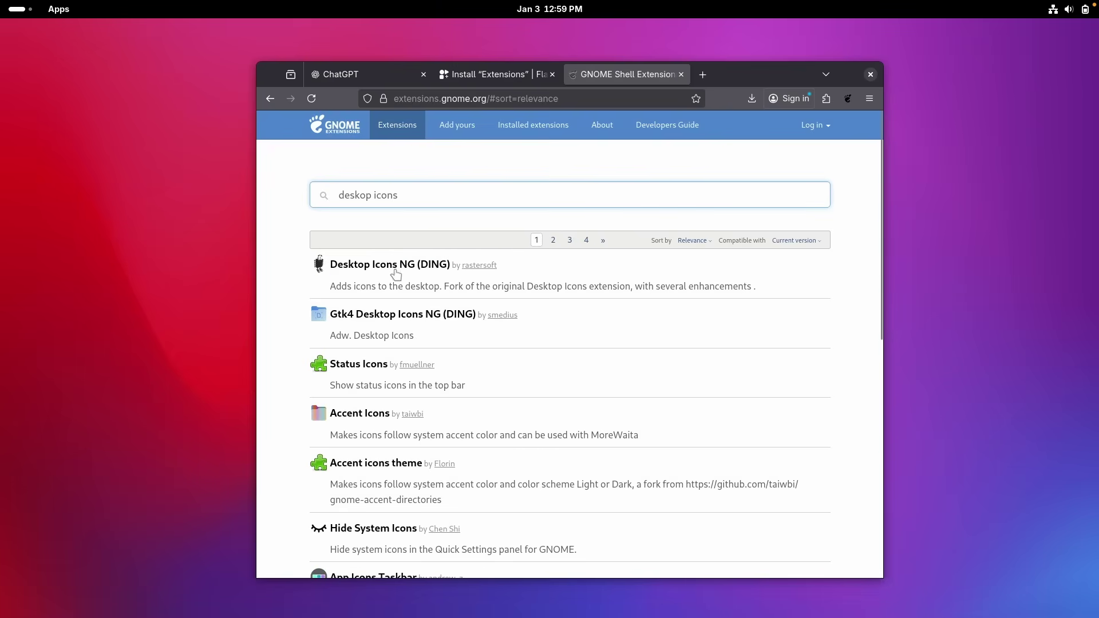
left_click(395, 267)
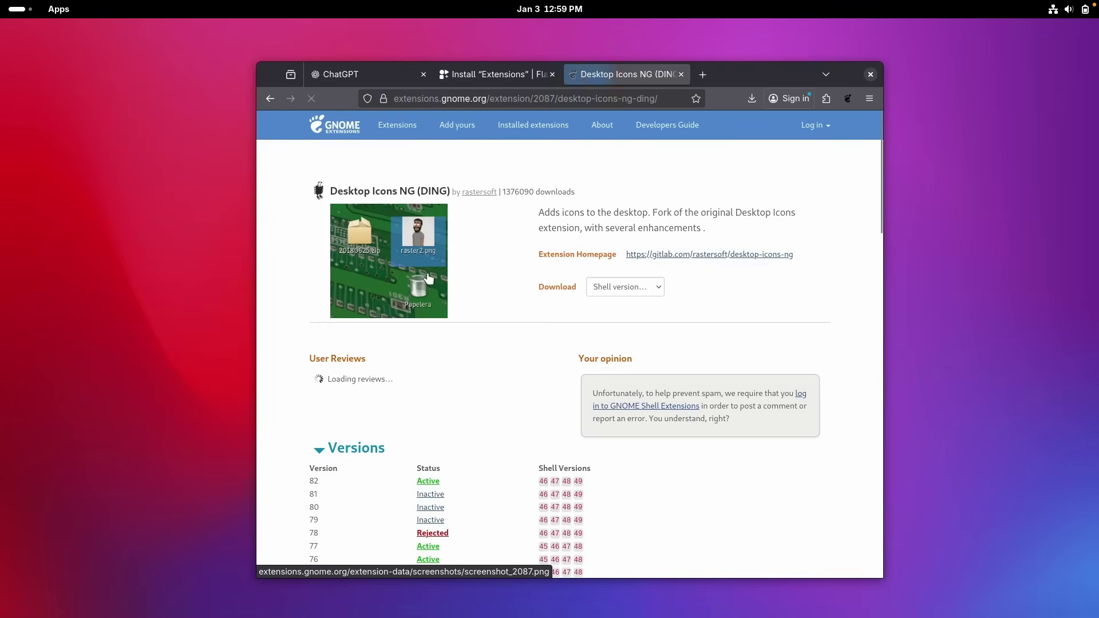
left_click(766, 193)
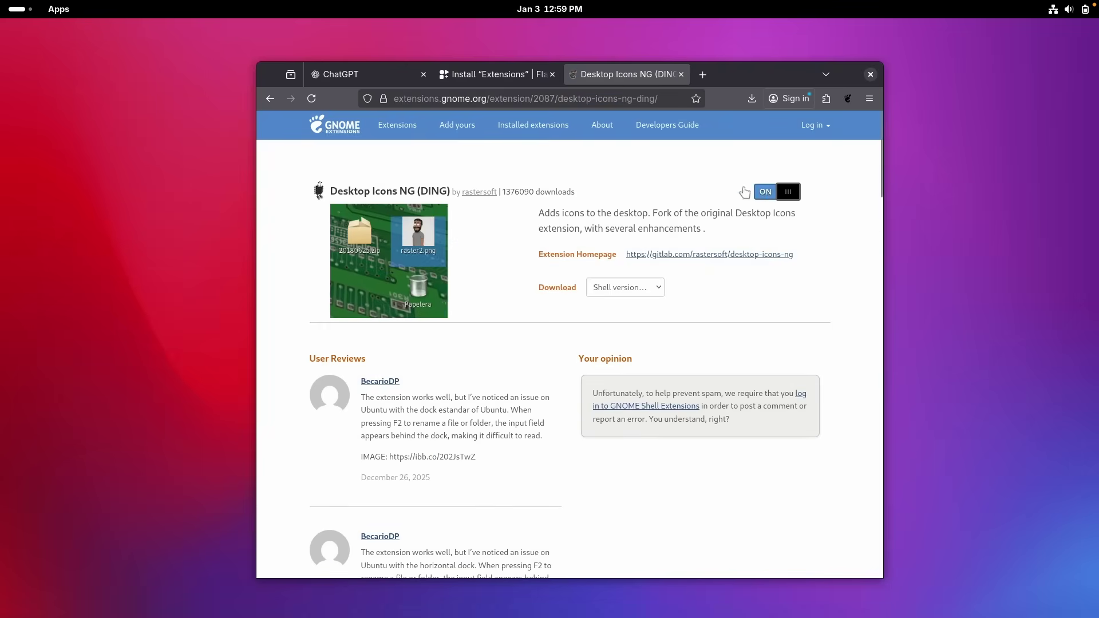
left_click(607, 343)
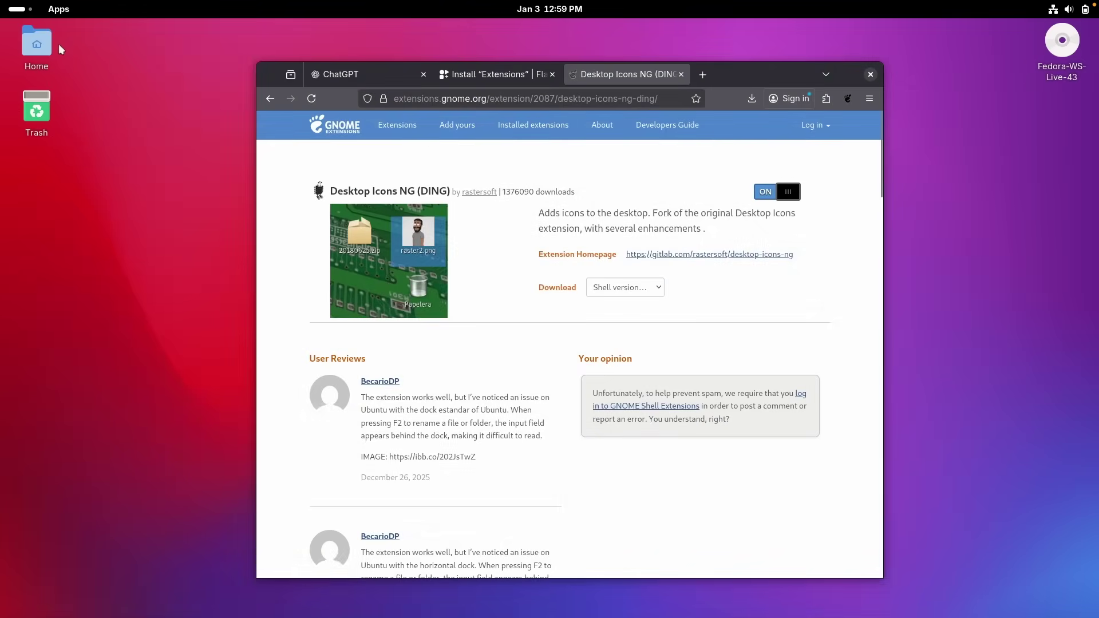
left_click(37, 46)
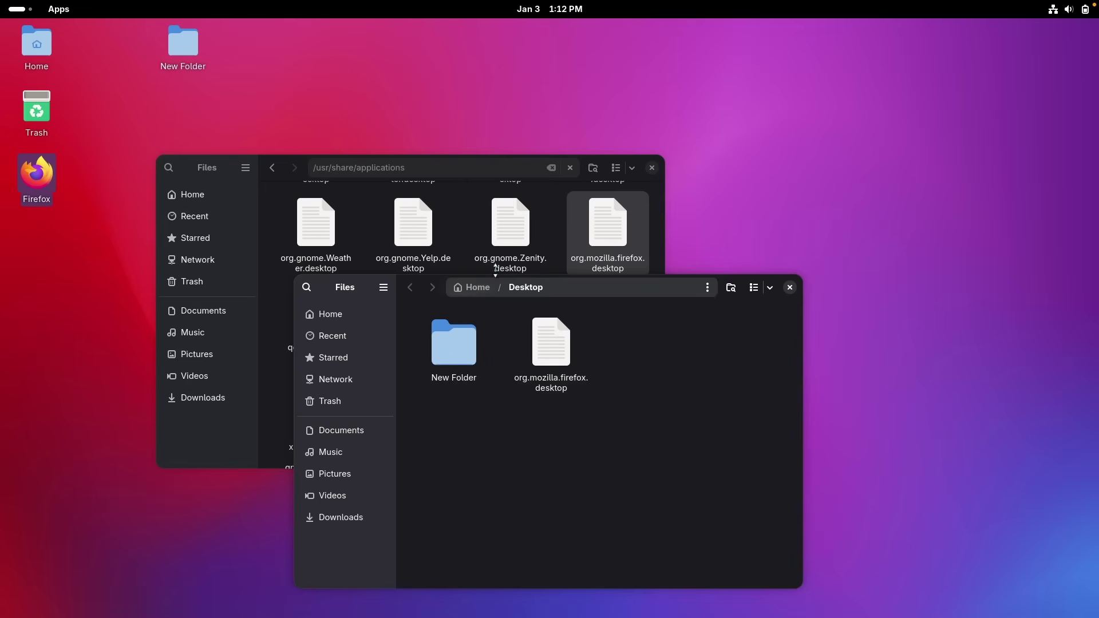
Search the /usr/share/applications folder for 'FIREF' to find the Firefox launcher.
left_click_drag(252, 159, 501, 80)
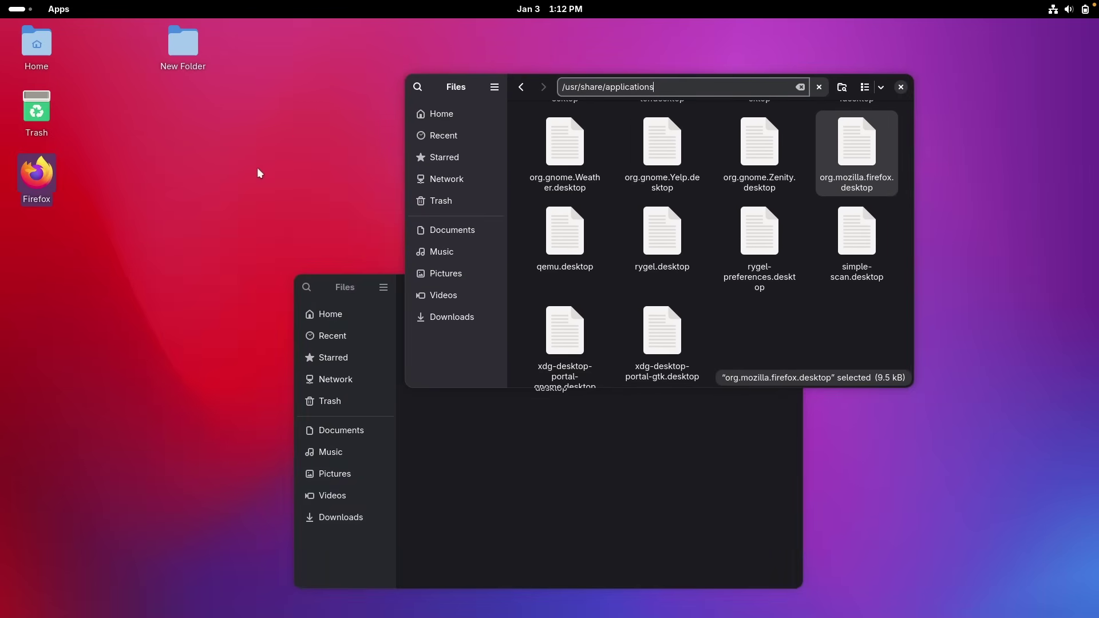
left_click(51, 49)
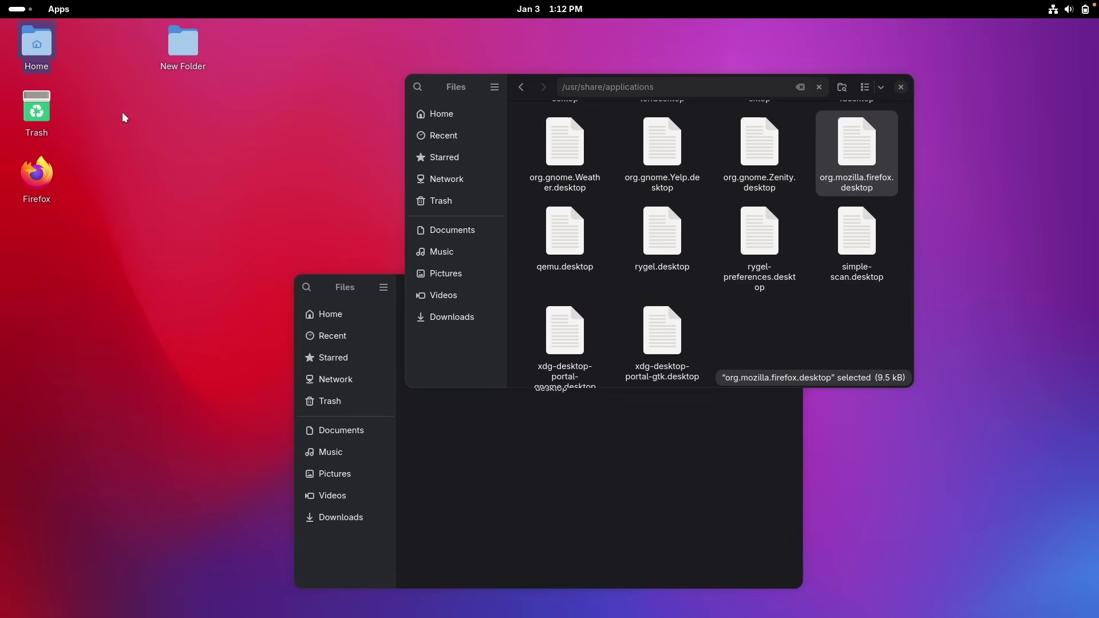
left_click(48, 115)
left_click(674, 86)
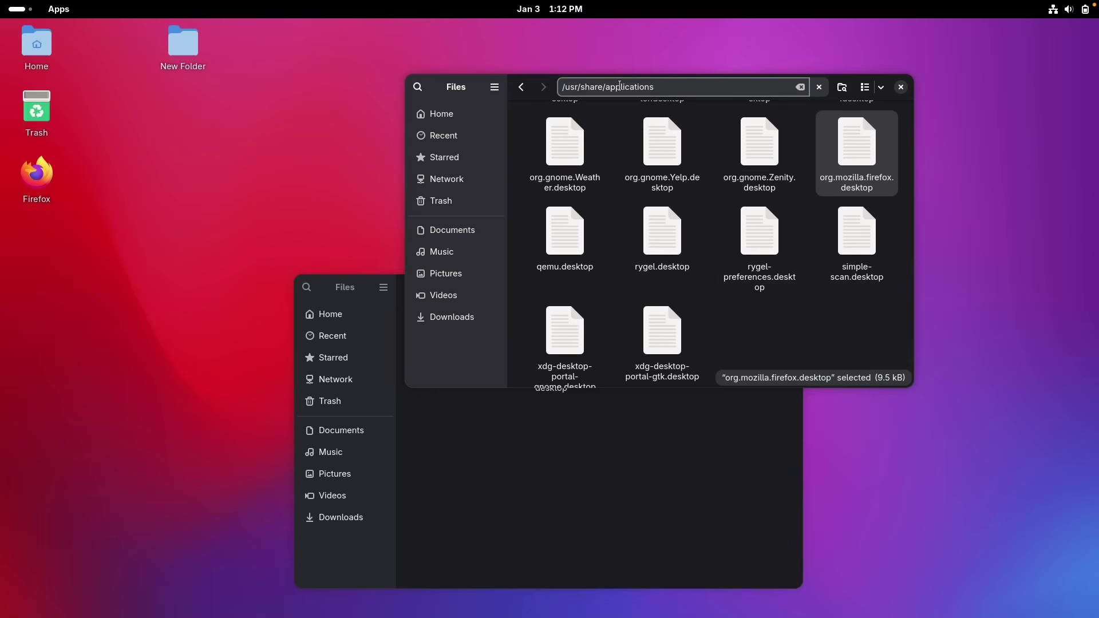
left_click(814, 314)
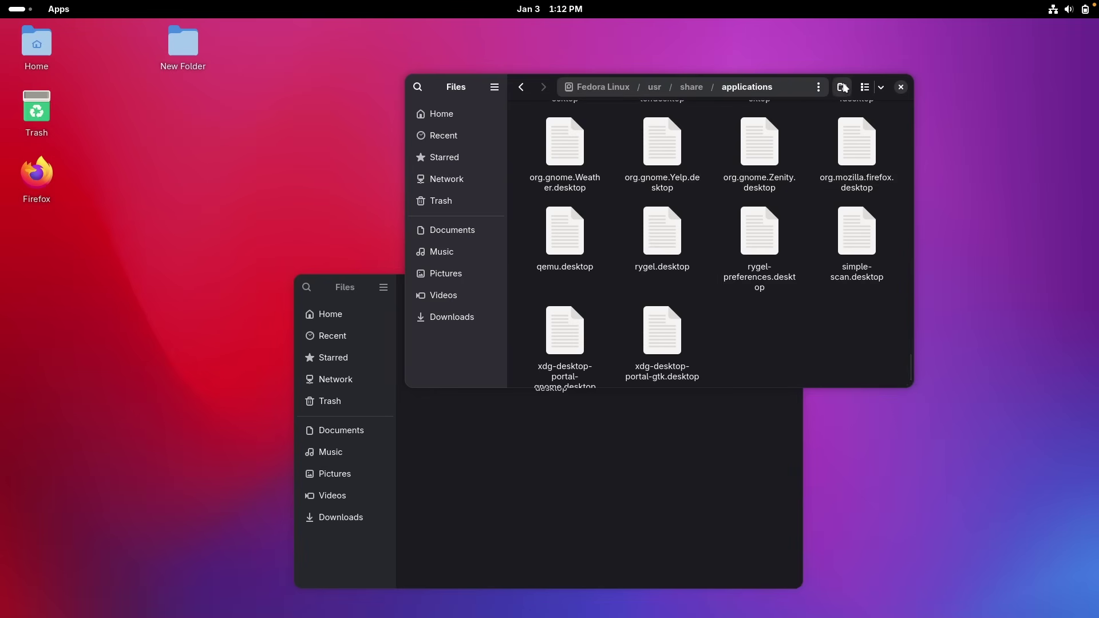
left_click(841, 87)
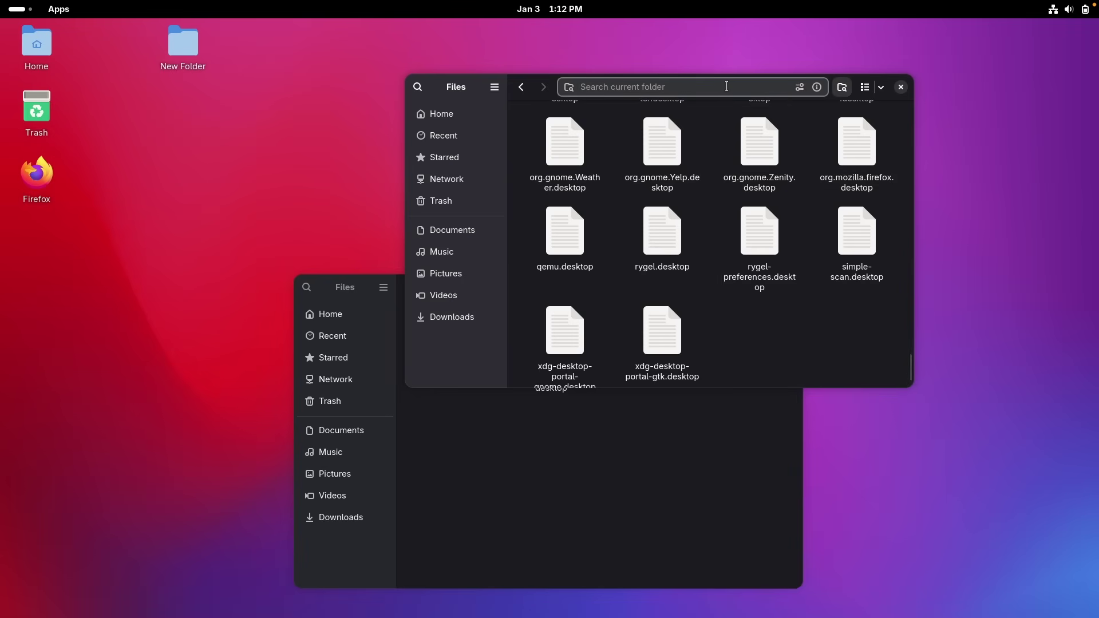
type("FIREF")
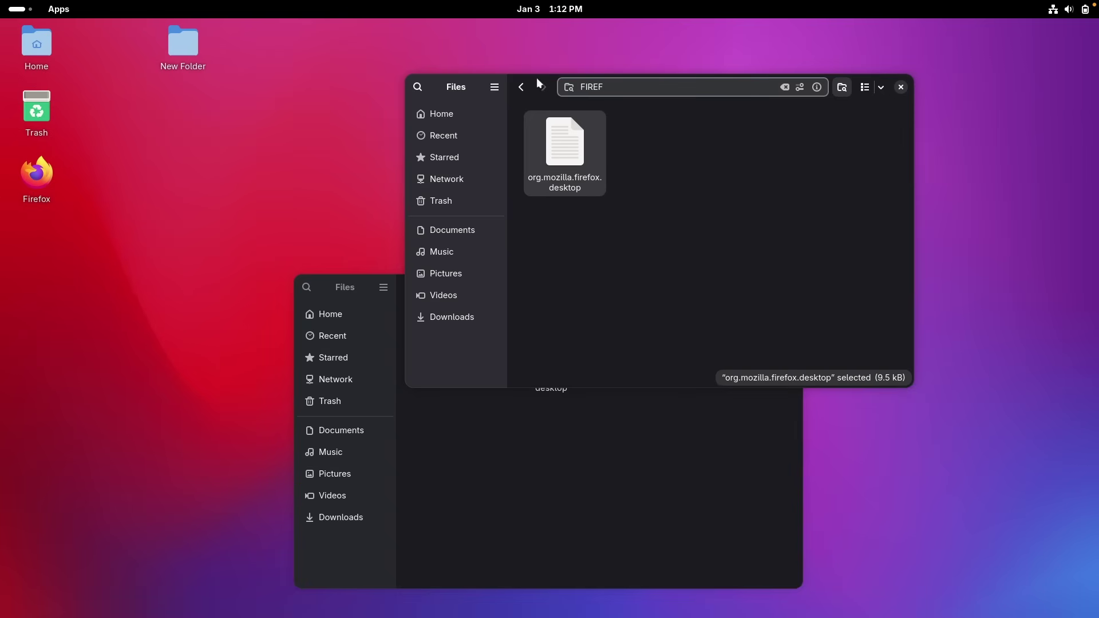
Copy org.mozilla.firefox.desktop into the ~/Desktop folder and select the copy there.
left_click_drag(537, 78, 602, 39)
right_click(638, 94)
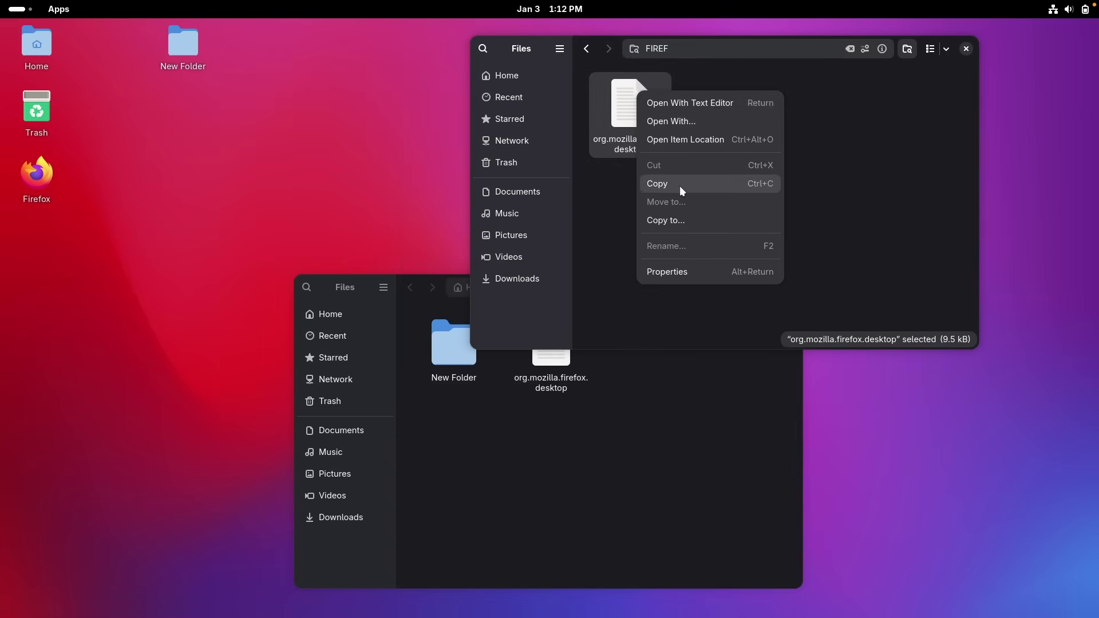
left_click(678, 186)
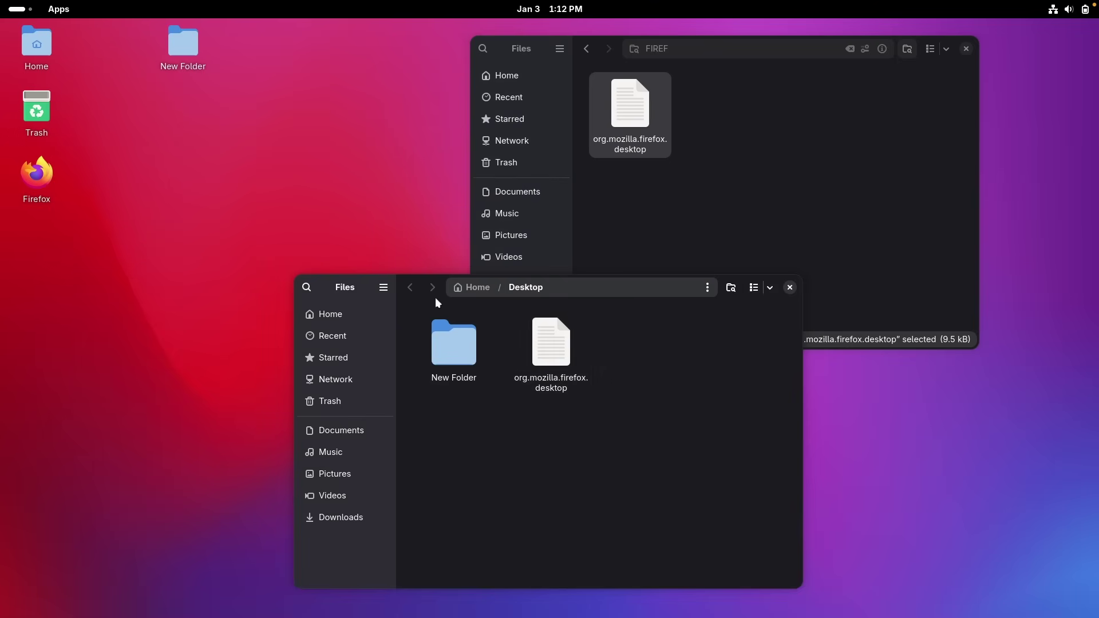
left_click(513, 287)
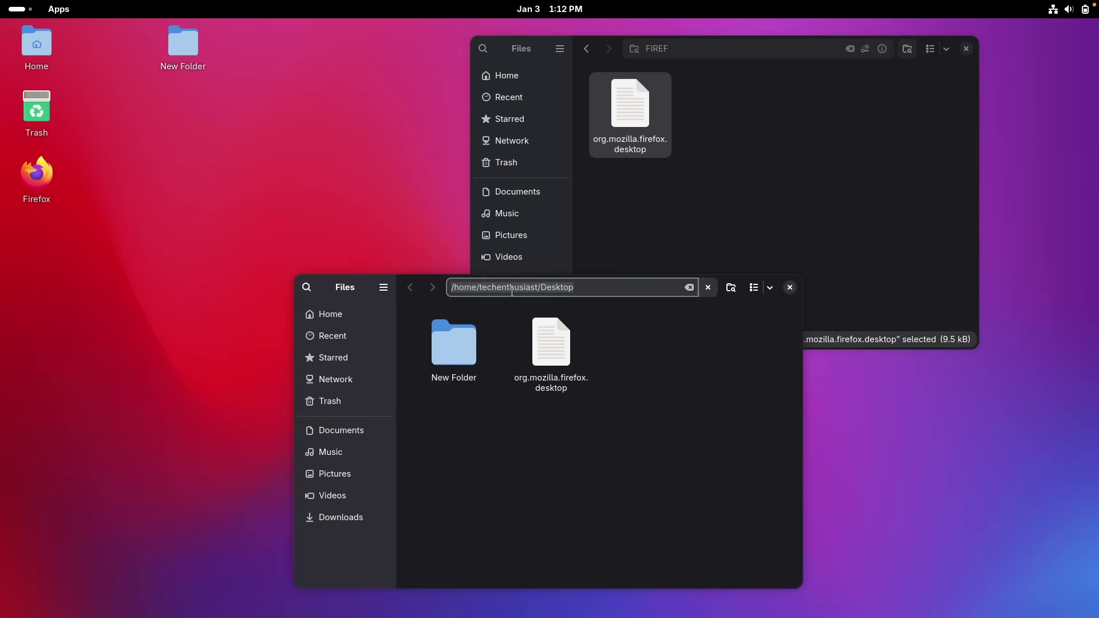
left_click(640, 342)
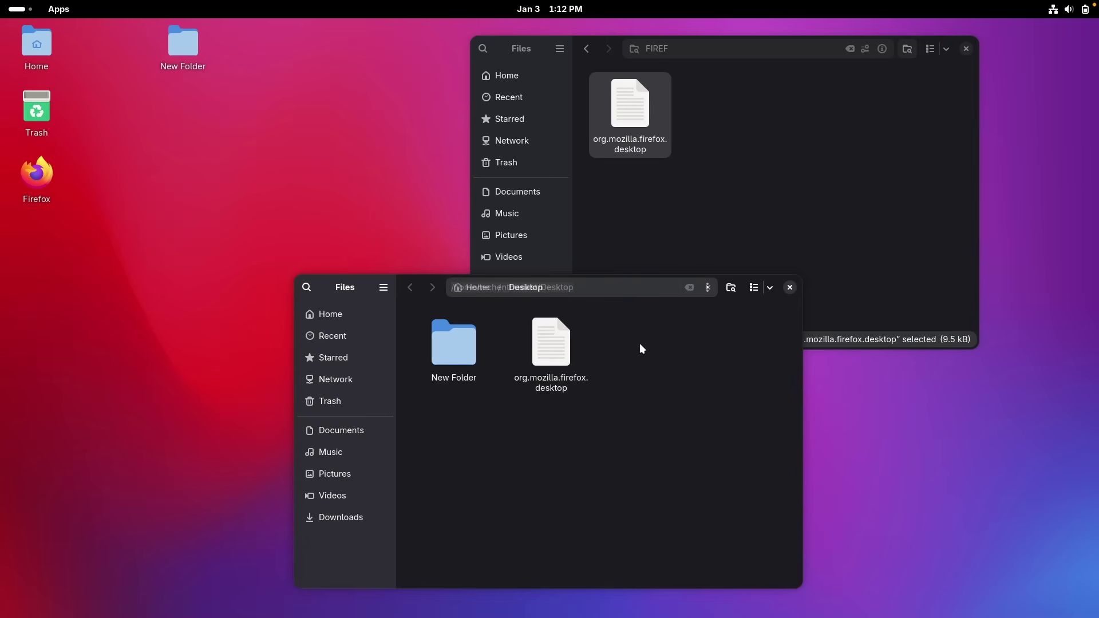
left_click(565, 338)
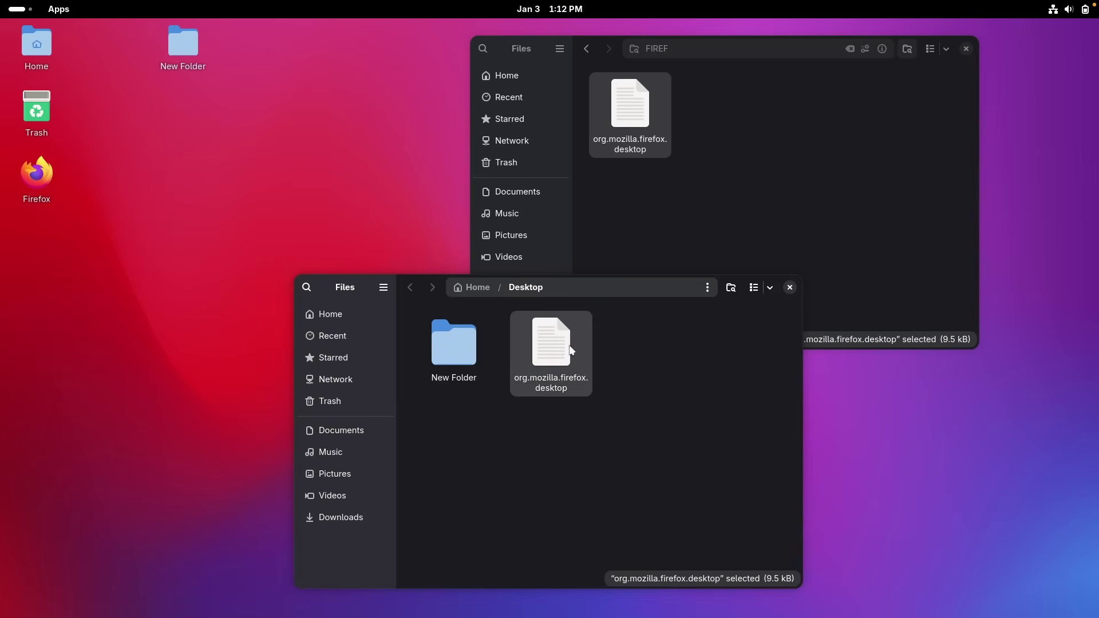
Check the Firefox desktop icon's context menu, then launch Firefox from the icon.
left_click(117, 213)
left_click(54, 195)
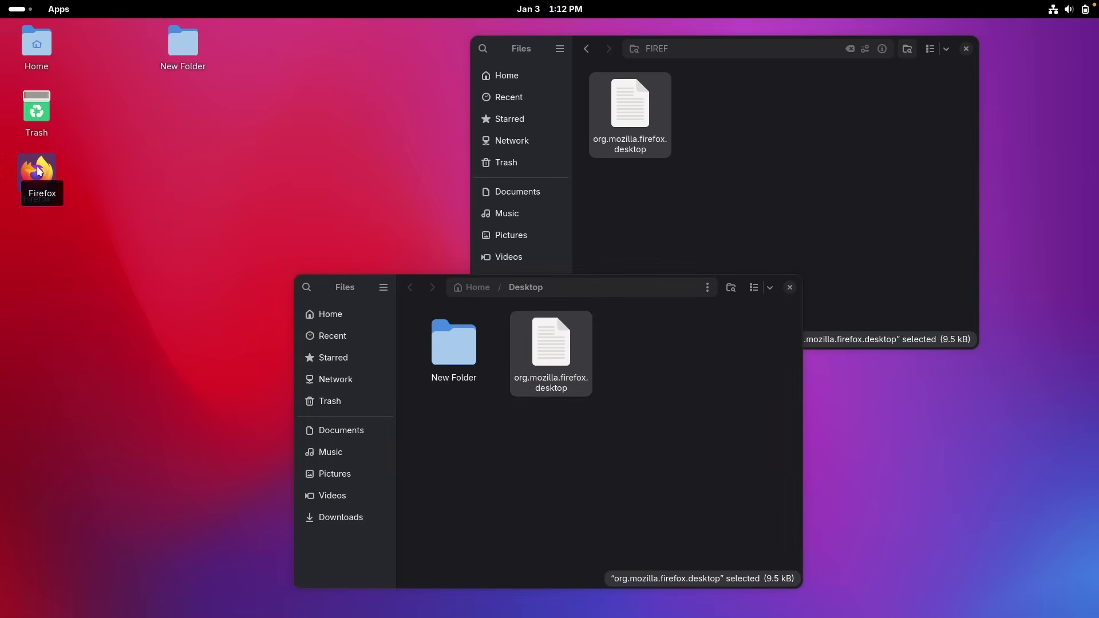
right_click(39, 171)
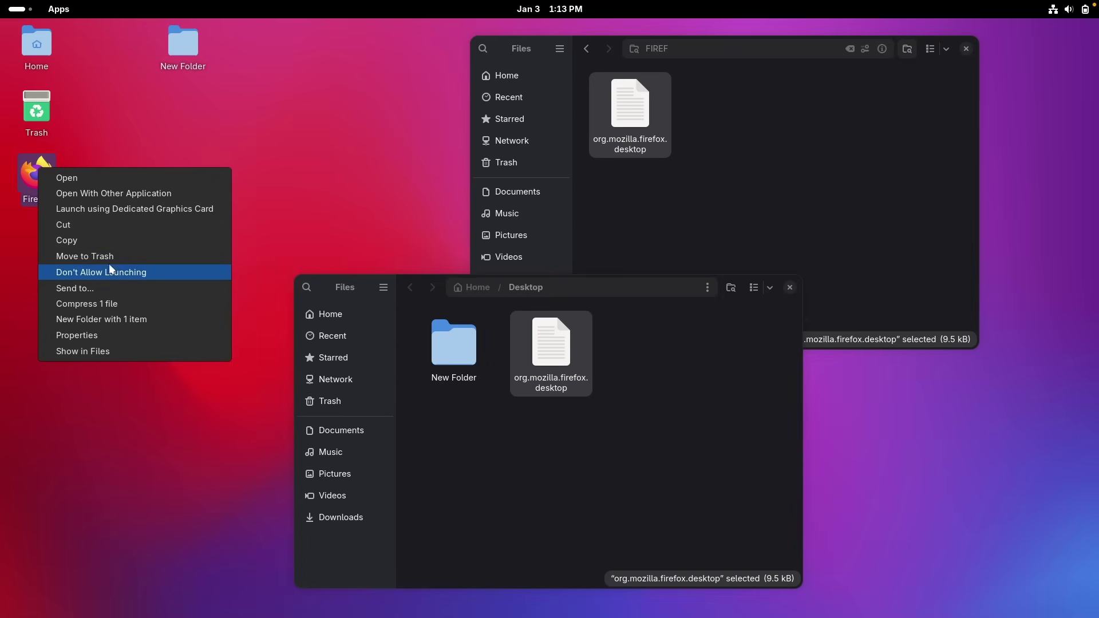
key("Escape")
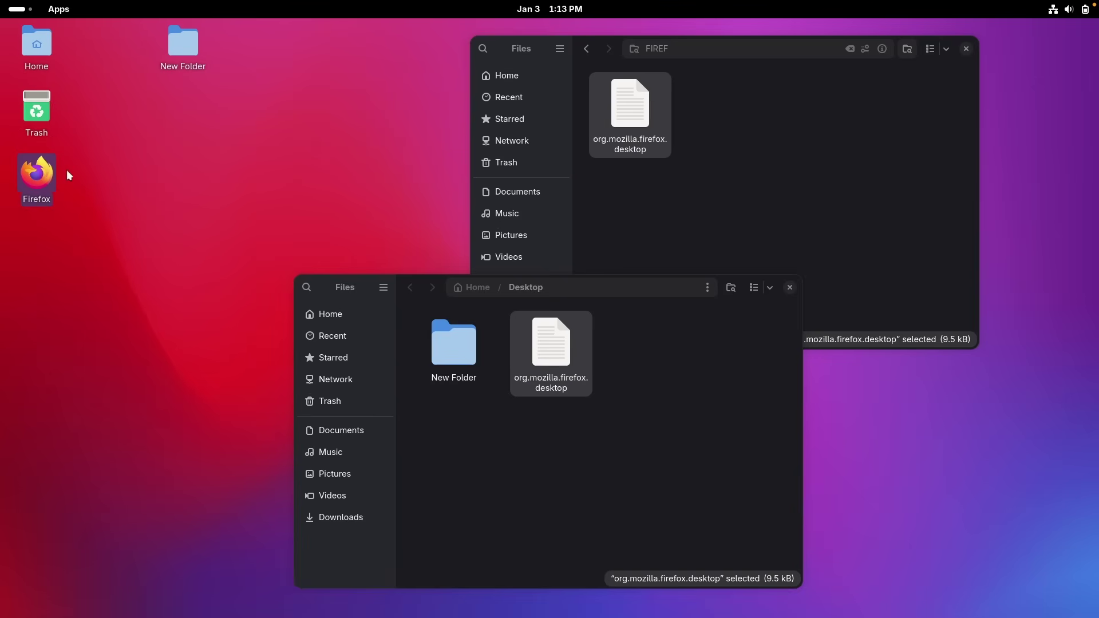
double_click(46, 172)
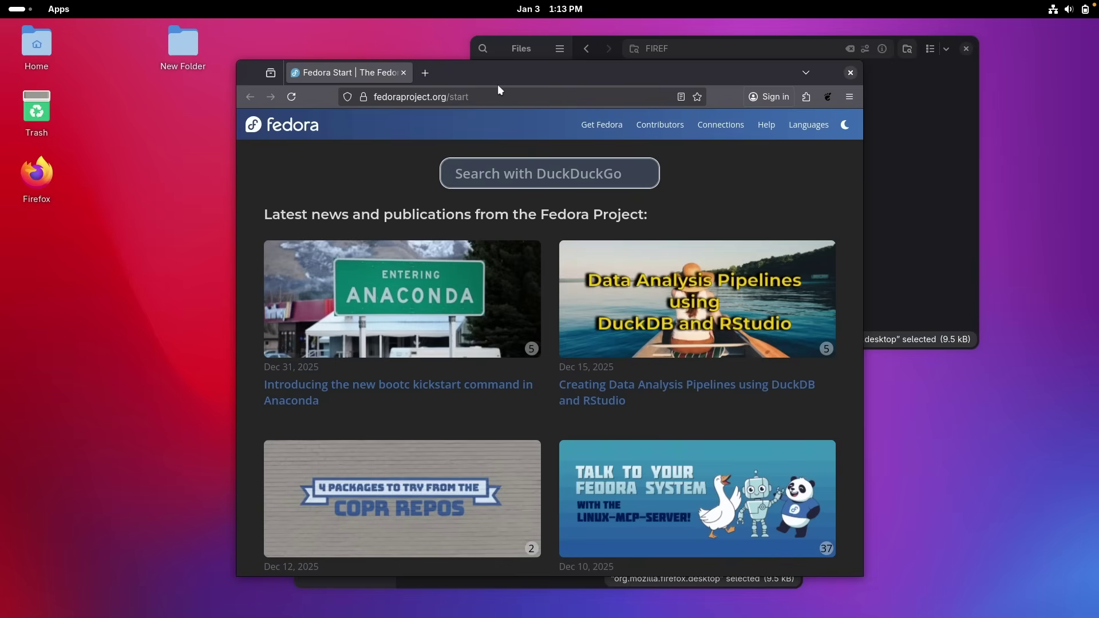
Search the web for 'helium browser' and open the Helium Browser website.
left_click(496, 90)
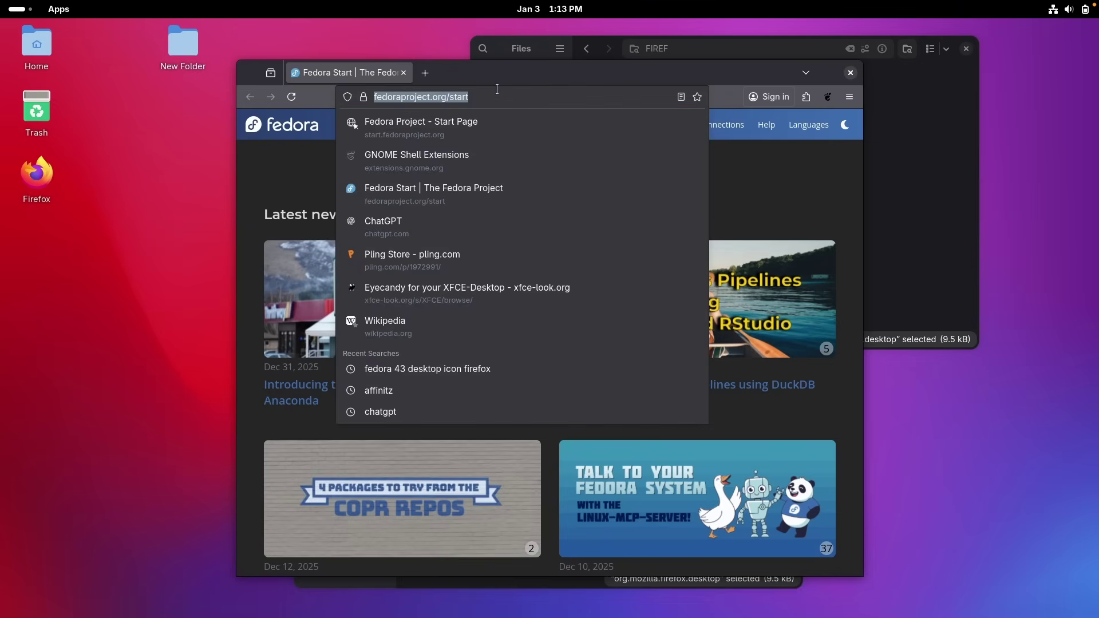
type("helium browser")
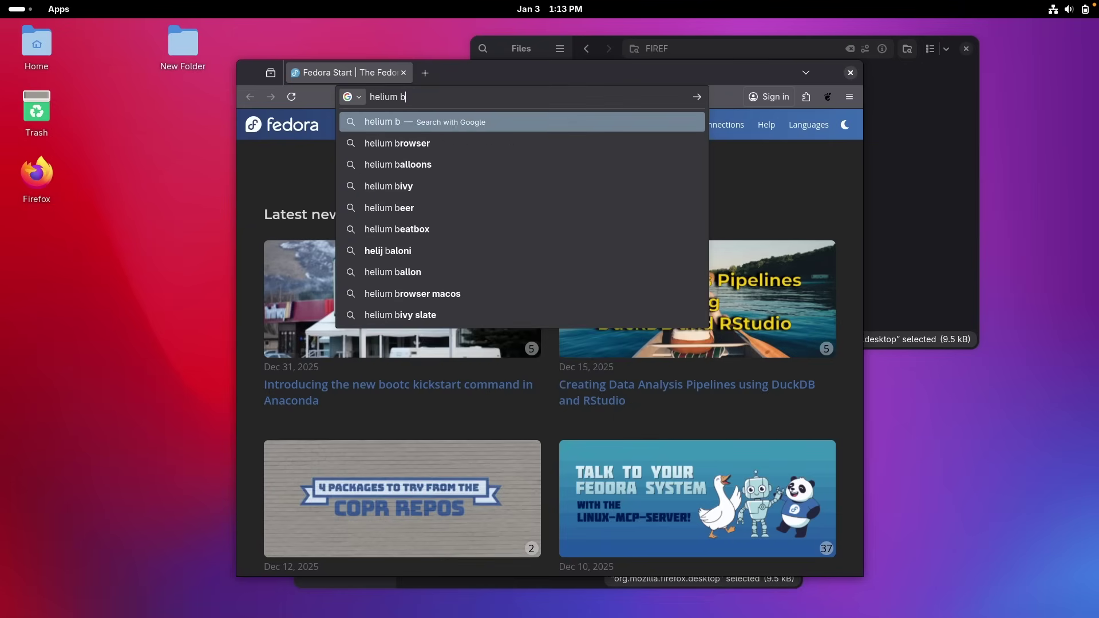
key("Return")
left_click(313, 235)
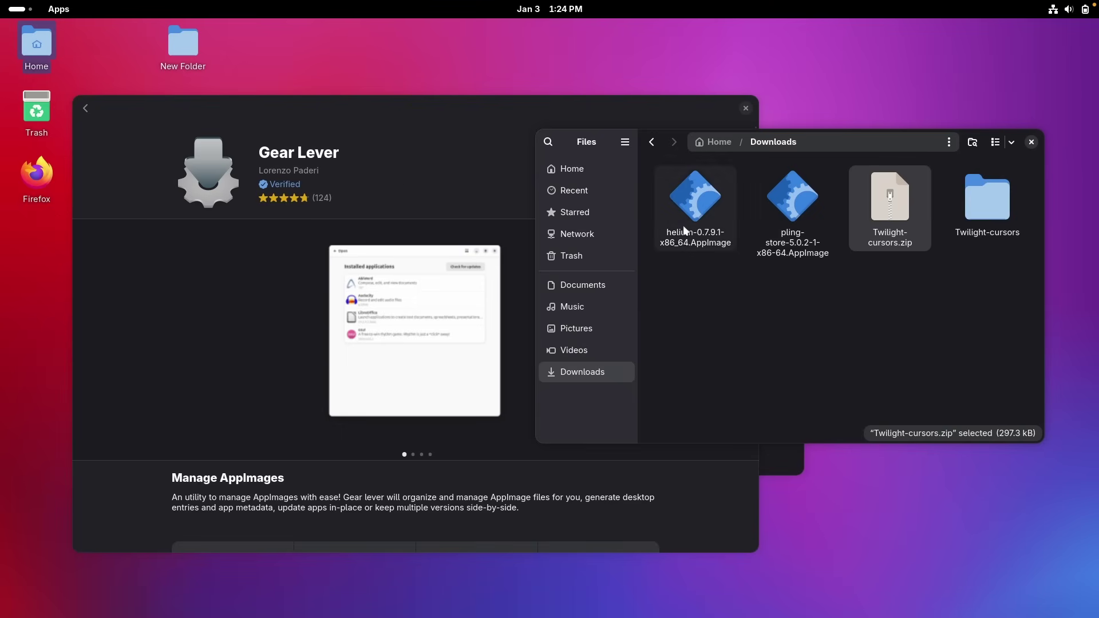
Launch Gear Lever and open the helium AppImage from Downloads.
left_click(404, 128)
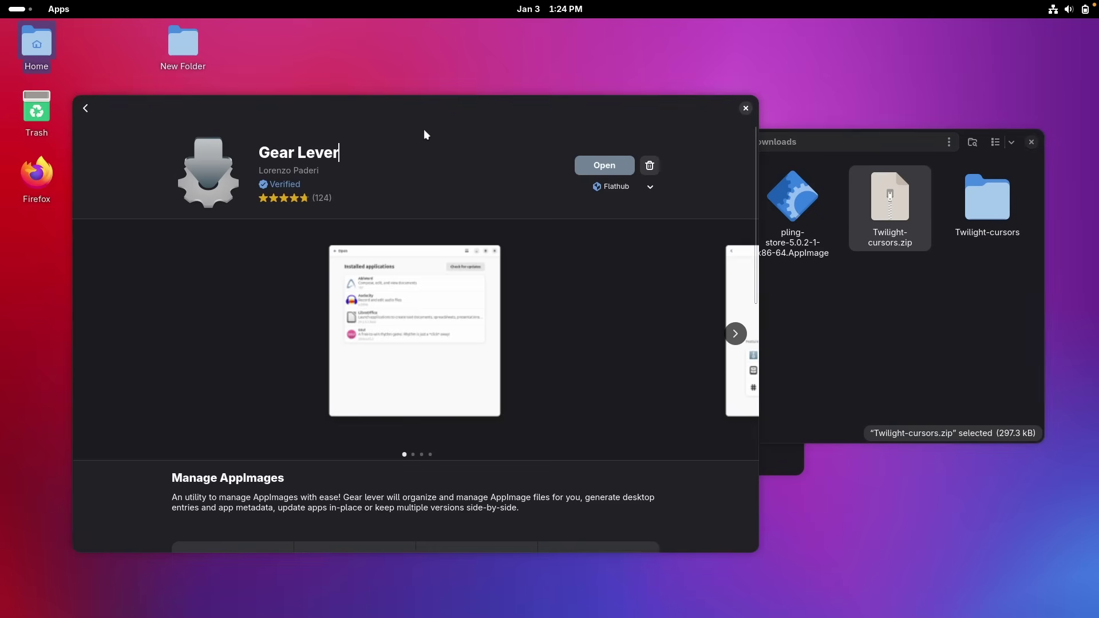
left_click(604, 166)
left_click(366, 132)
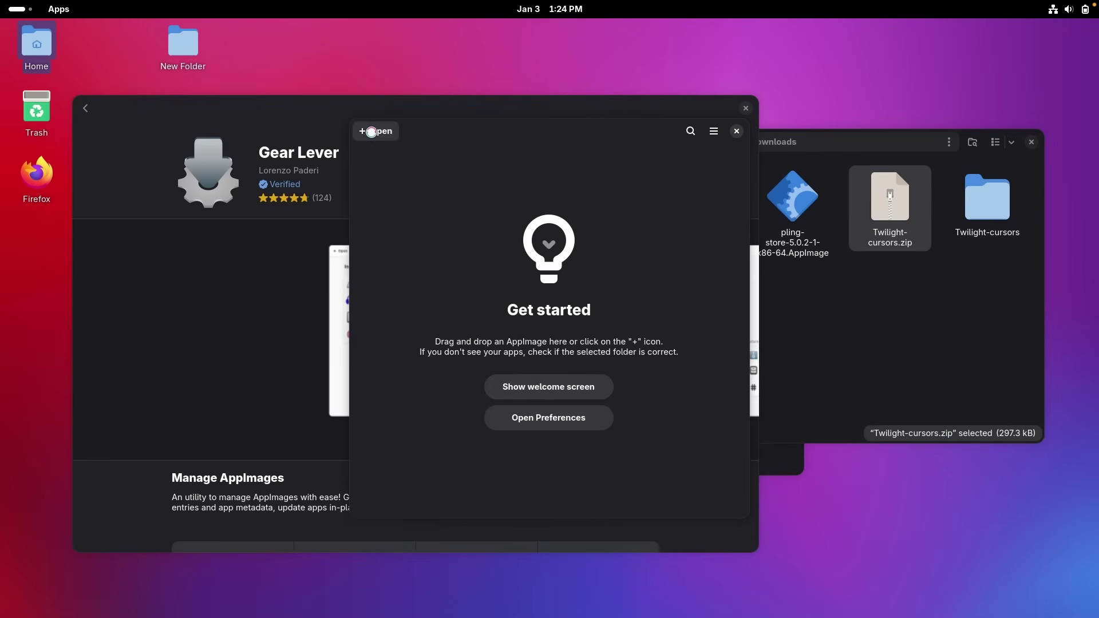
left_click(472, 236)
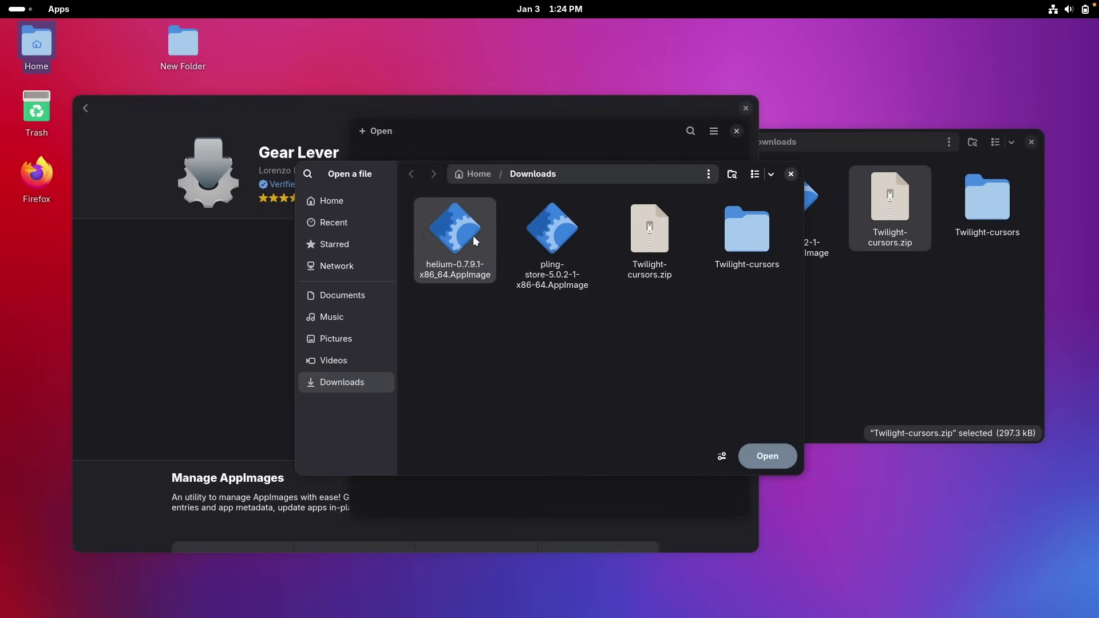
left_click(779, 457)
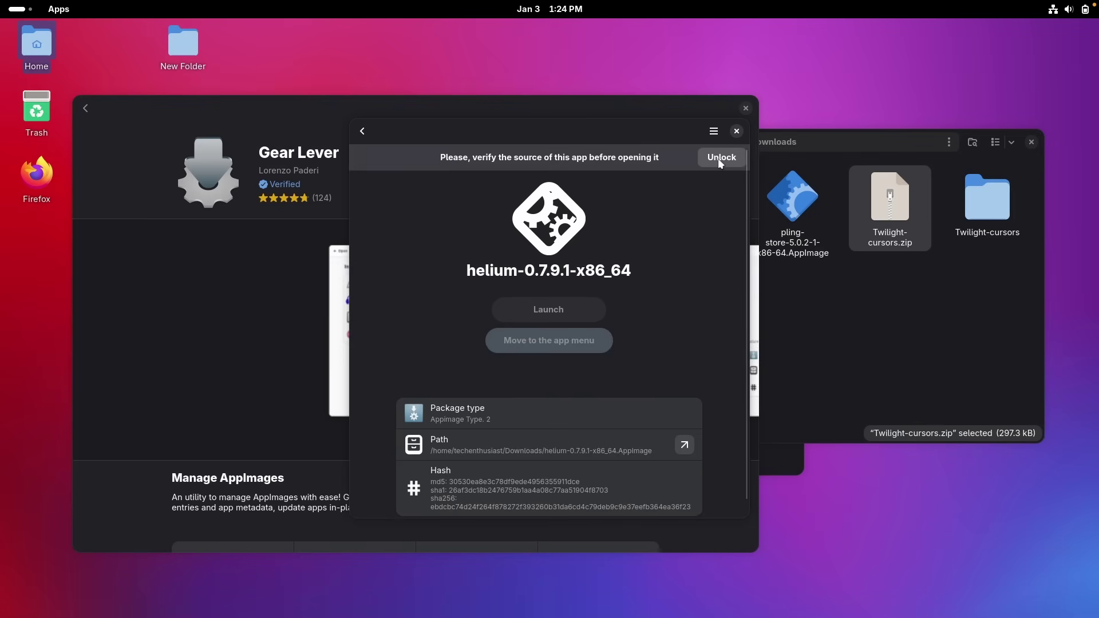
Unlock the Helium AppImage, move it to the app menu, and launch Helium.
left_click(719, 162)
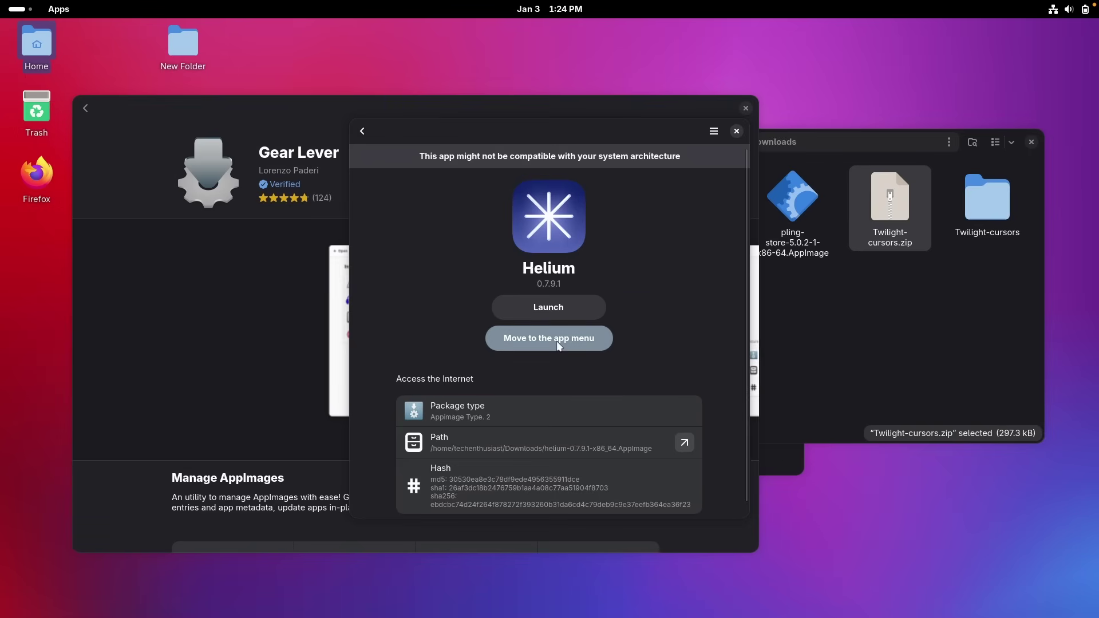
left_click(558, 343)
left_click(507, 306)
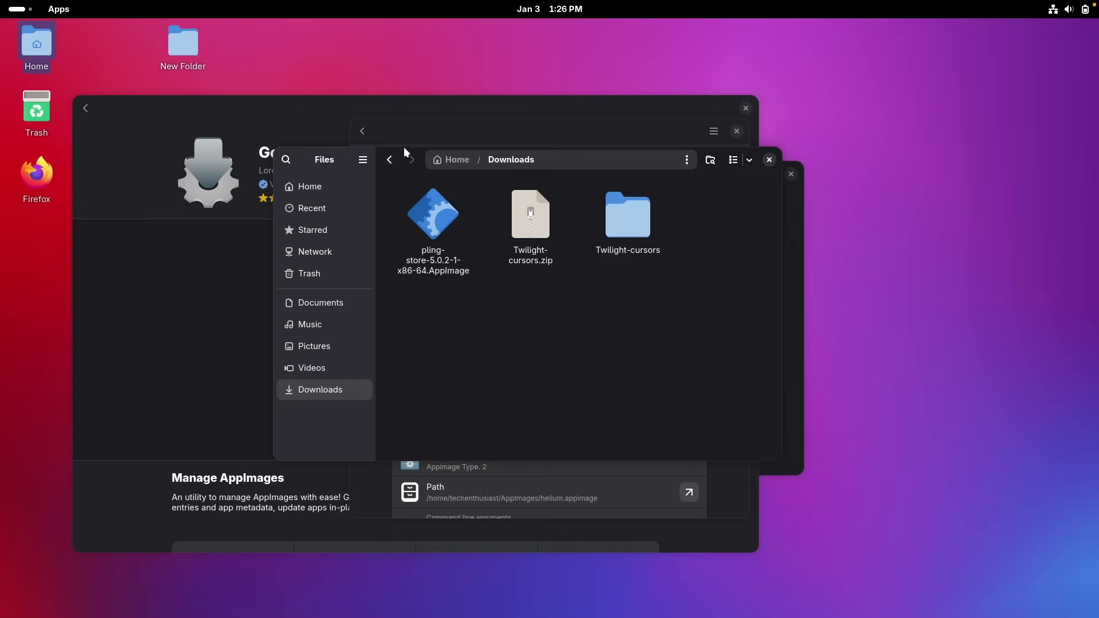
Tile the Files window right then left, and finally leave it floating centred.
left_click_drag(401, 151, 502, 182)
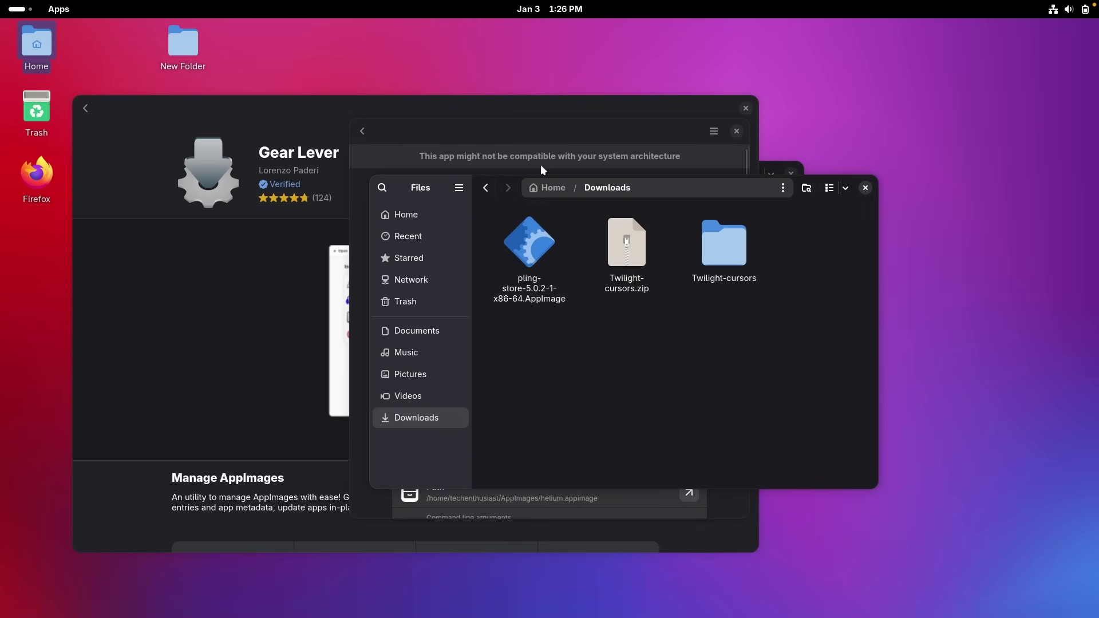
key("super")
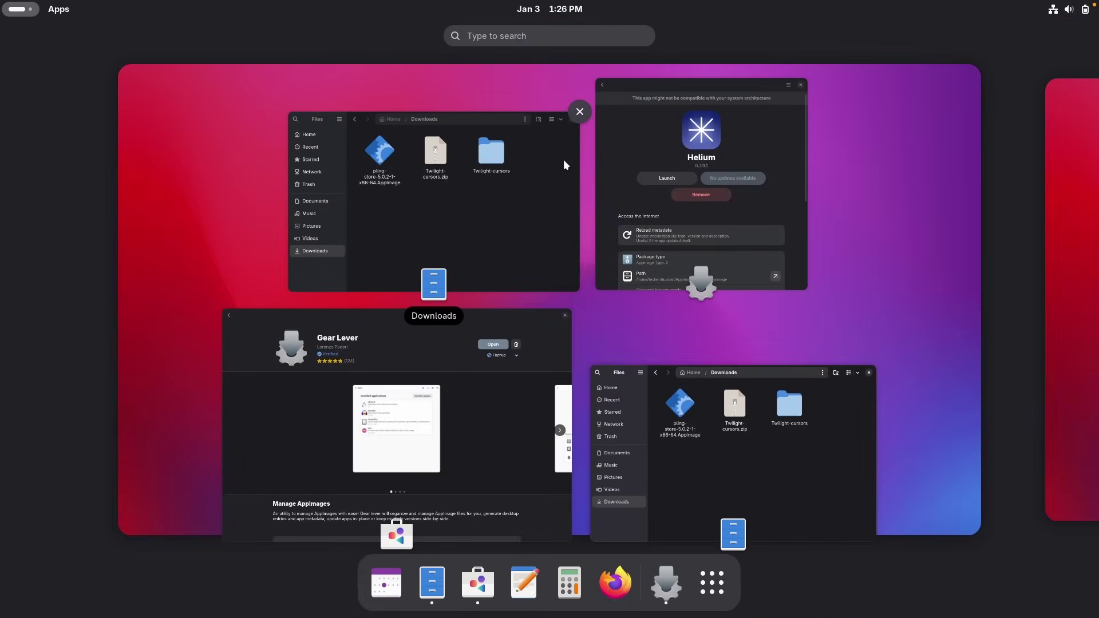
left_click(563, 159)
left_click_drag(817, 175, 1097, 152)
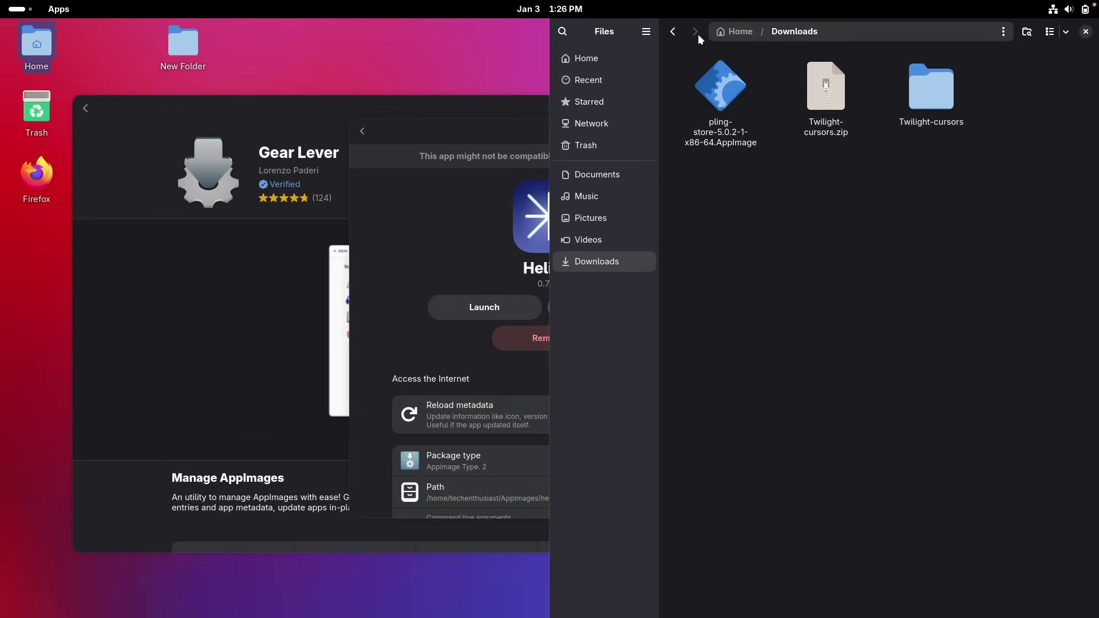
left_click_drag(687, 21, 1, 154)
left_click_drag(154, 34, 441, 95)
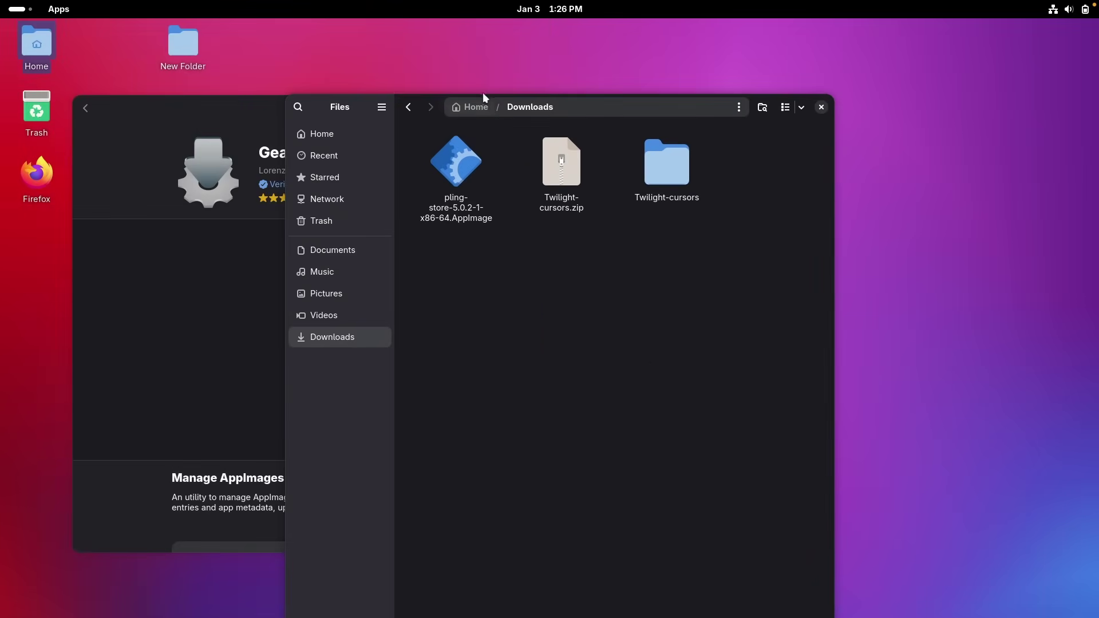